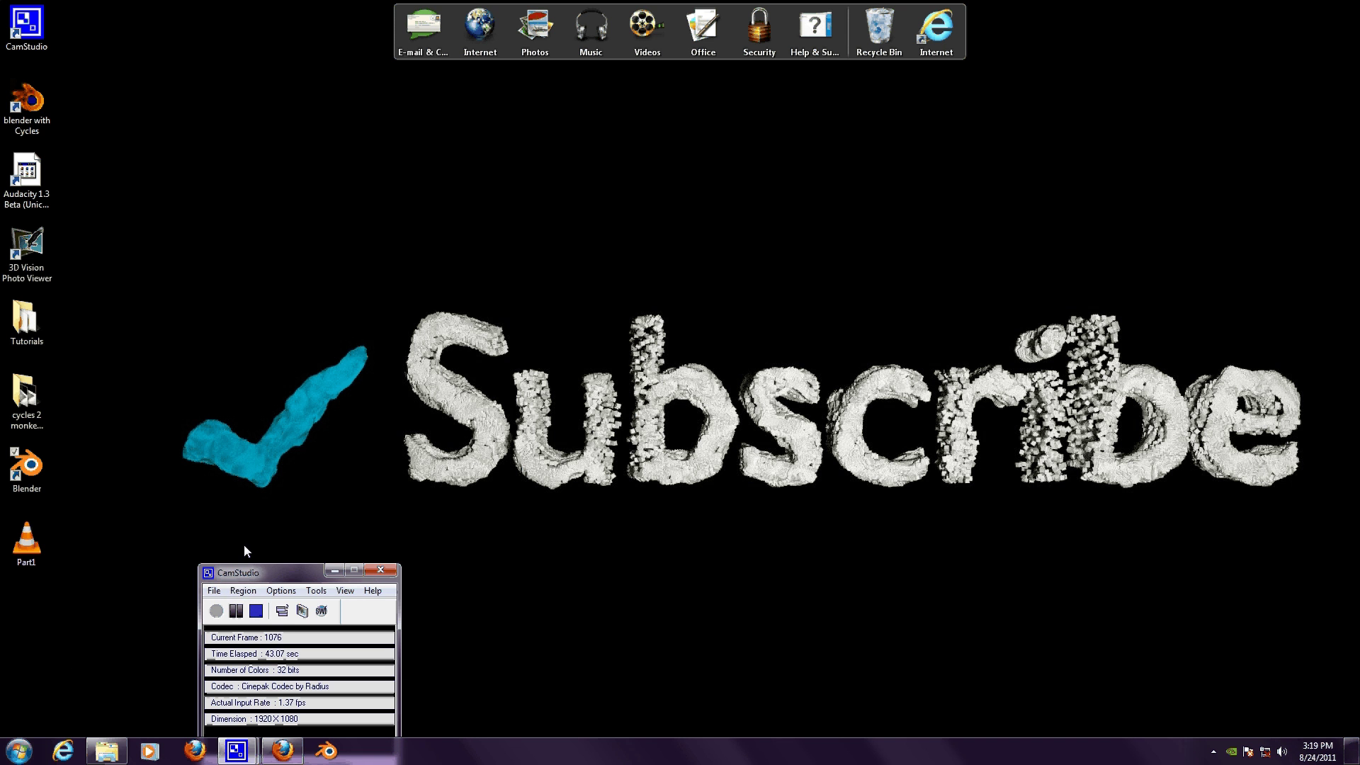
- Launch Blender and scale the default cube to 3.247 in an orthographic front view
double_click(29, 475)
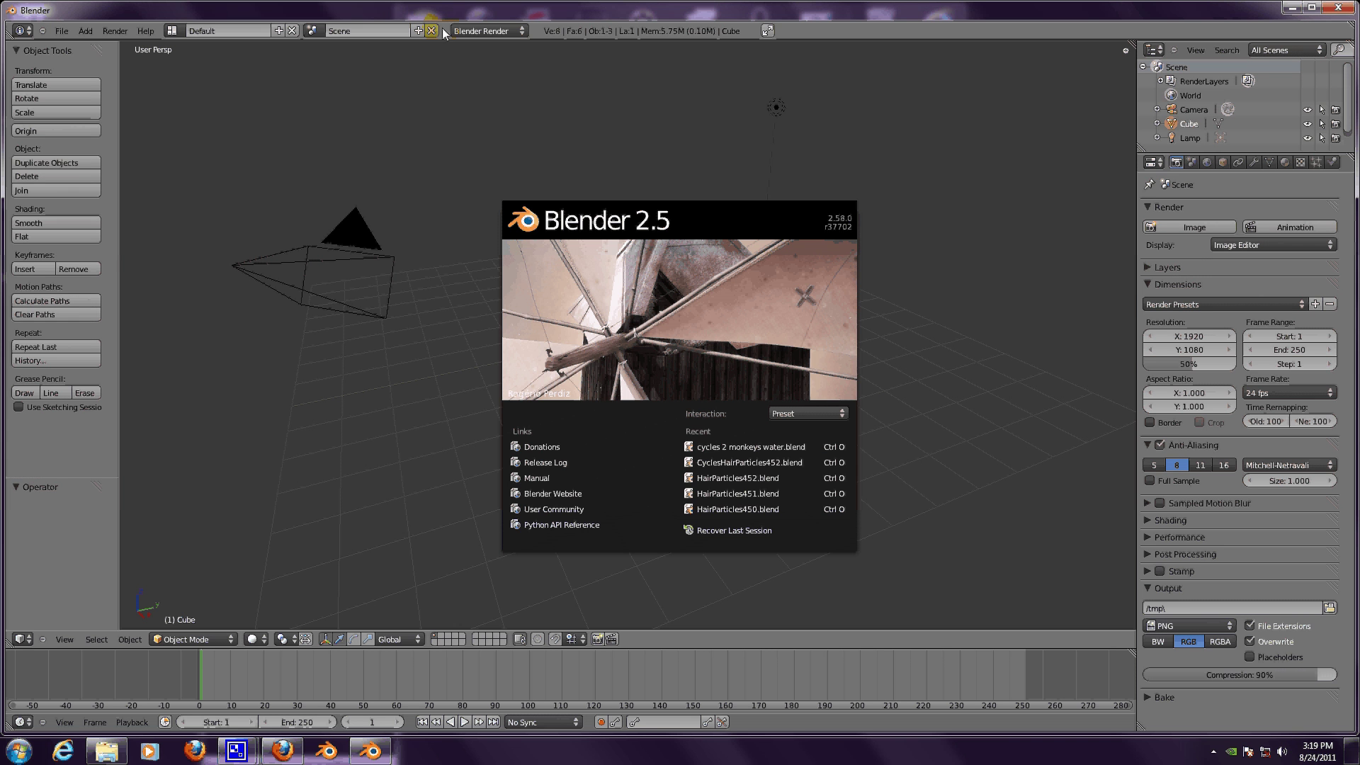
left_click(545, 269)
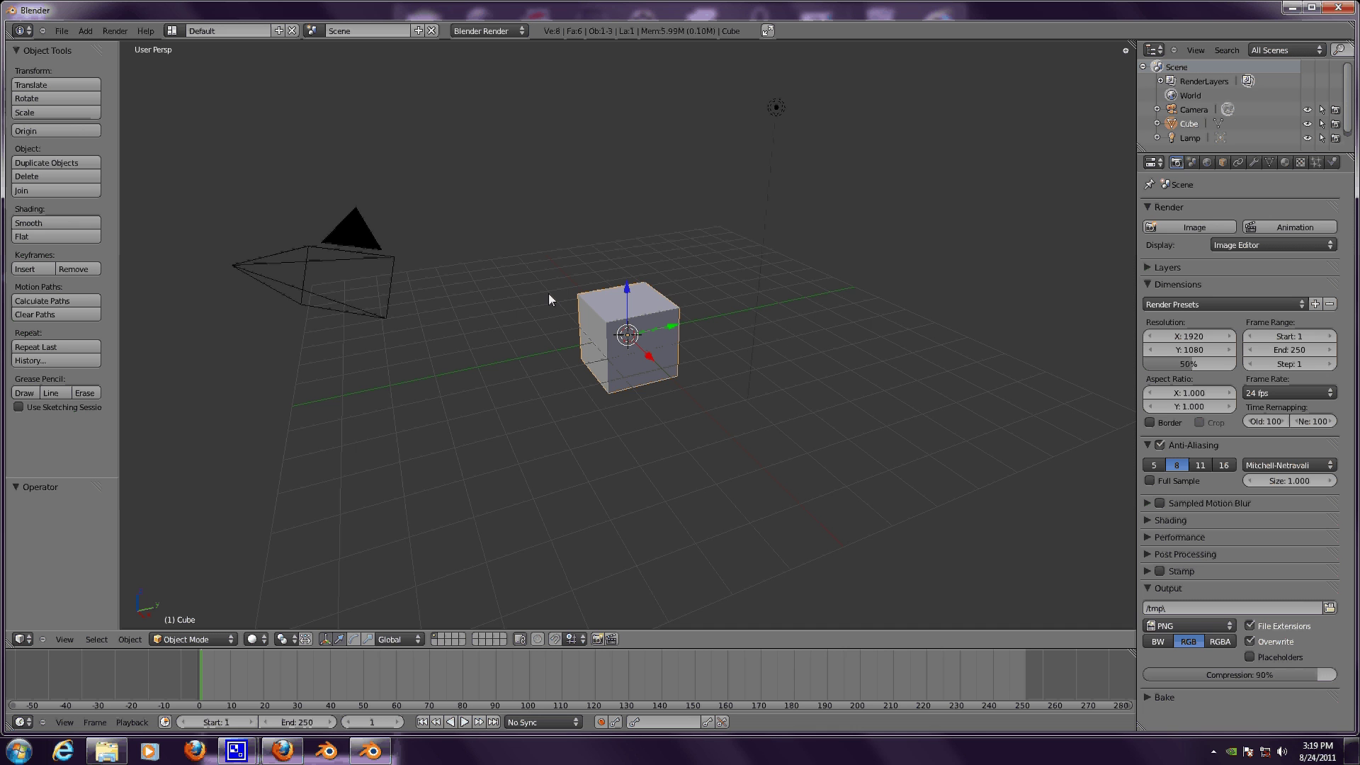
key("KP_1")
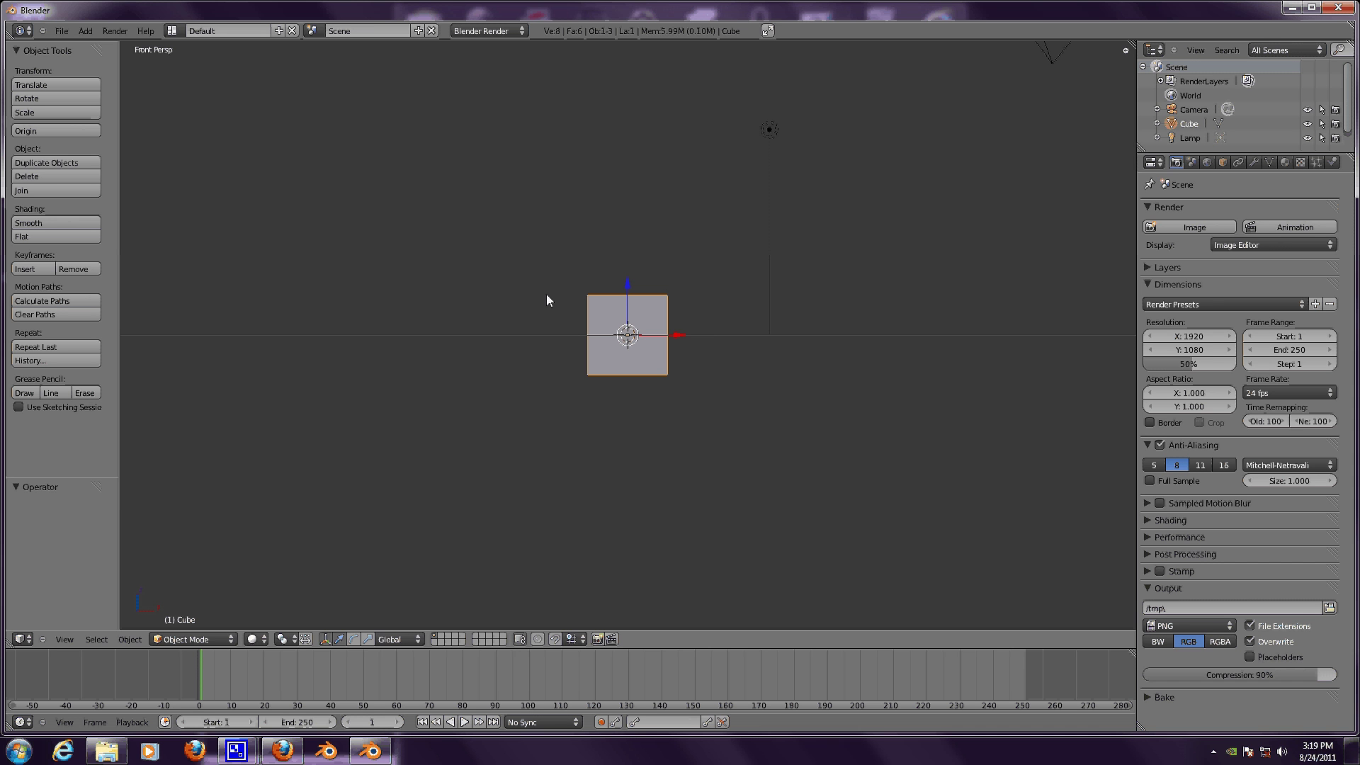
key("s")
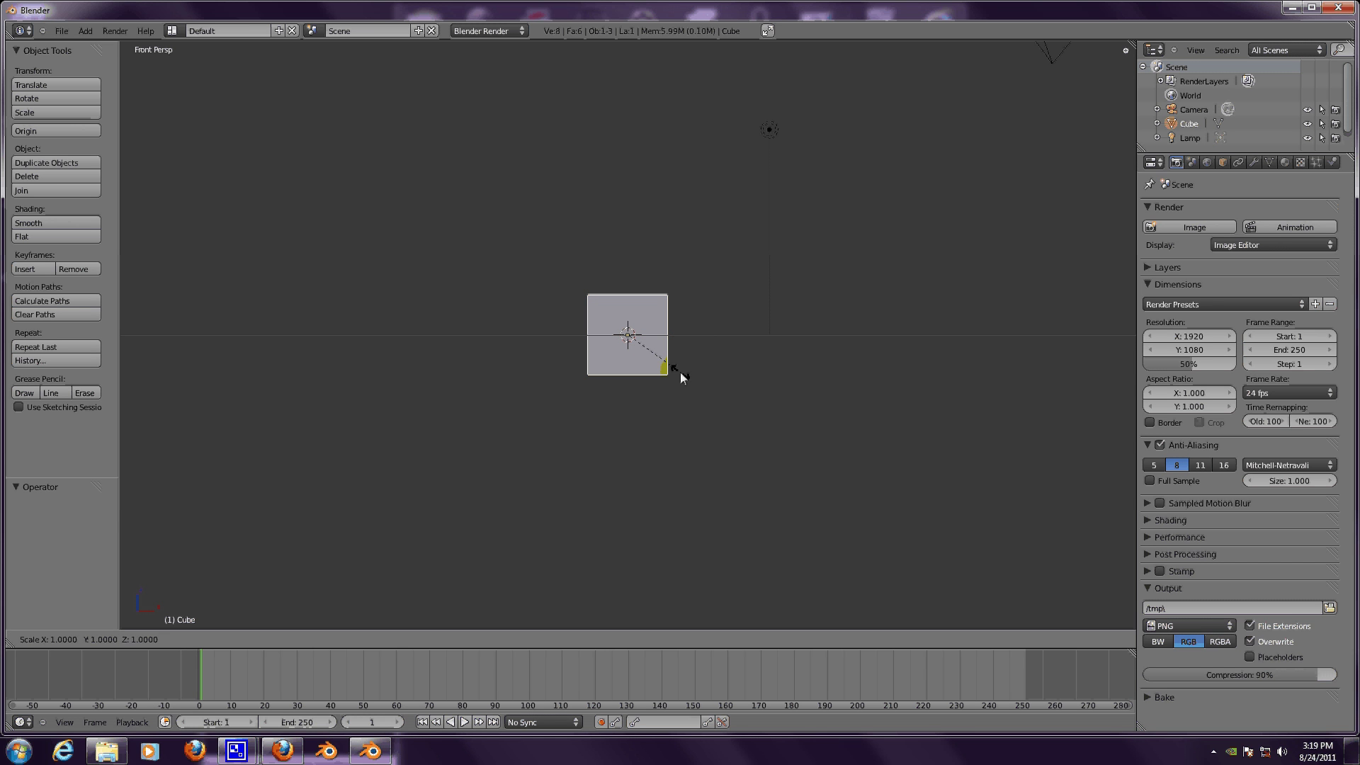
left_click(777, 483)
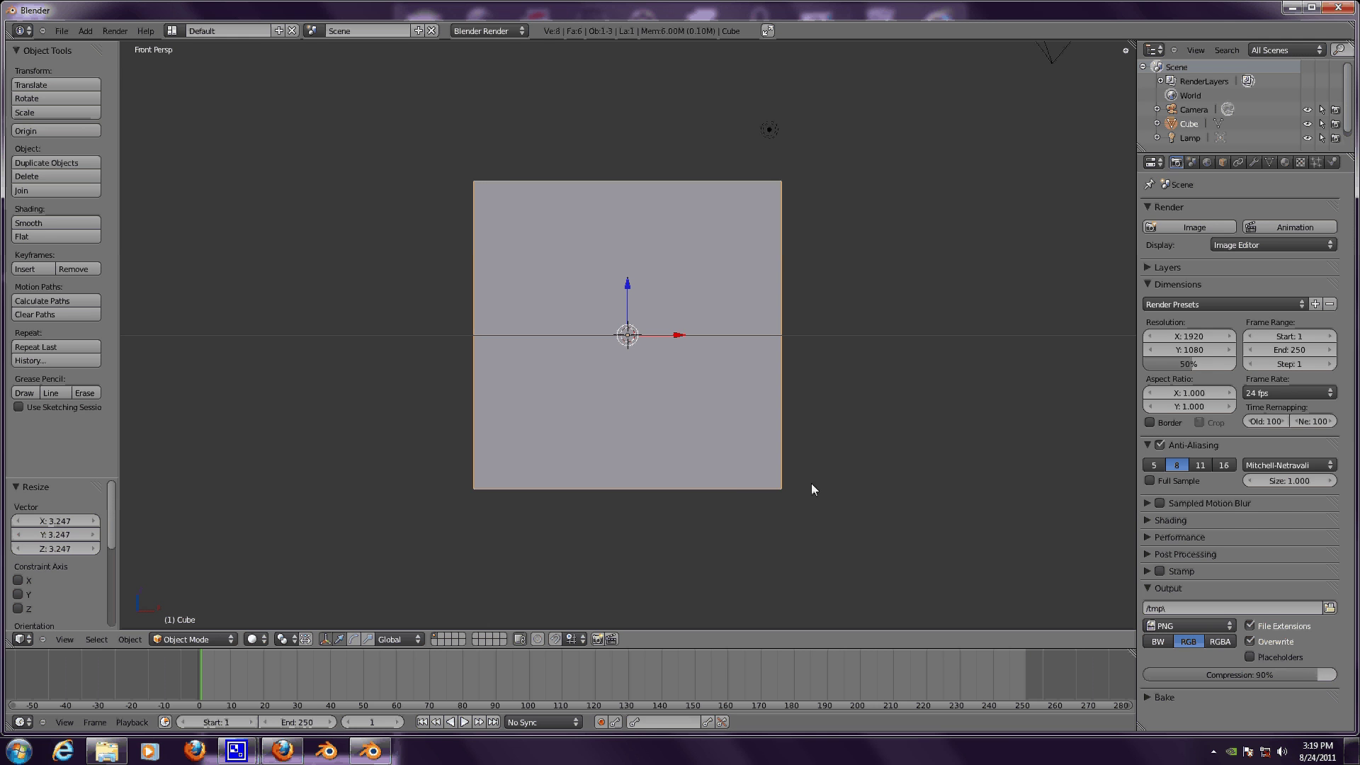
key("KP_5")
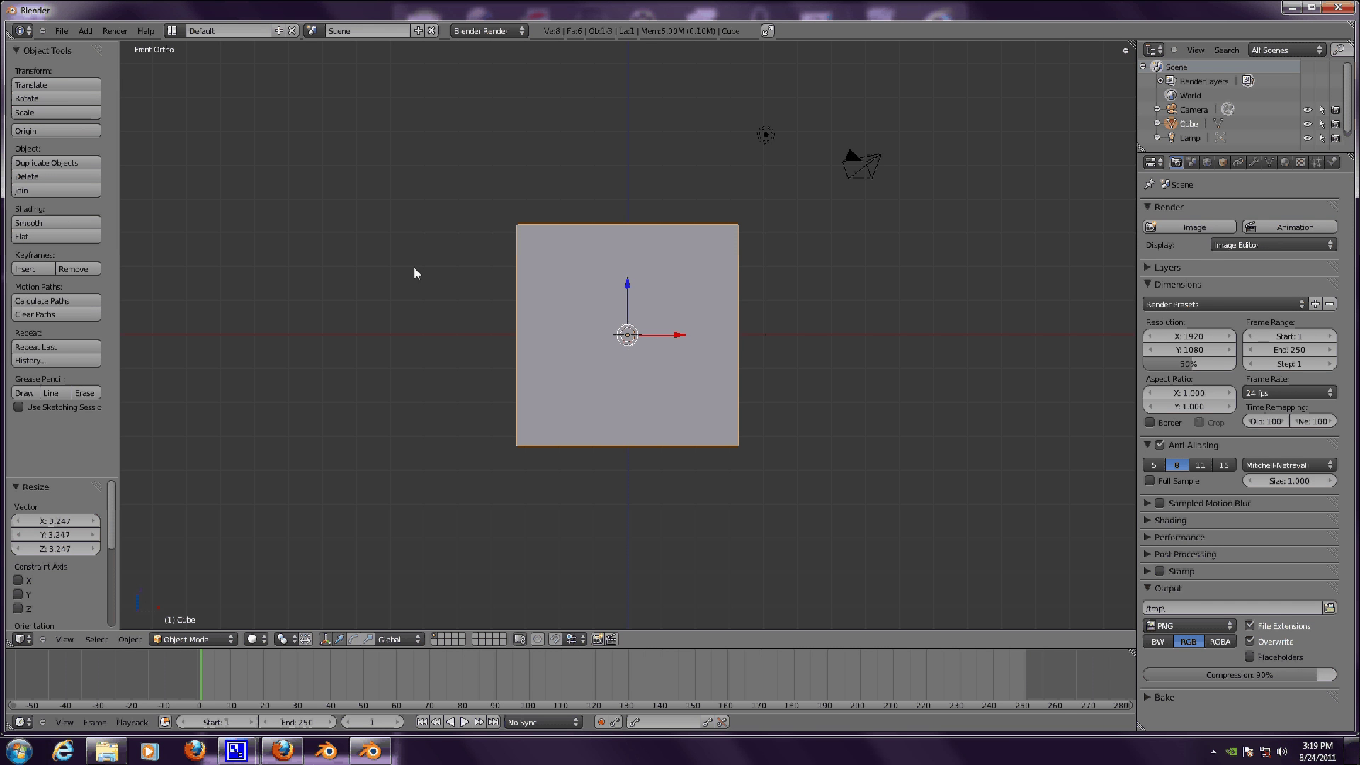
- Set the cube's object display type to Wire
left_click(1224, 161)
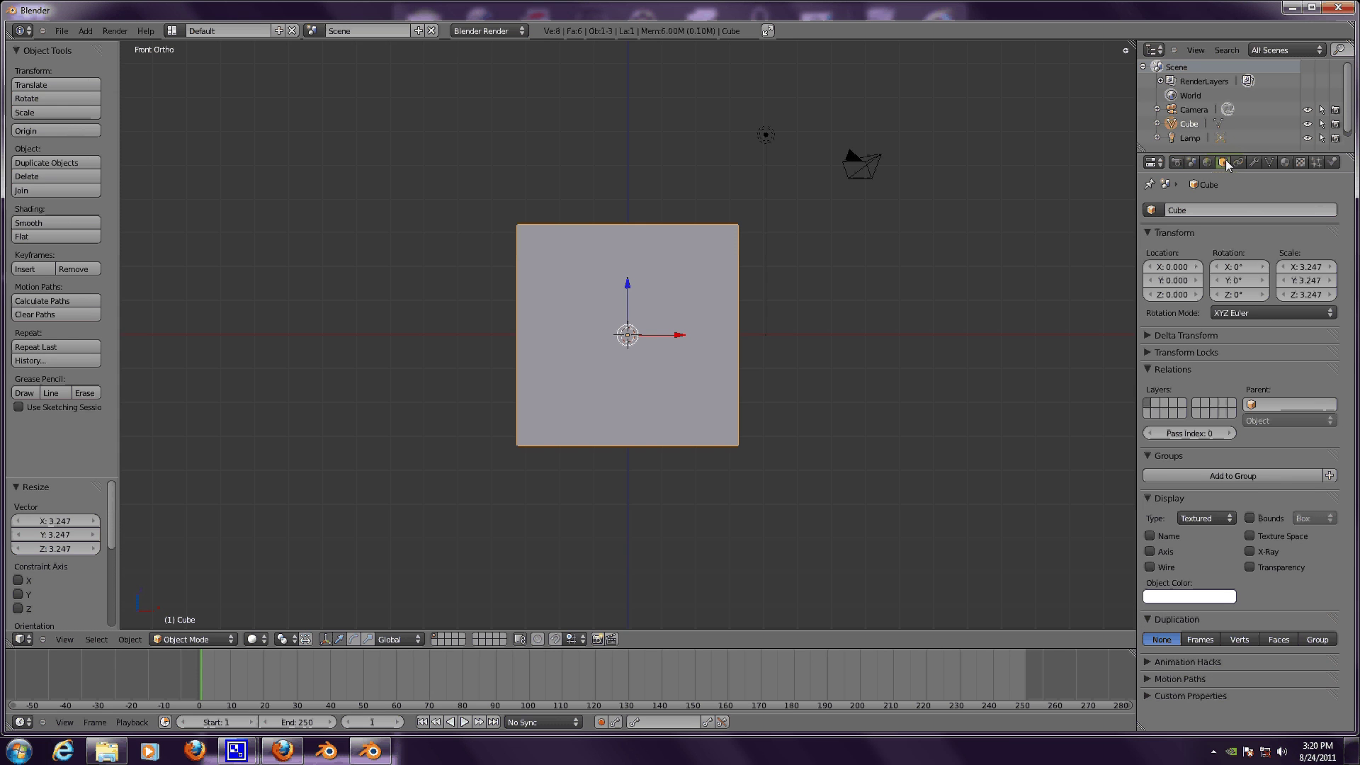
left_click(1195, 520)
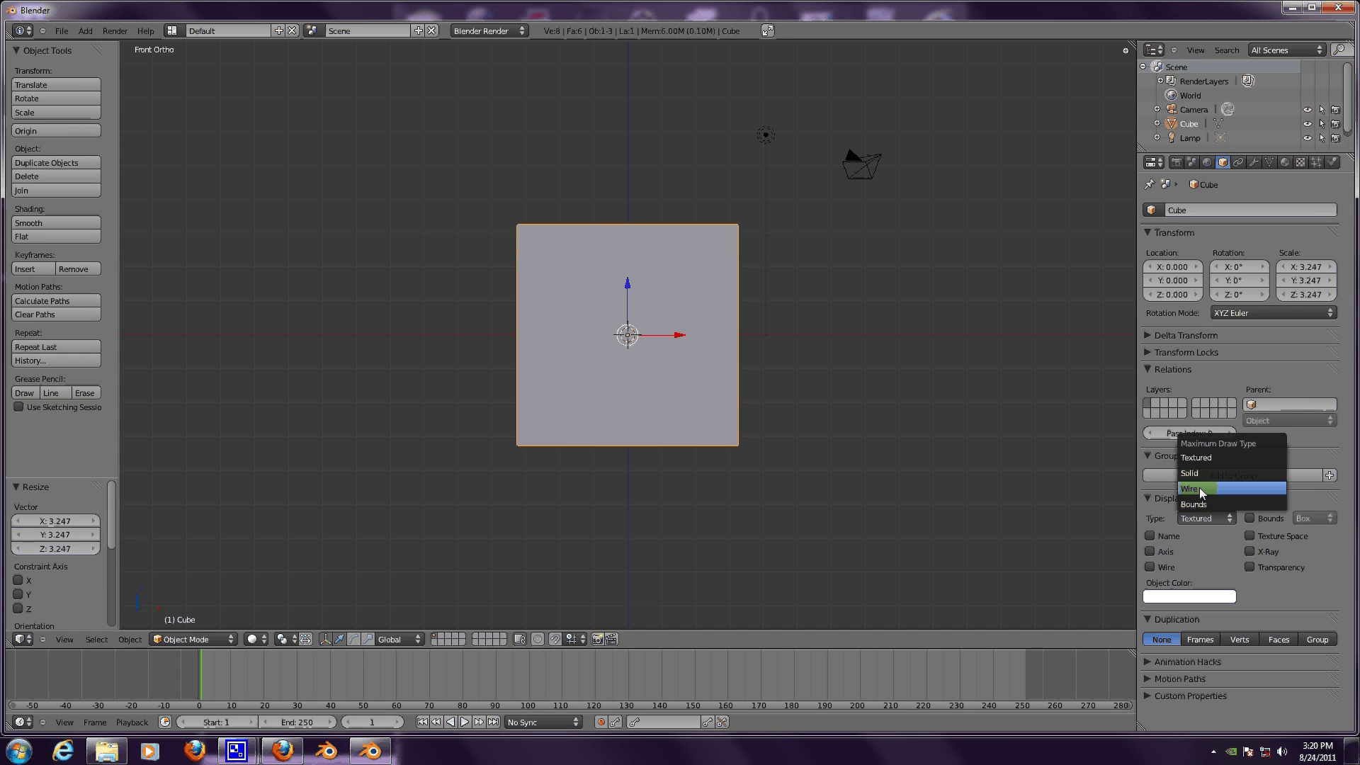
left_click(1200, 487)
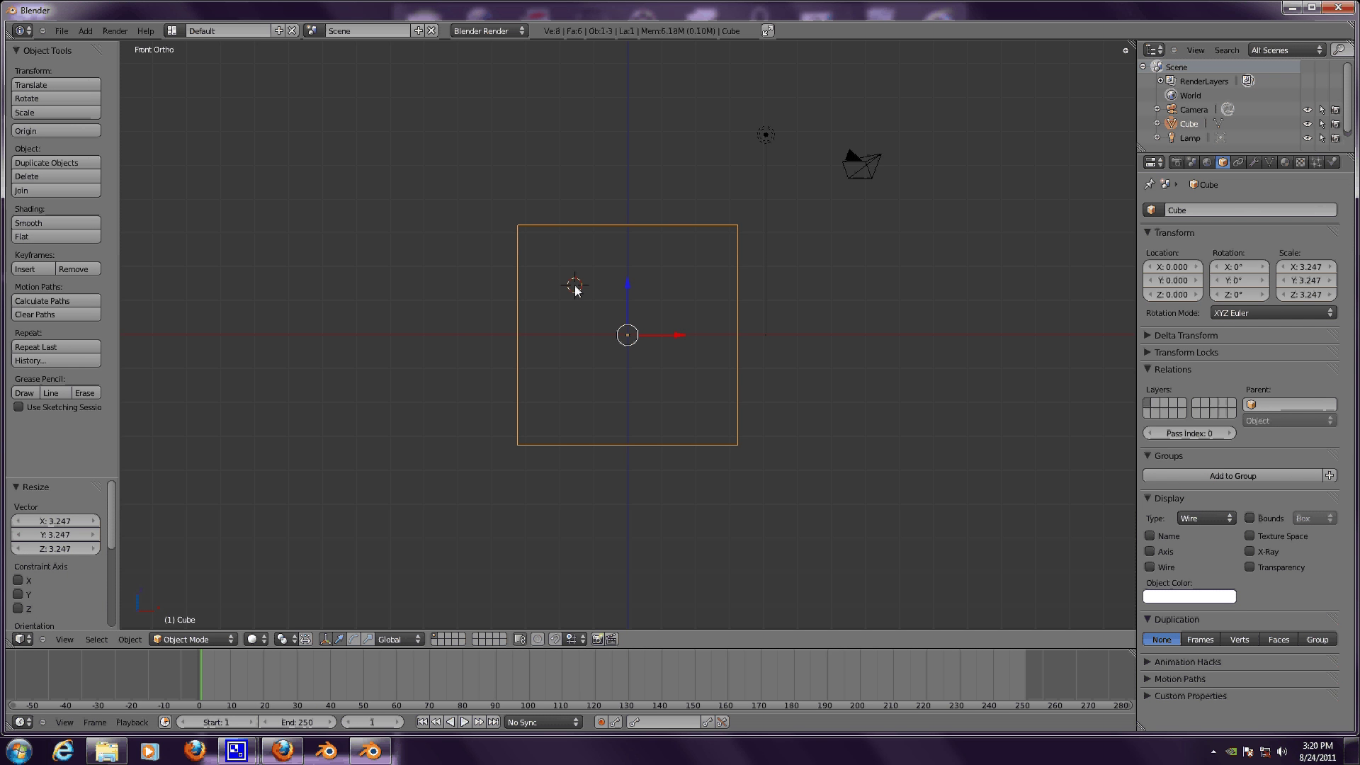
- Add a UV sphere and a cone mesh inside the cube
key("shift+a")
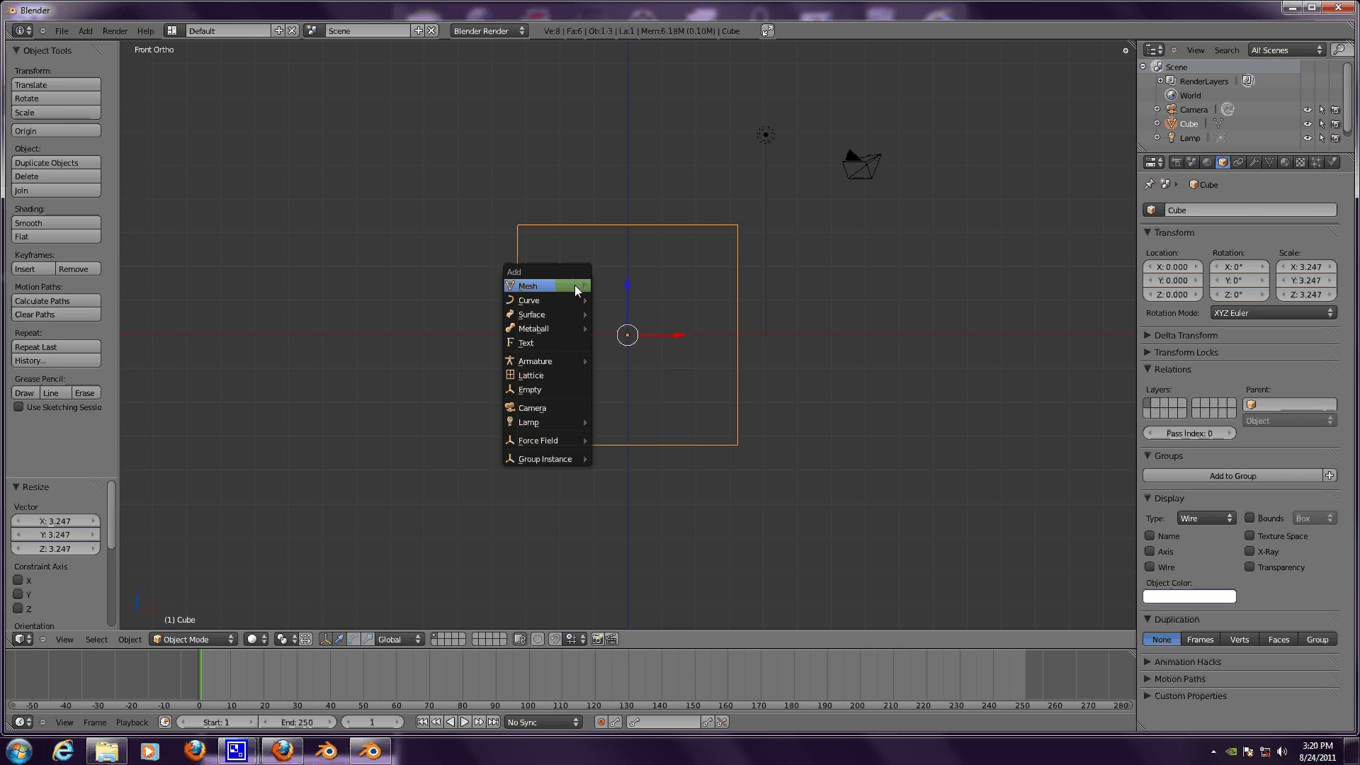
mouse_move(575, 285)
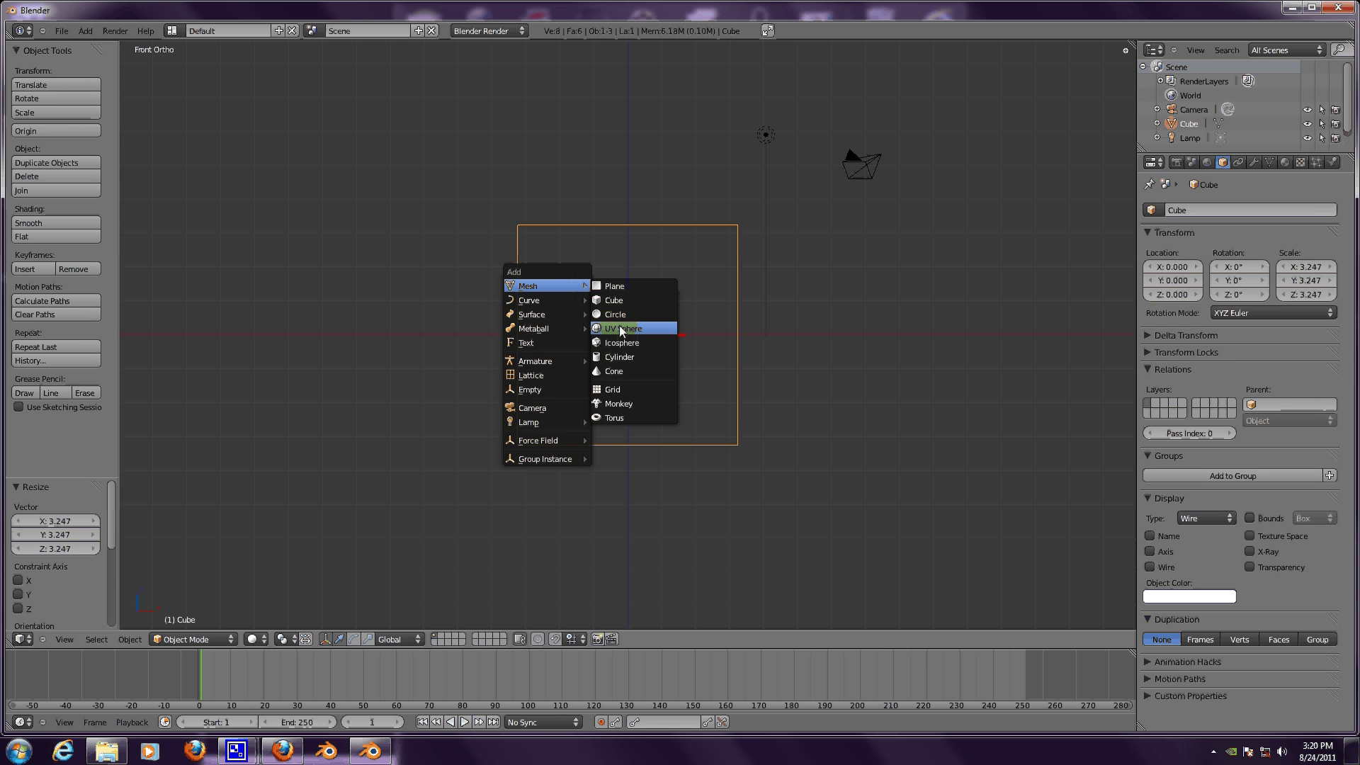
left_click(619, 326)
key("shift+a")
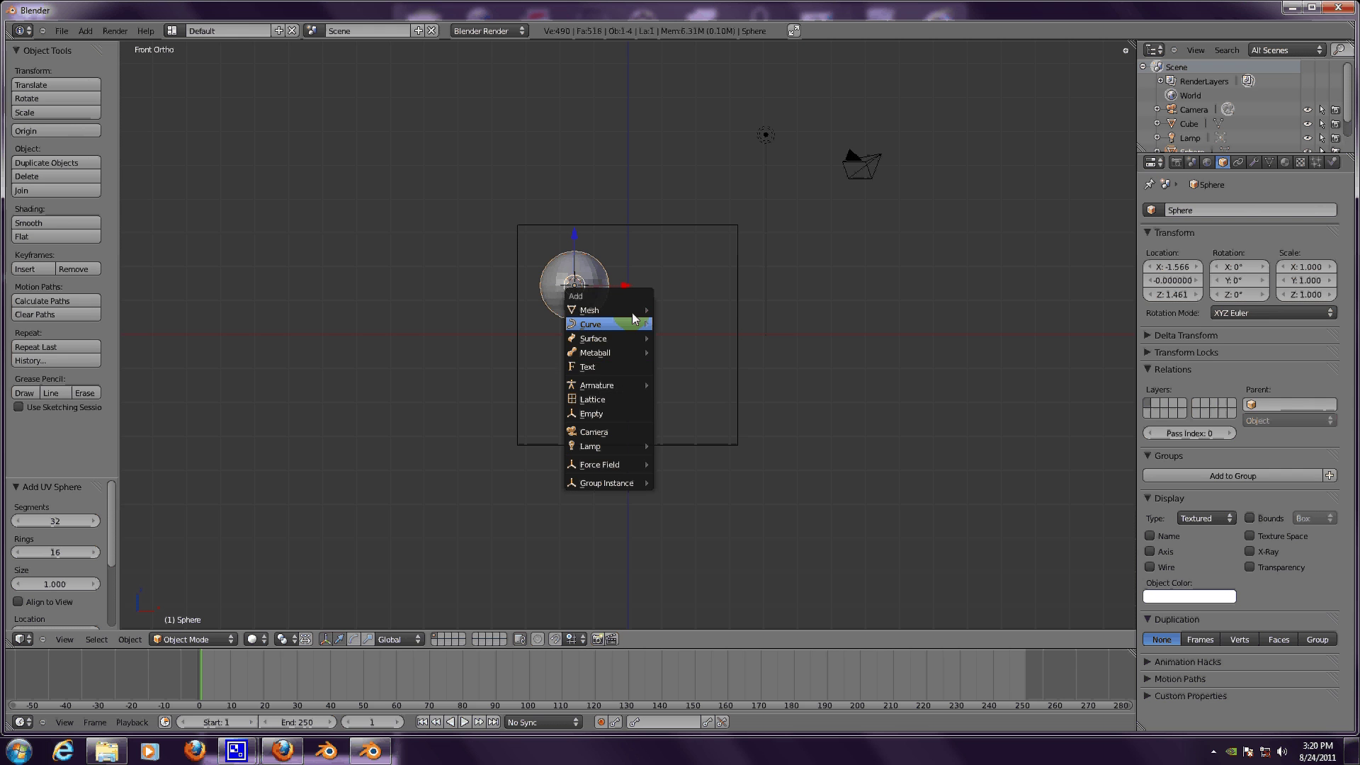
mouse_move(630, 310)
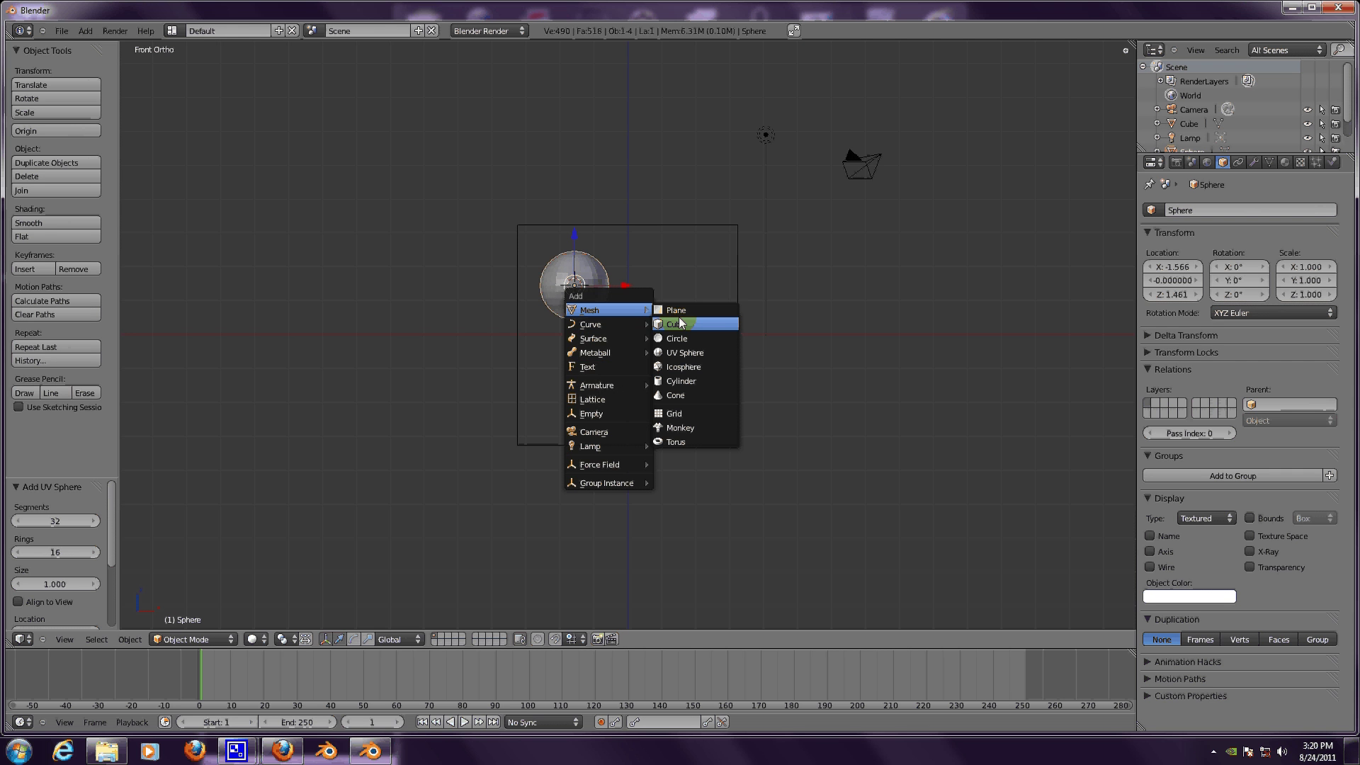
left_click(683, 395)
- Move the cone to the right of the sphere and lower it along Z
key("g")
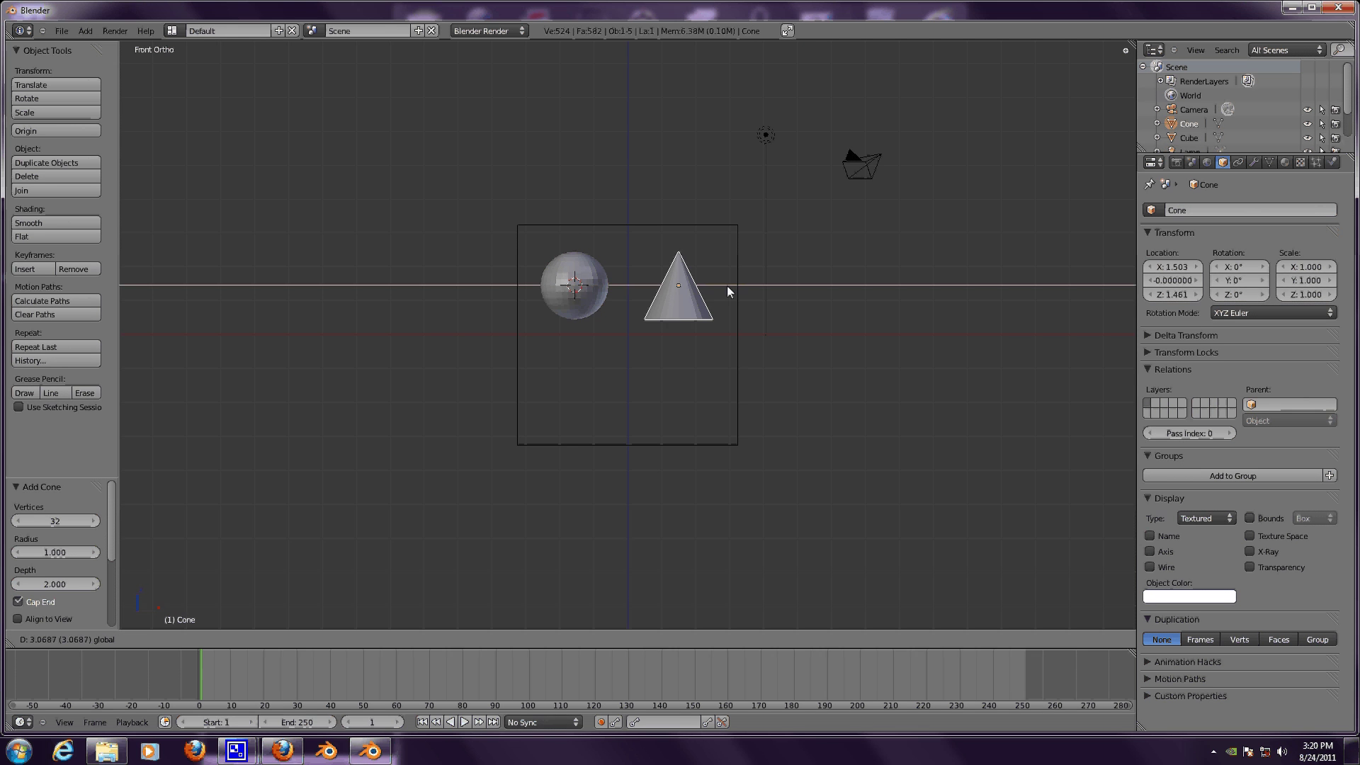
left_click(728, 286)
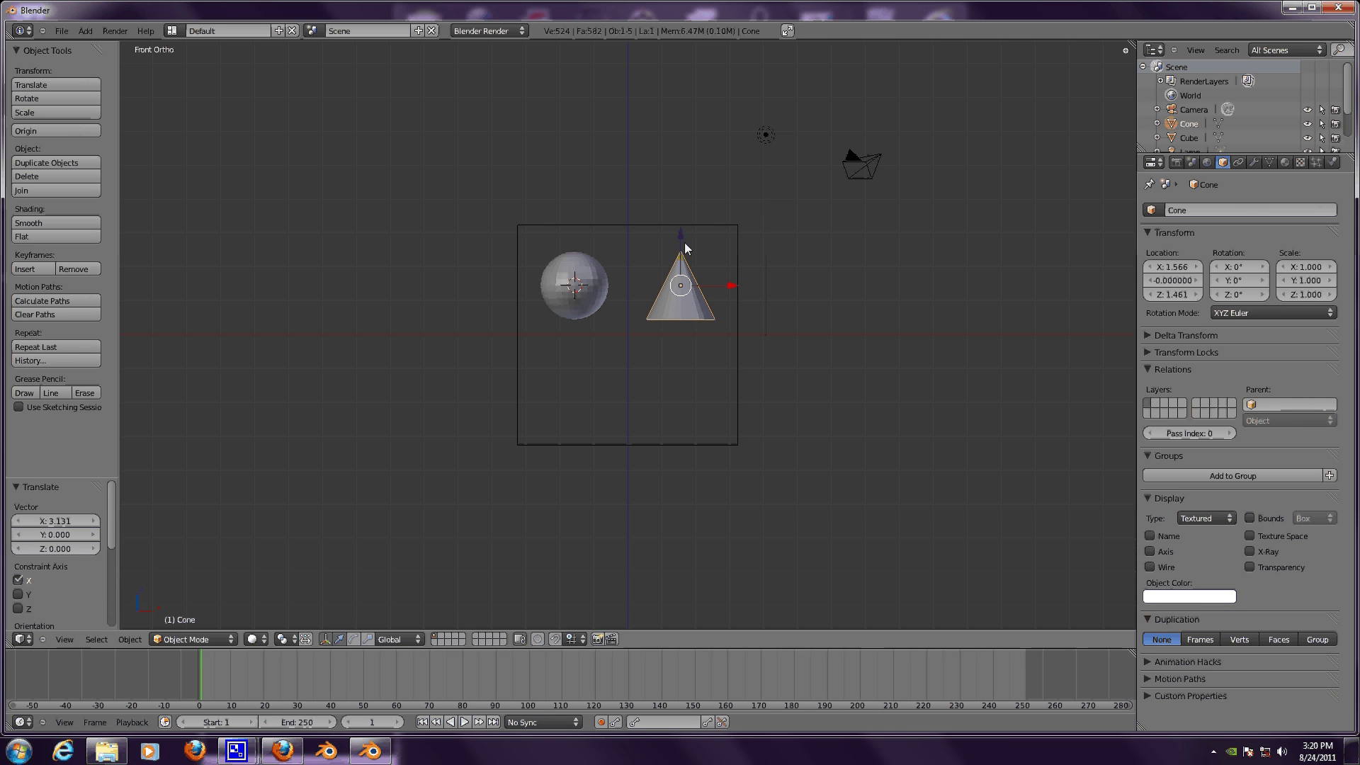
key("g")
key("z")
left_click(685, 276)
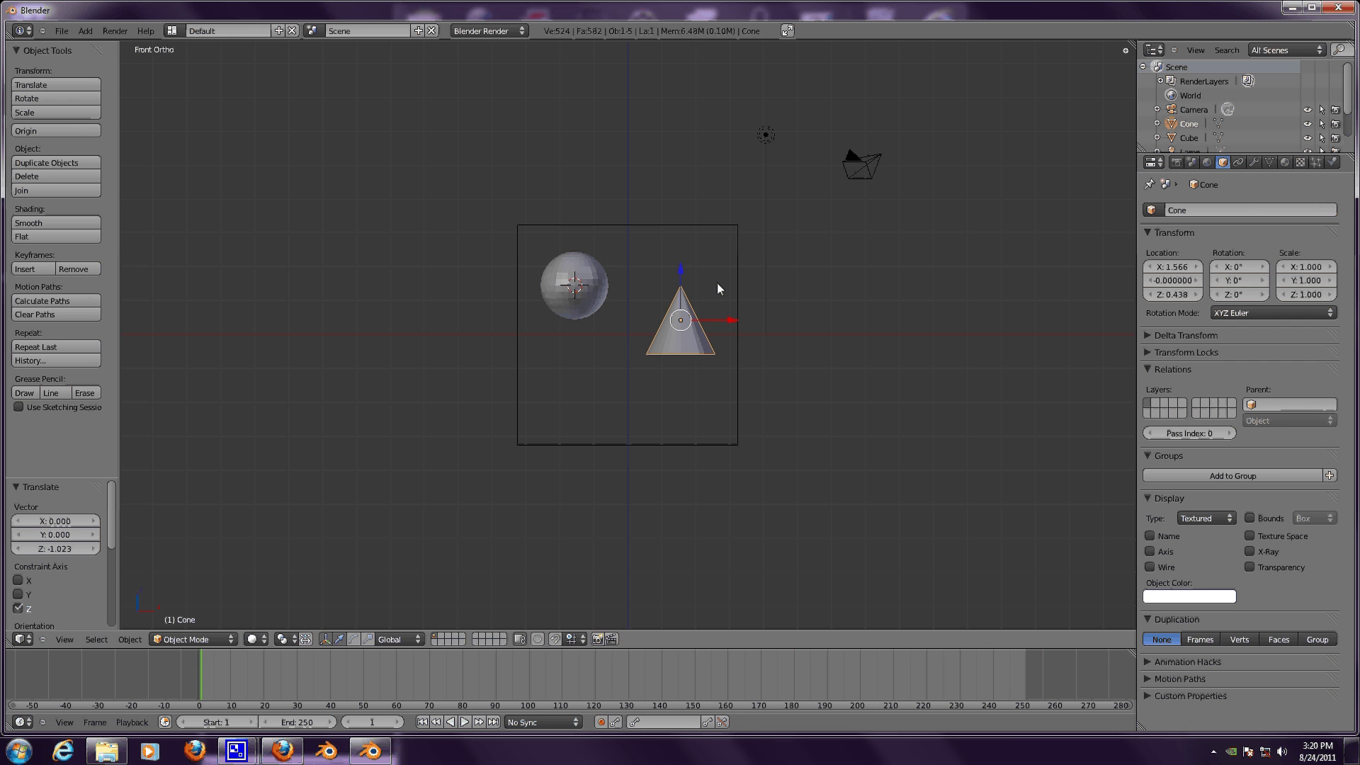
- Flip the cone 180° around X and nudge it left to X 1.273
key("r")
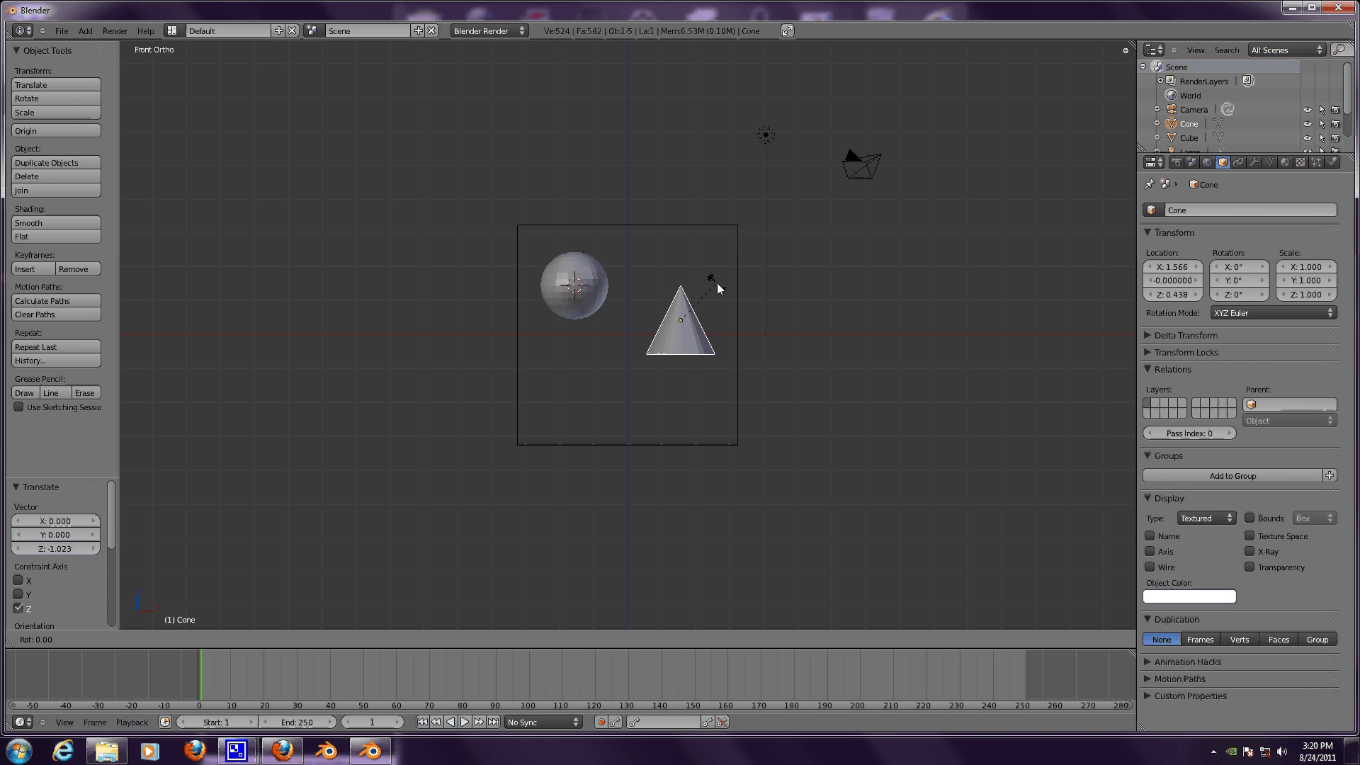
type("x")
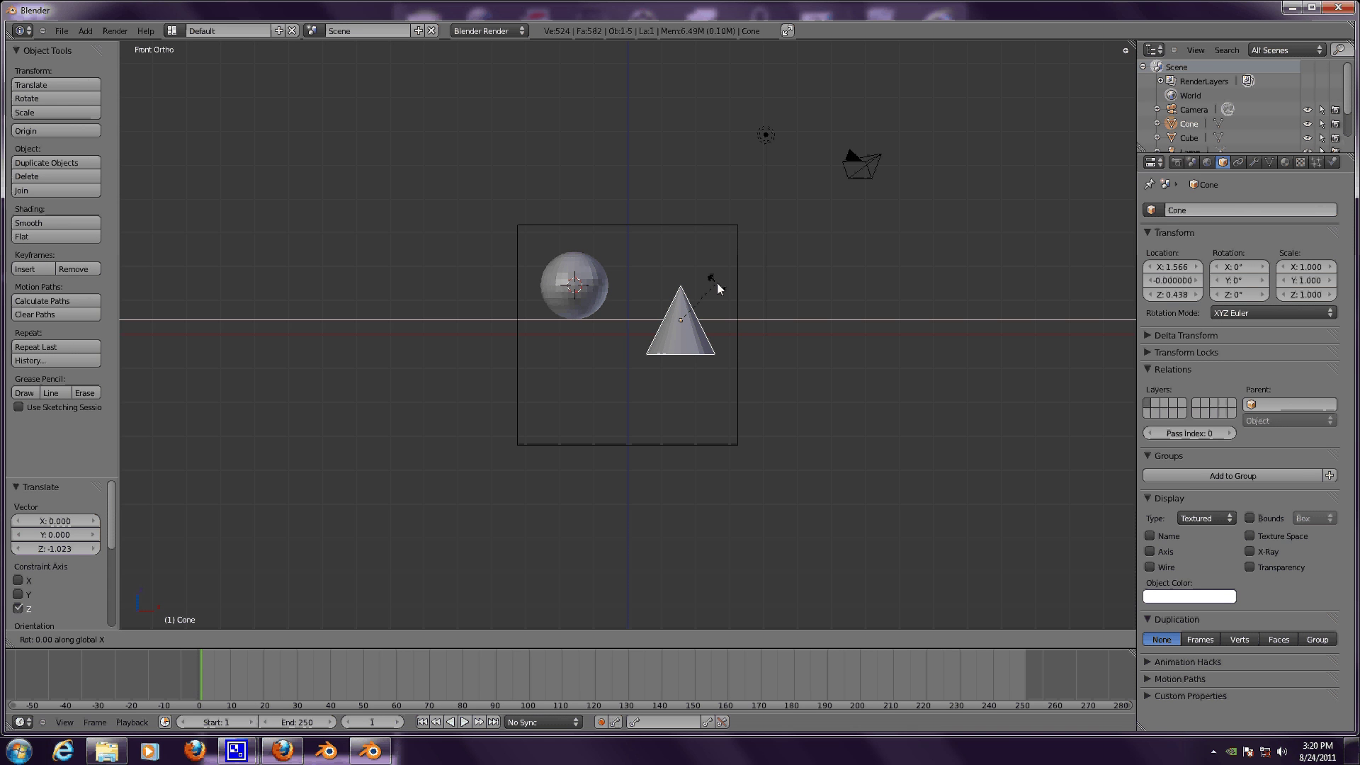
type("180")
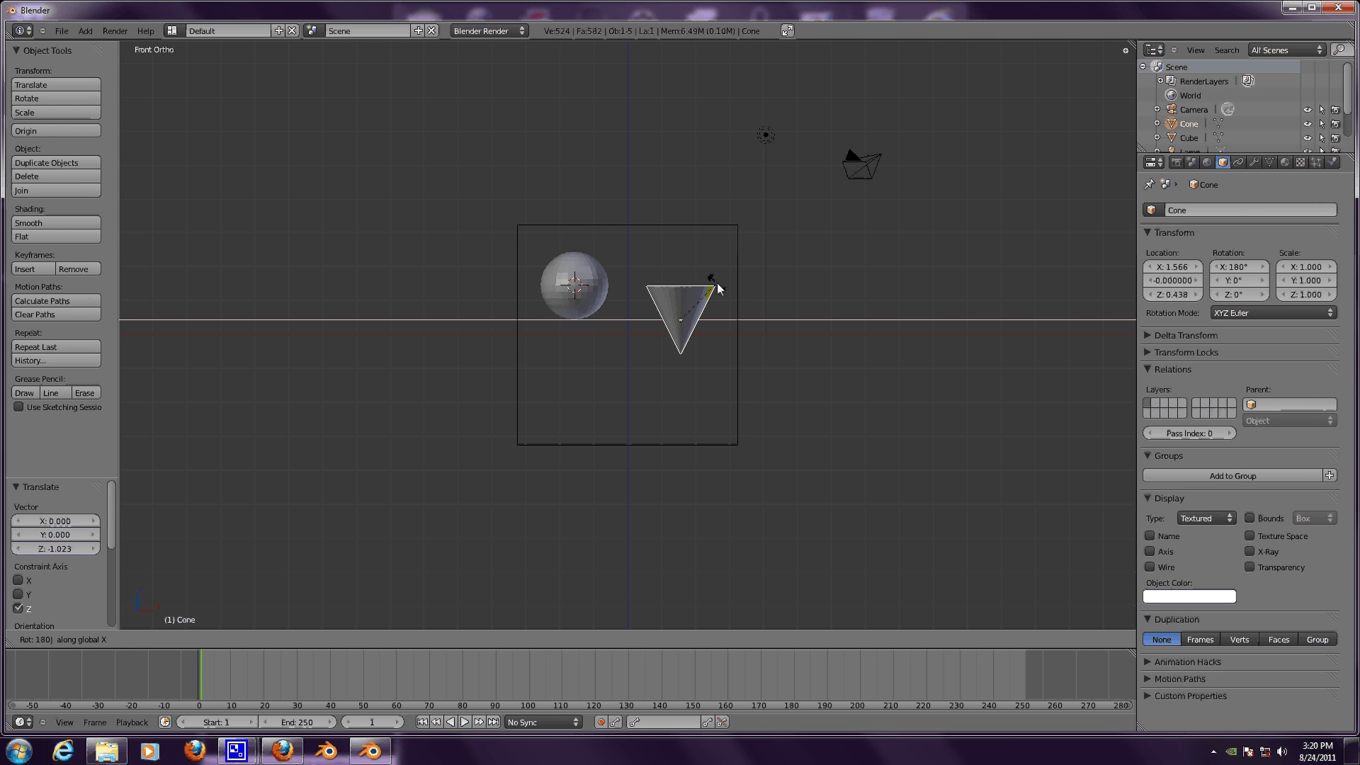
key("Return")
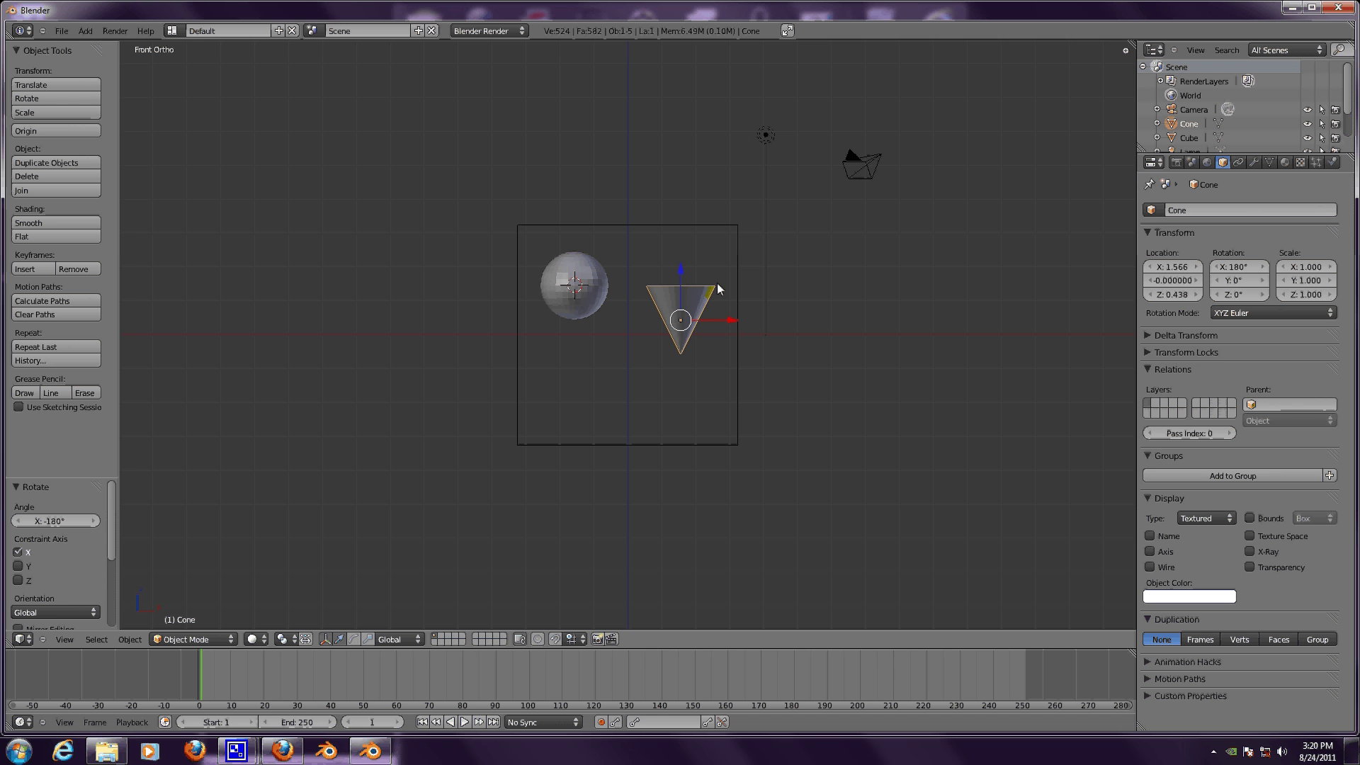
left_click_drag(732, 323, 720, 318)
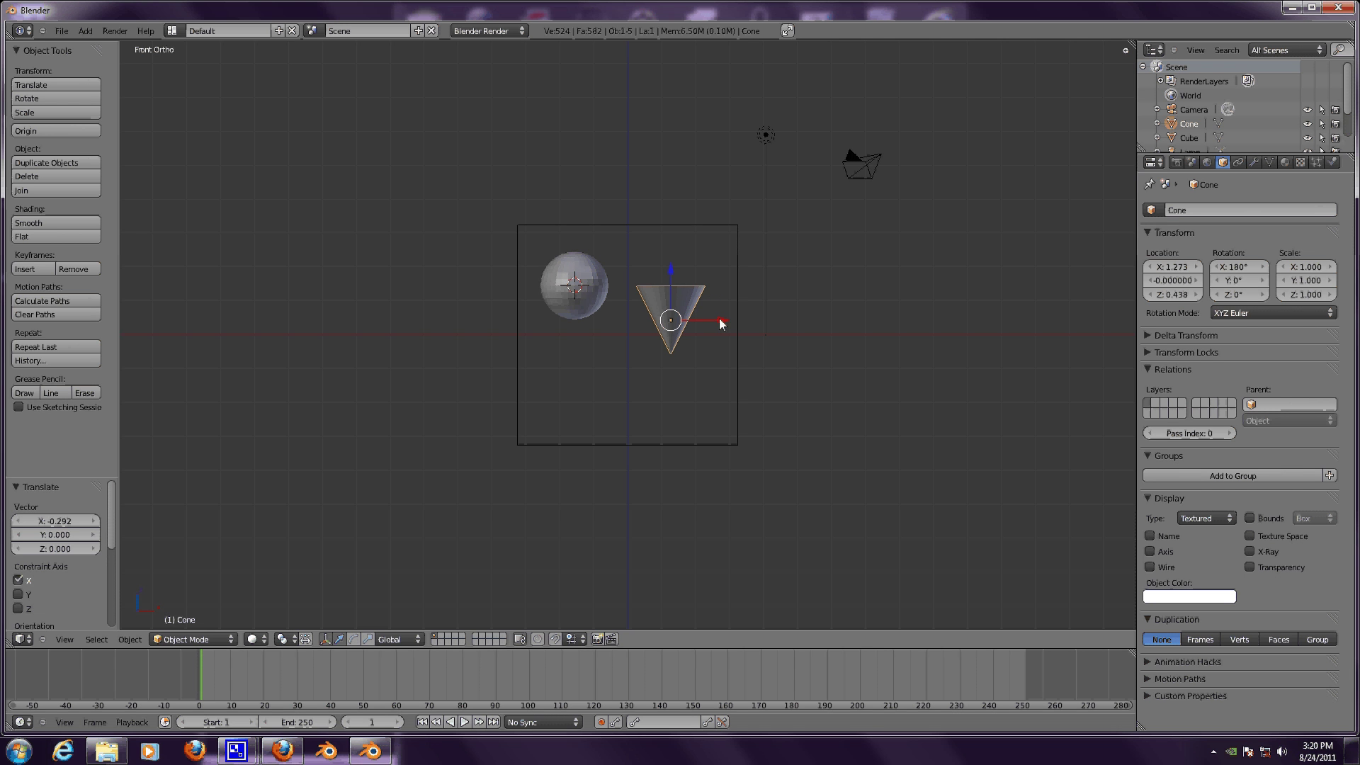
right_click(719, 317)
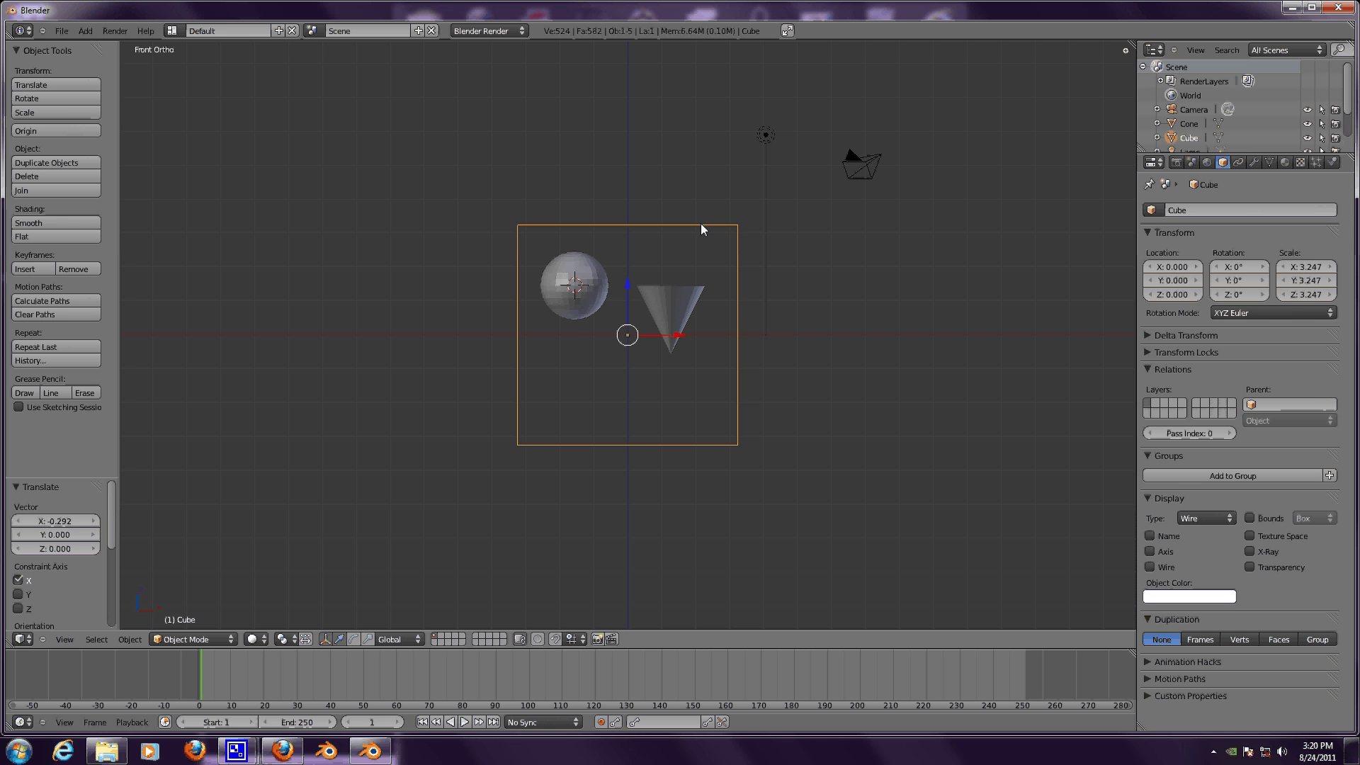
- Give the sphere a new material named Blue with diffuse colour R 0, G 0.104, B 0.8
right_click(583, 308)
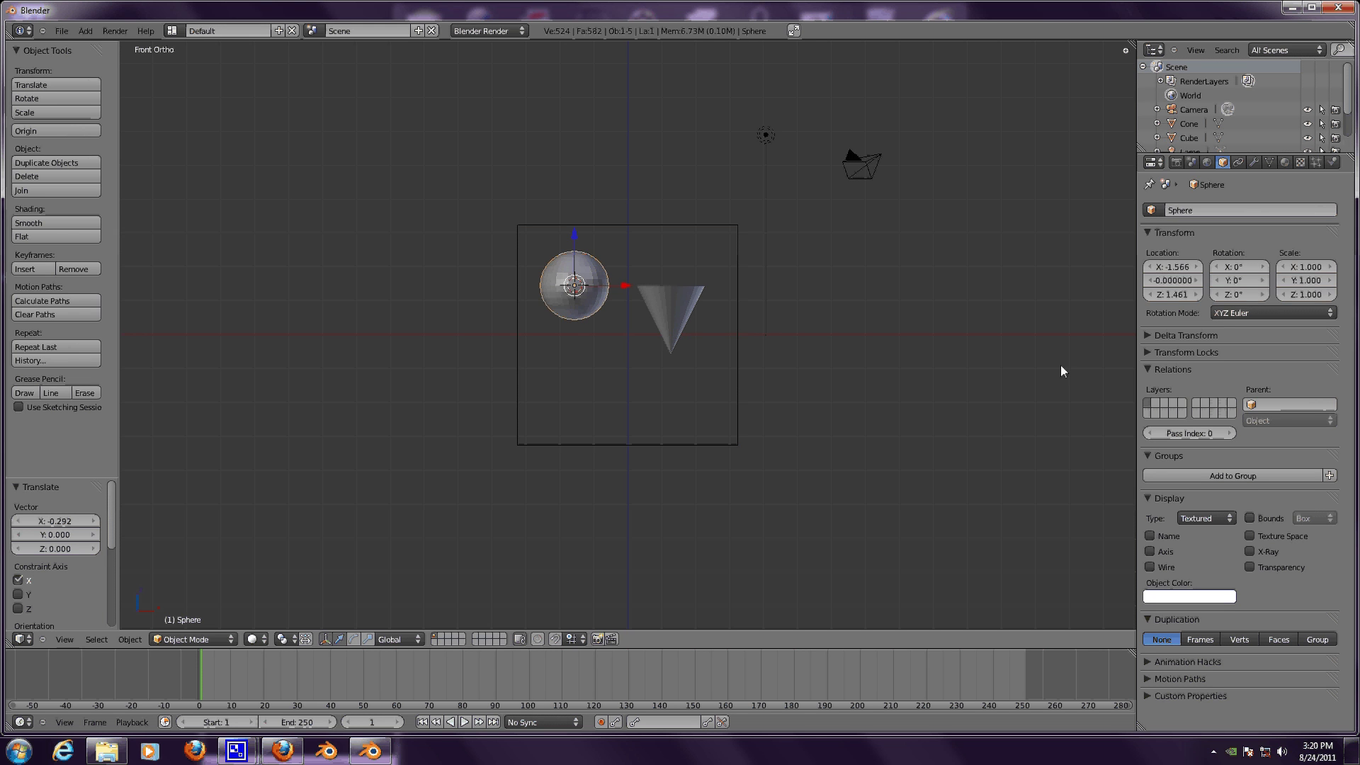
left_click(1291, 161)
left_click(1222, 255)
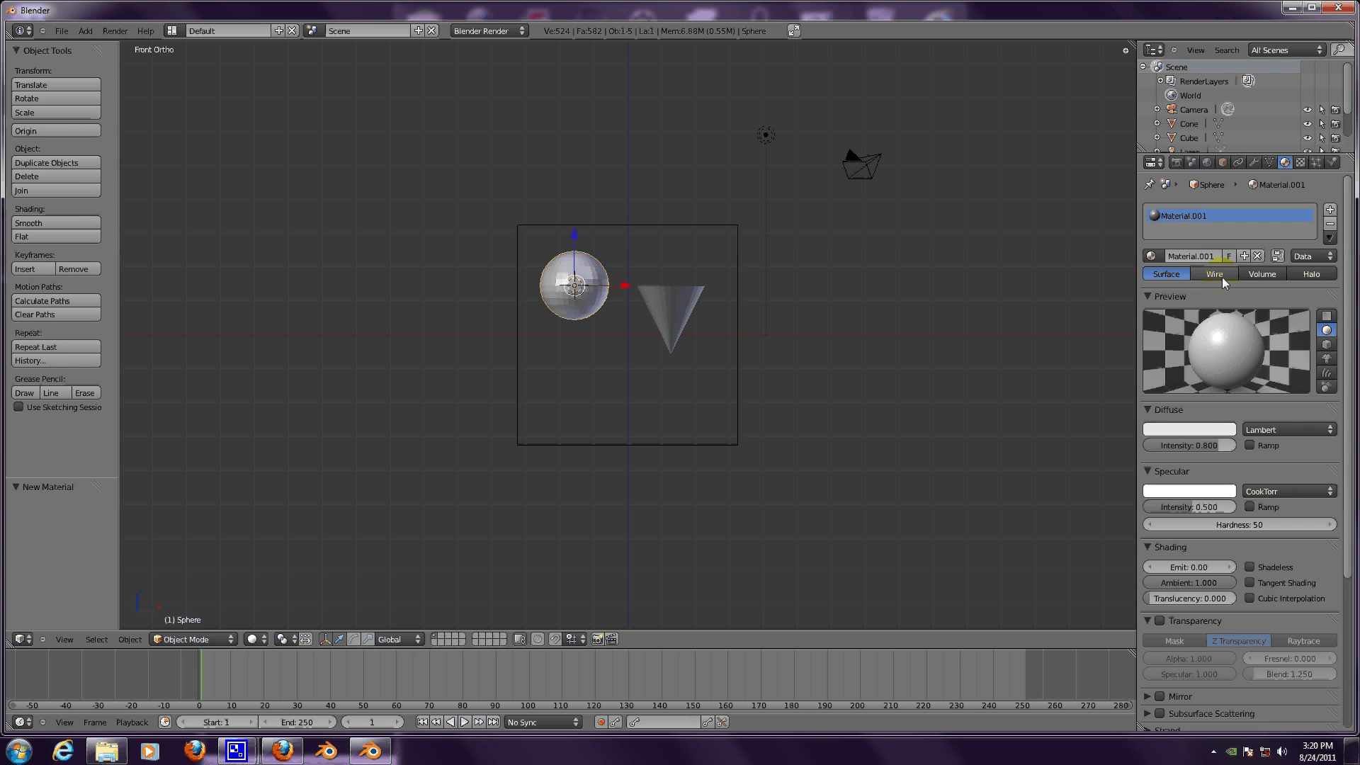
left_click(1192, 431)
left_click(1205, 259)
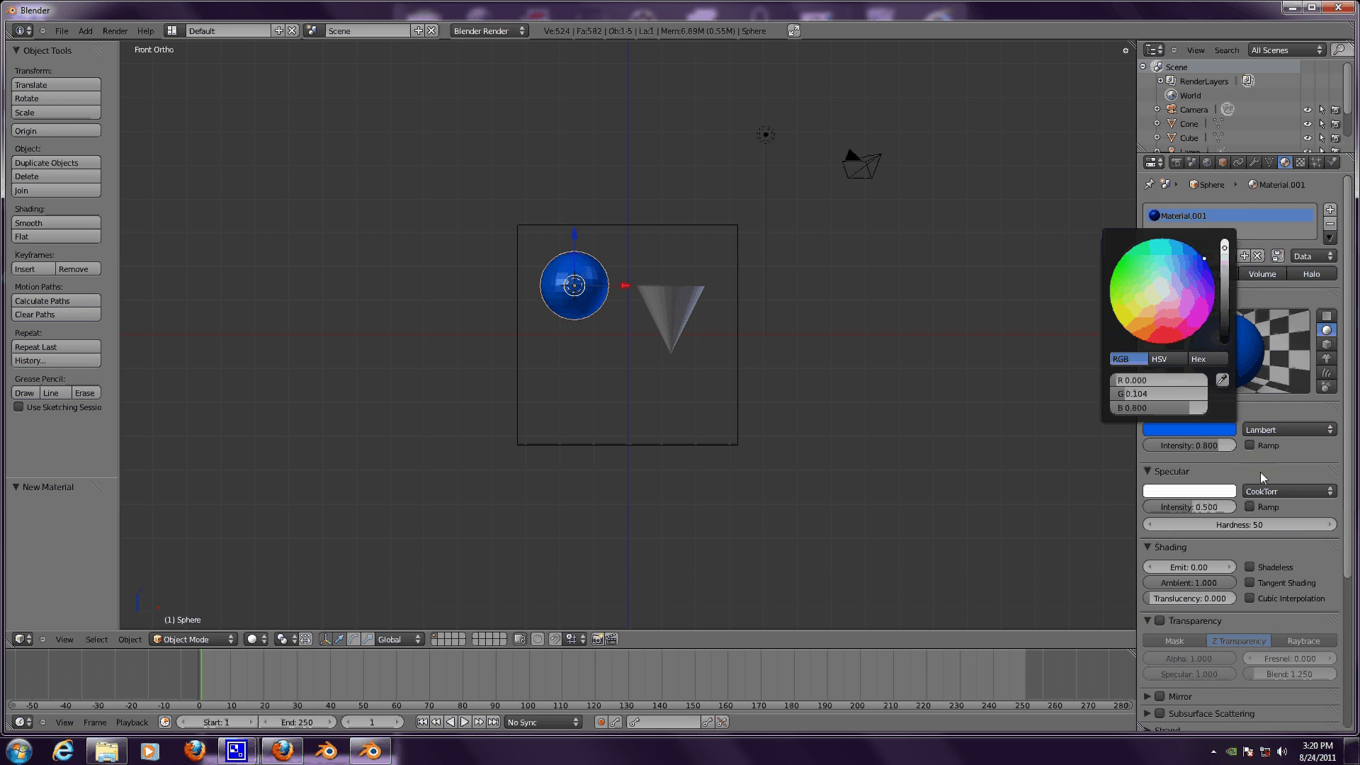
left_click(1198, 435)
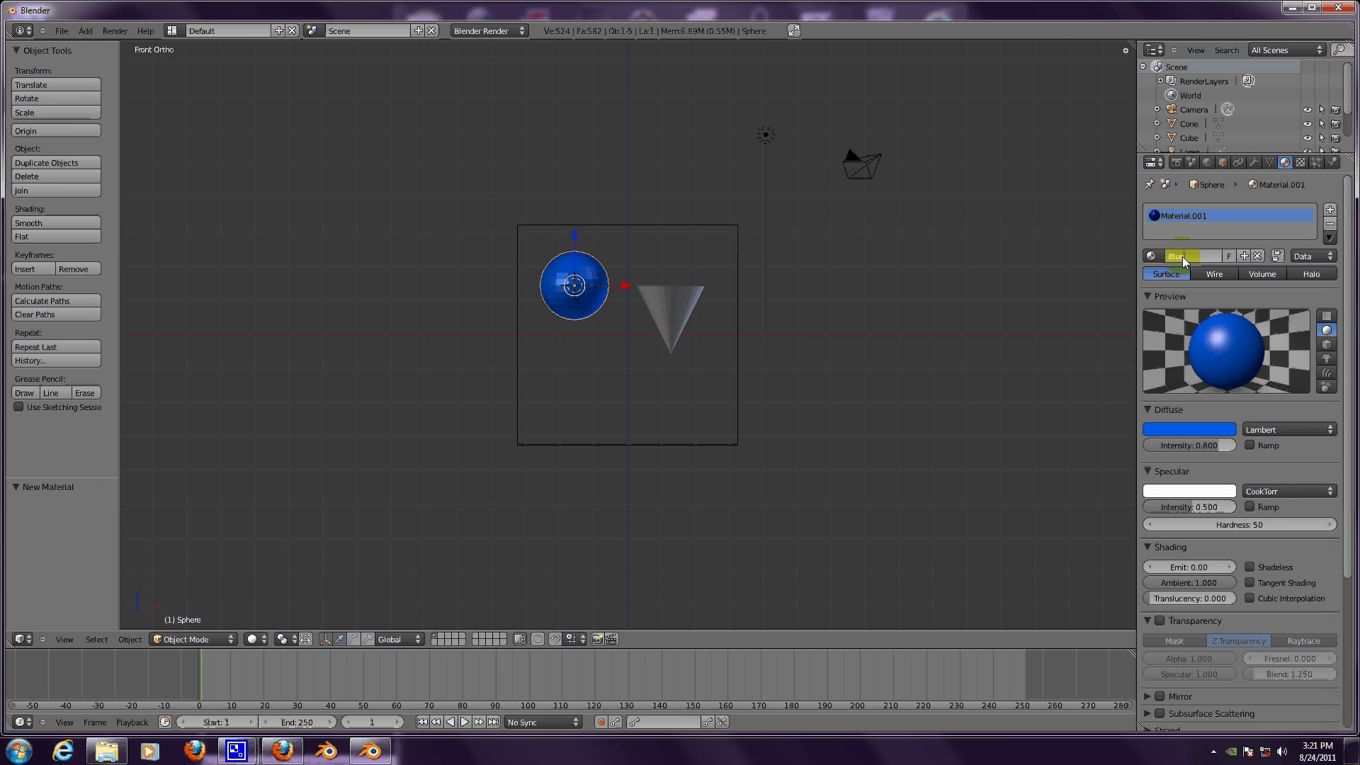
key("Return")
- Give the cone a new red diffuse material and rename it 'Red'
right_click(668, 324)
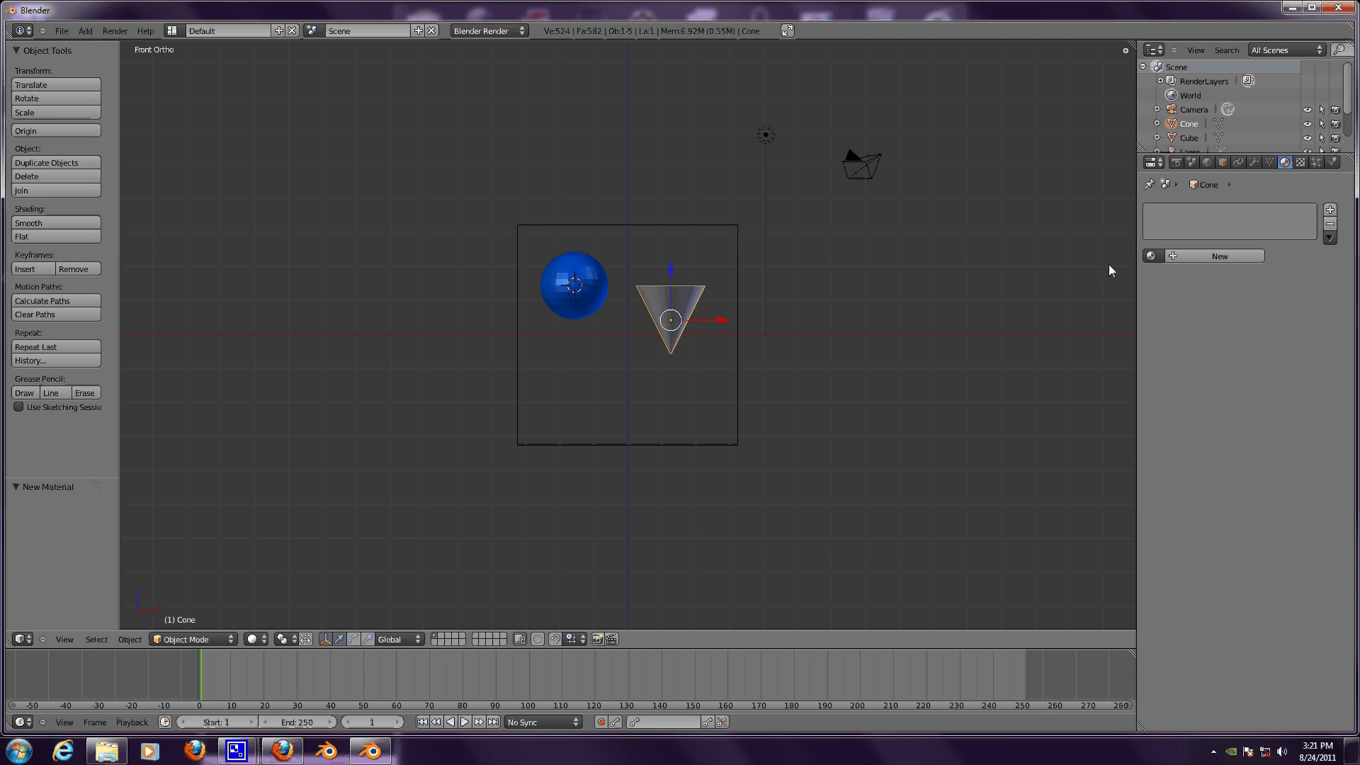
left_click(1204, 257)
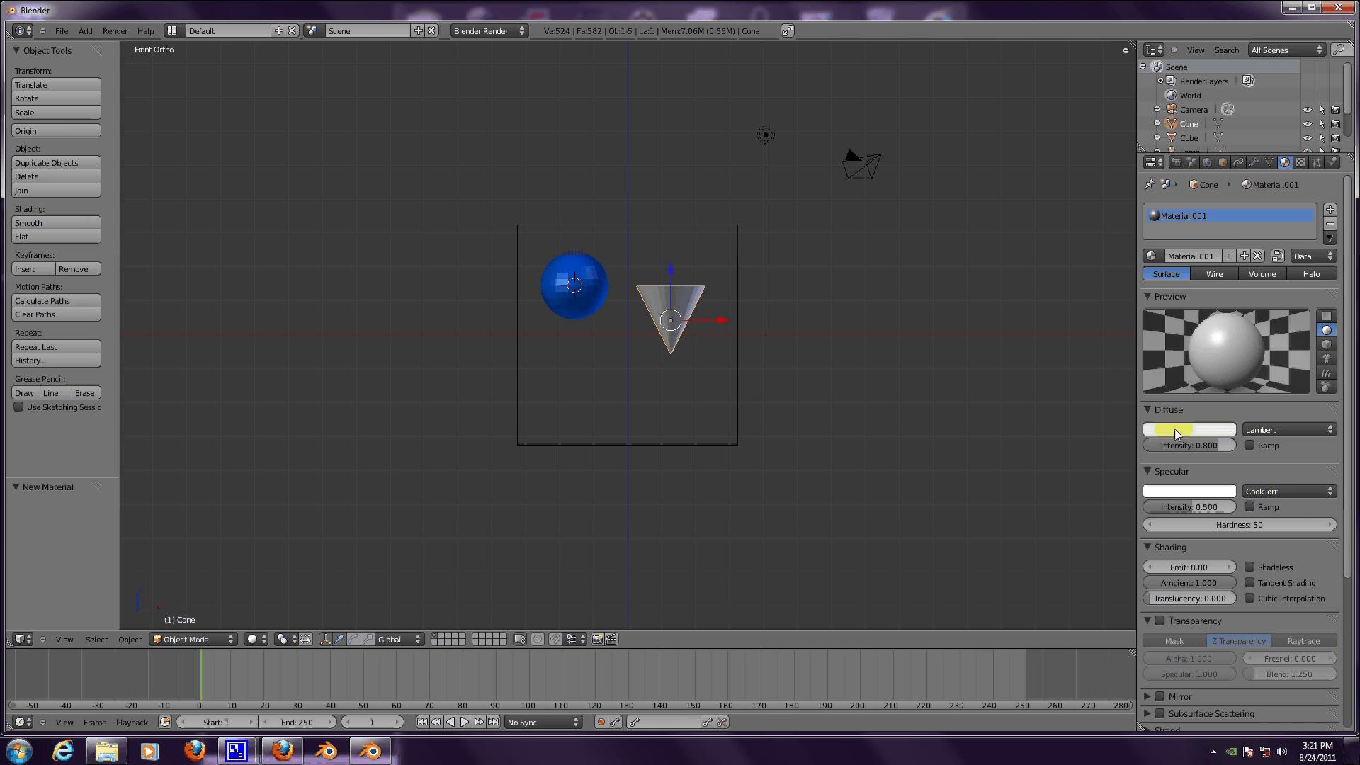
left_click(1177, 430)
left_click_drag(1180, 334, 1165, 360)
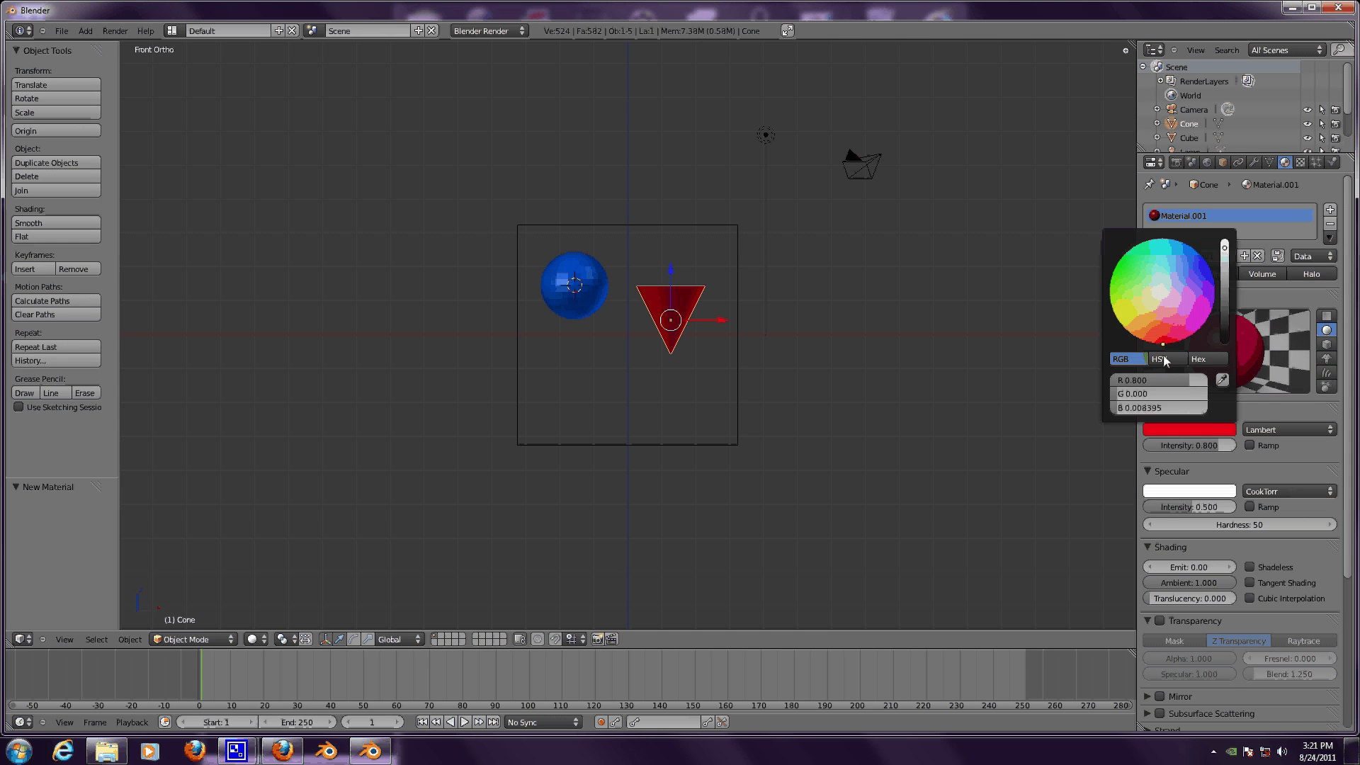
left_click(1210, 259)
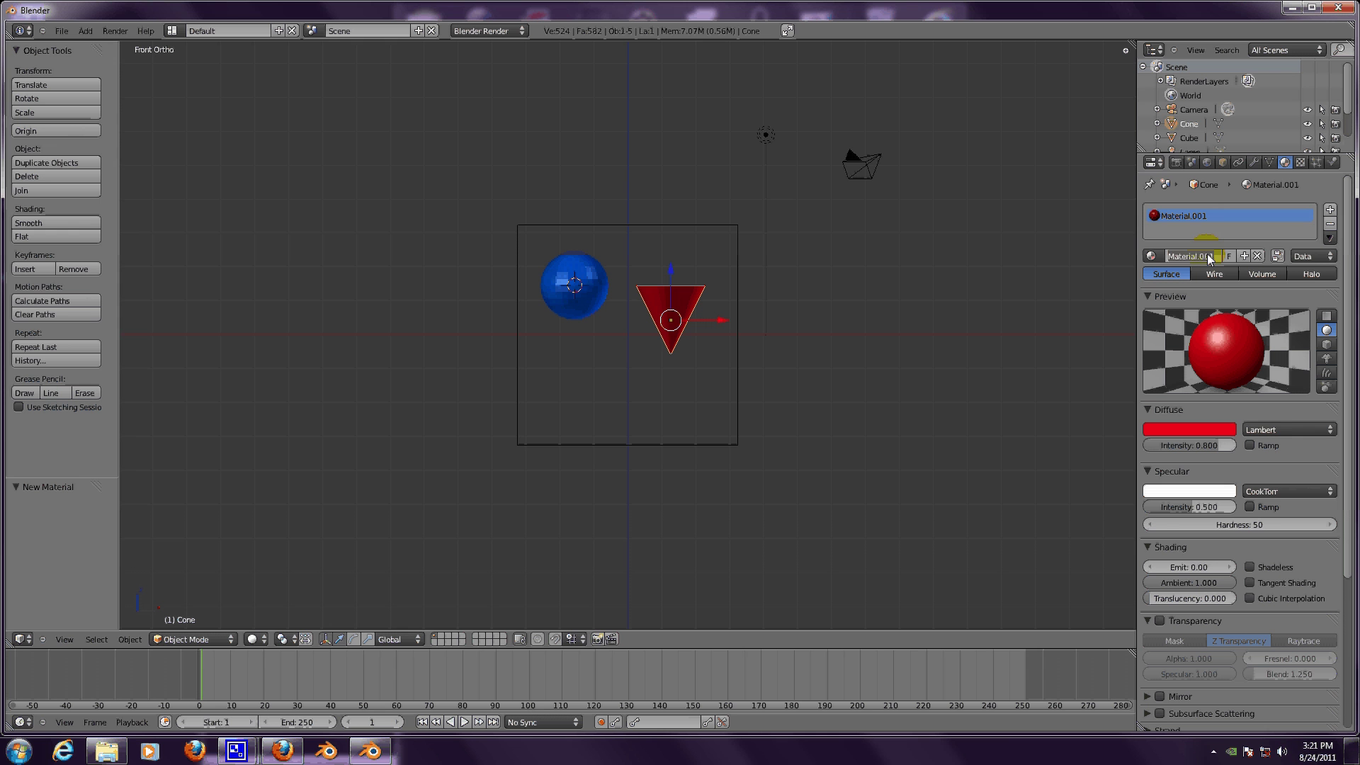
type("Red")
key("Return")
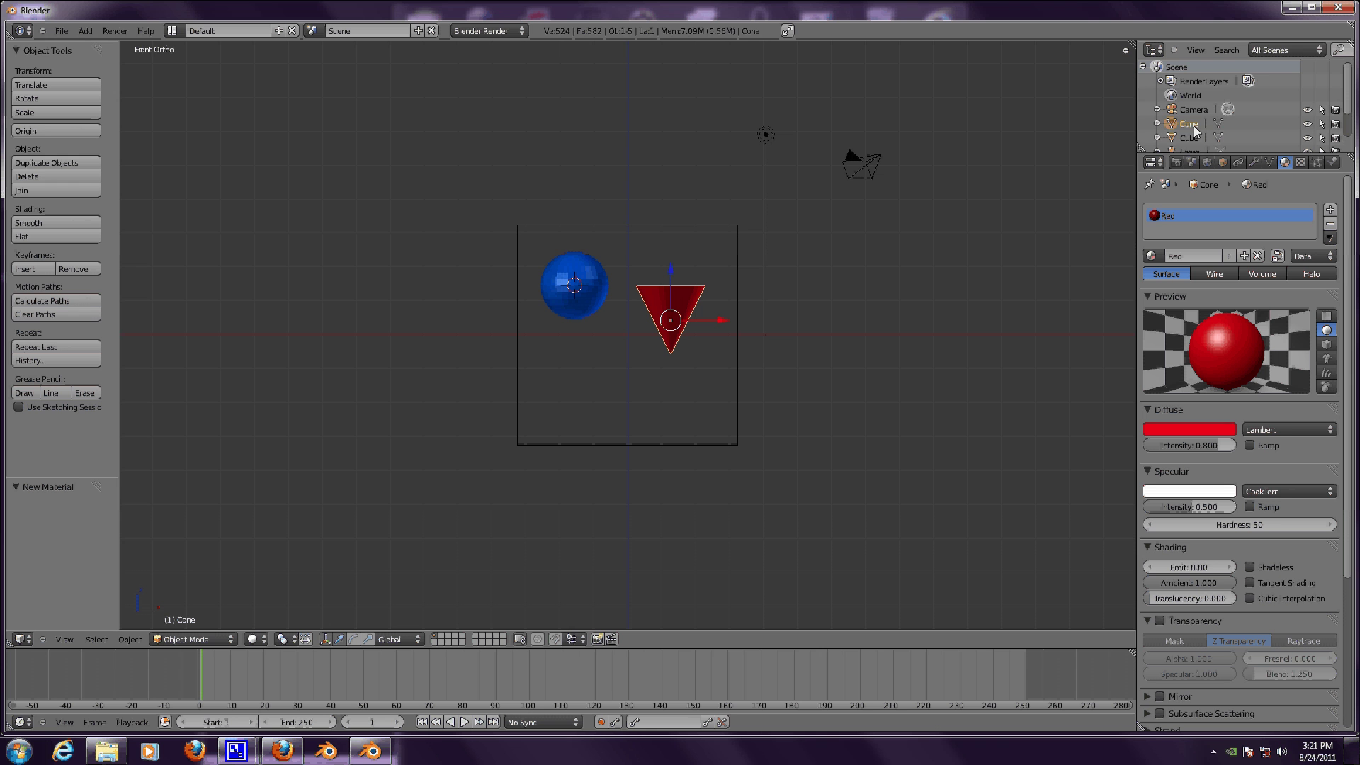
- Rename the cone object to FluidRed in the Outliner
double_click(1192, 125)
type("FluidRed")
key("Return")
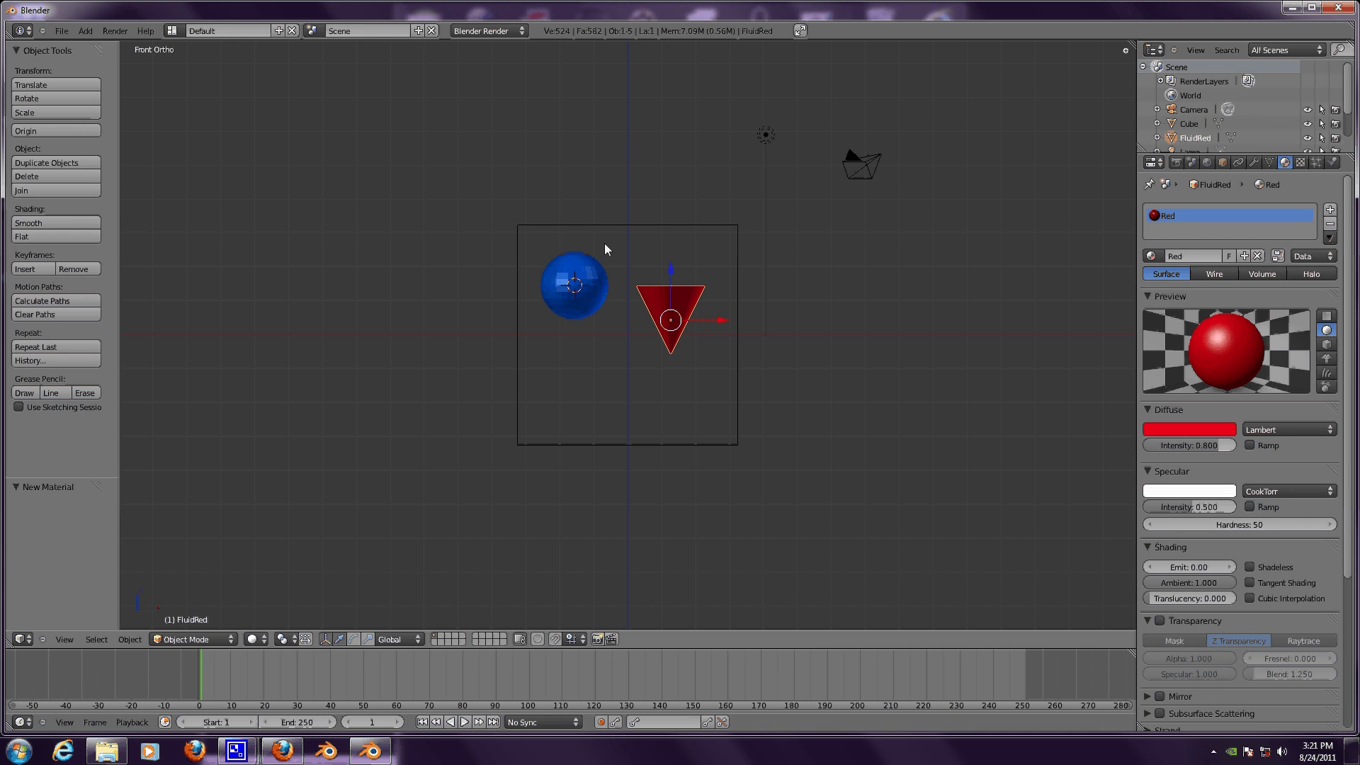
- Rename the sphere object to FluidBlue in the Outliner
right_click(599, 266)
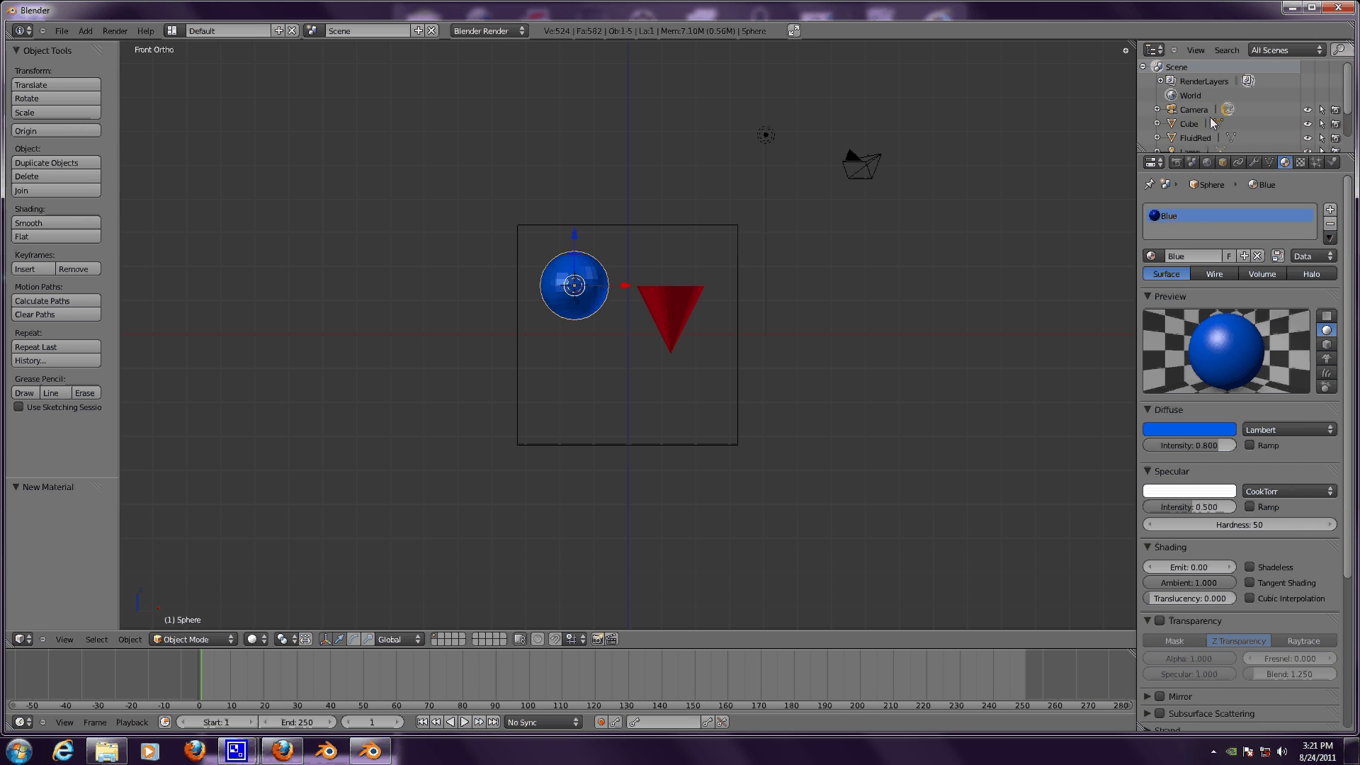
scroll(1212, 122, "down", 2)
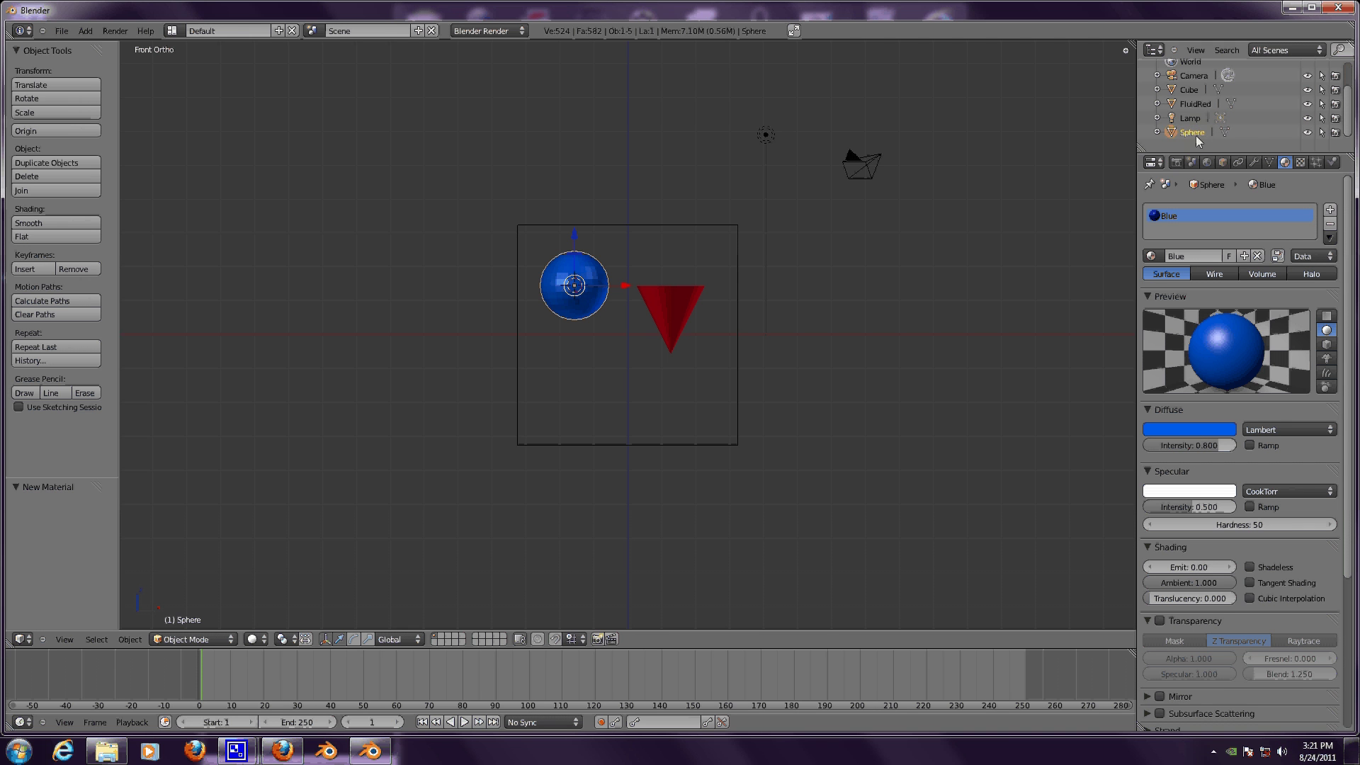
double_click(1196, 135)
key("Return")
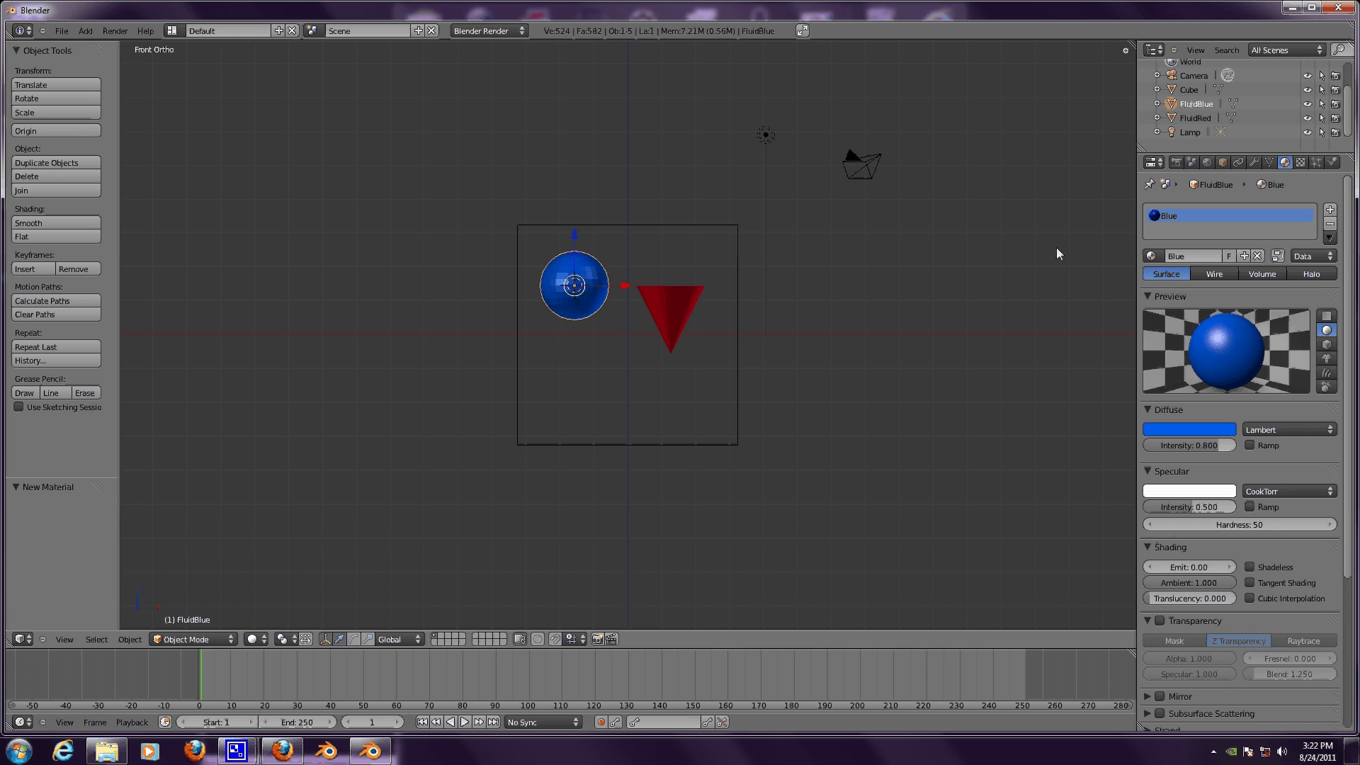
- Select the enclosing cube and rename it DomainBlue in the Outliner
right_click(695, 445)
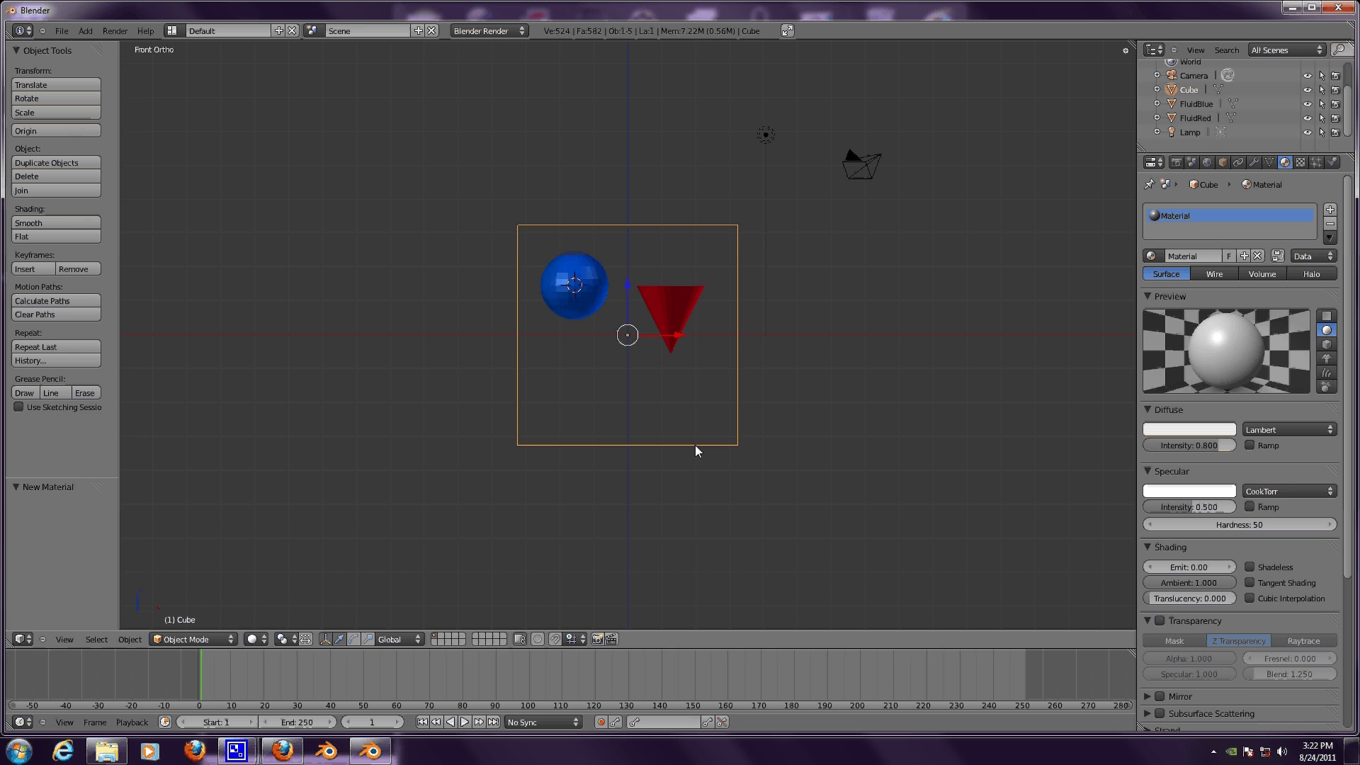
double_click(1197, 91)
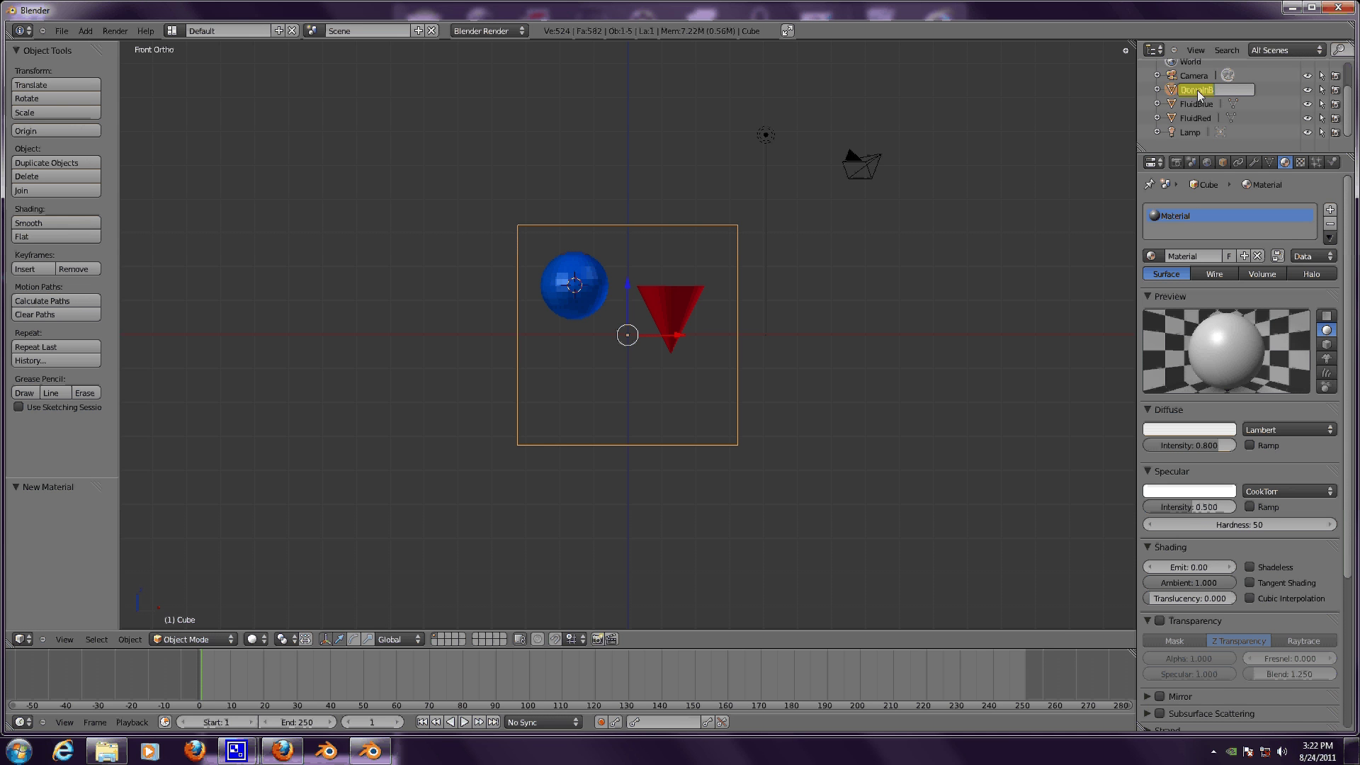
key("Return")
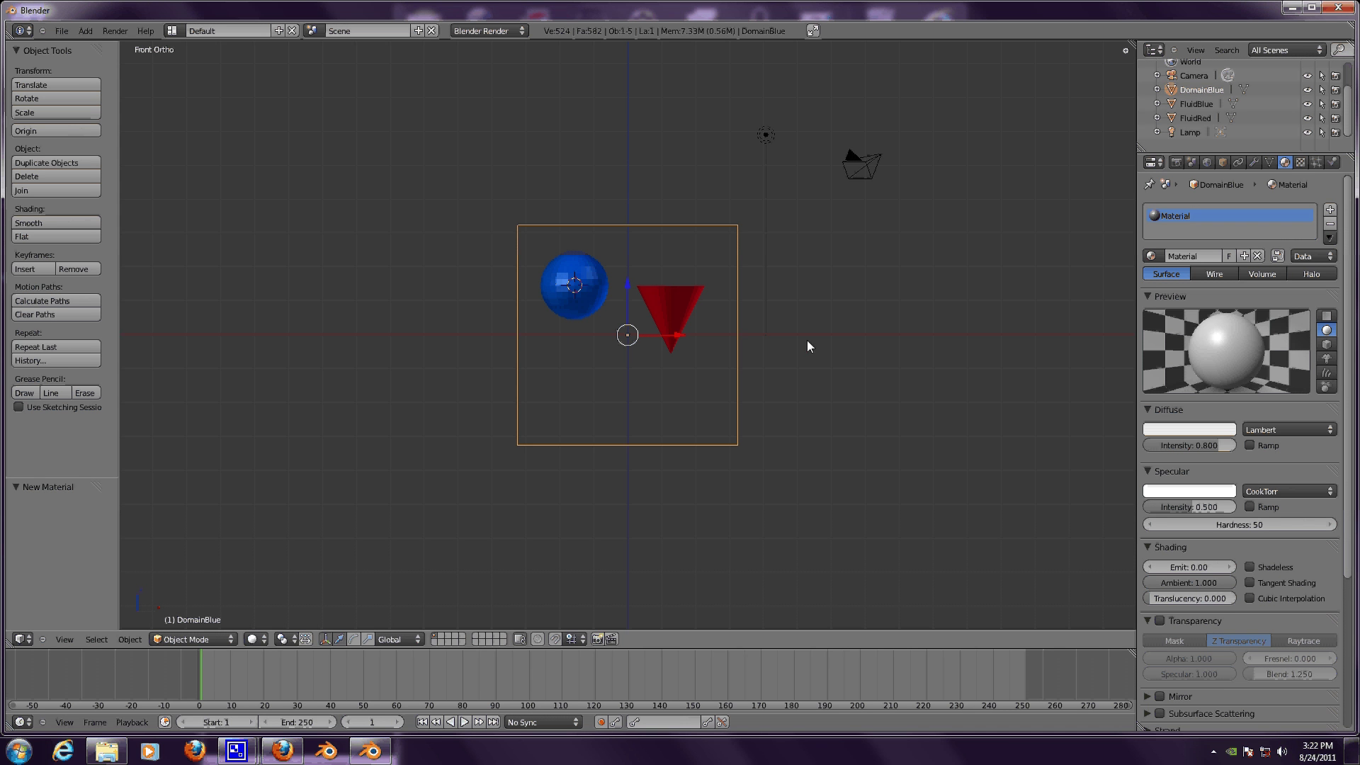
- Duplicate the domain cube in place and rename the copy DomainRed
key("shift+d")
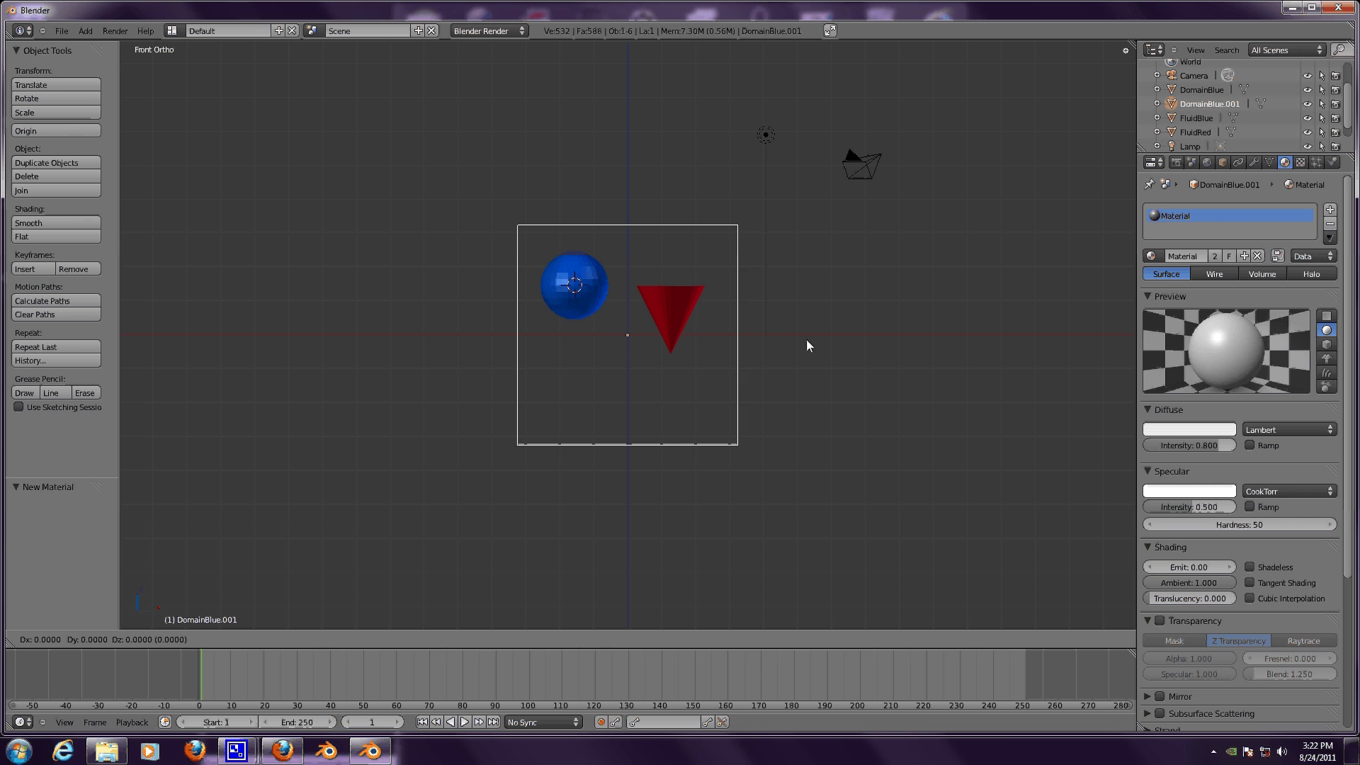
right_click(941, 347)
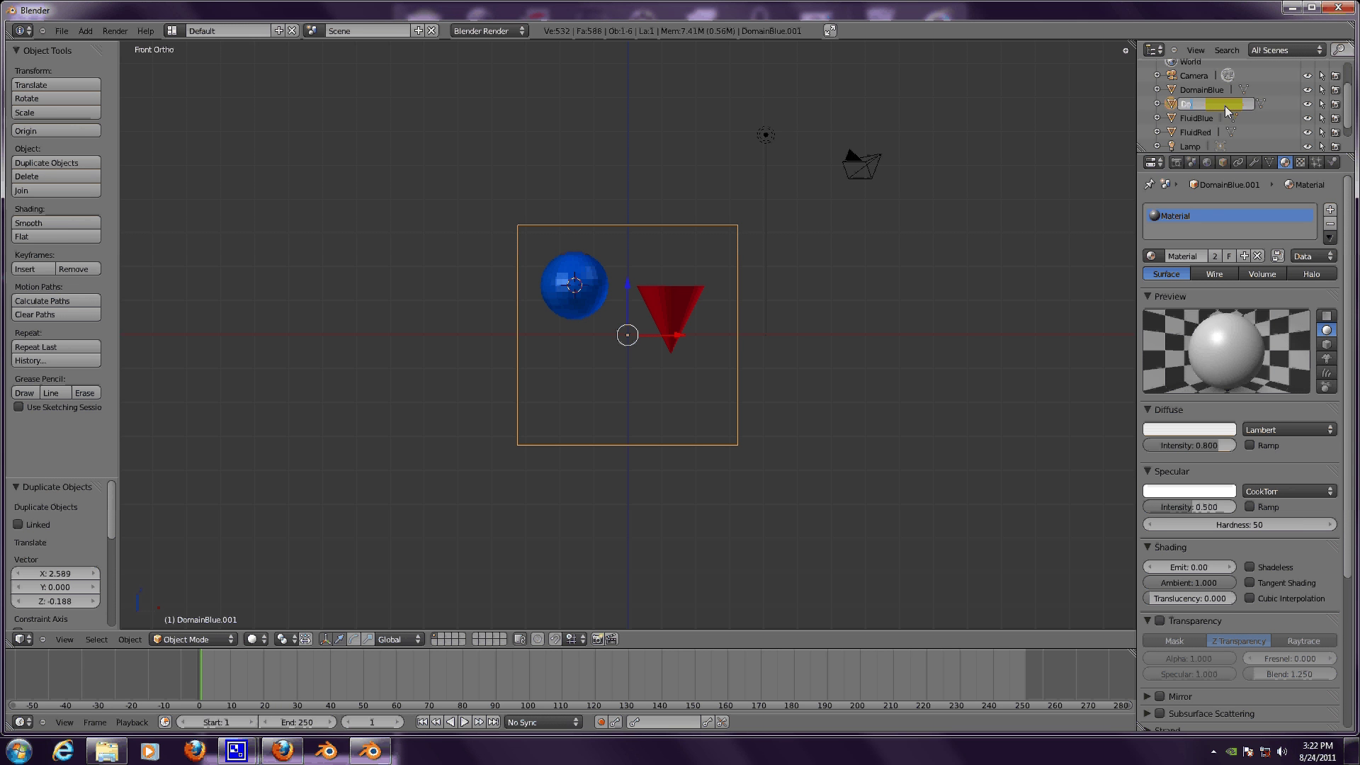
type("mainRed")
key("Return")
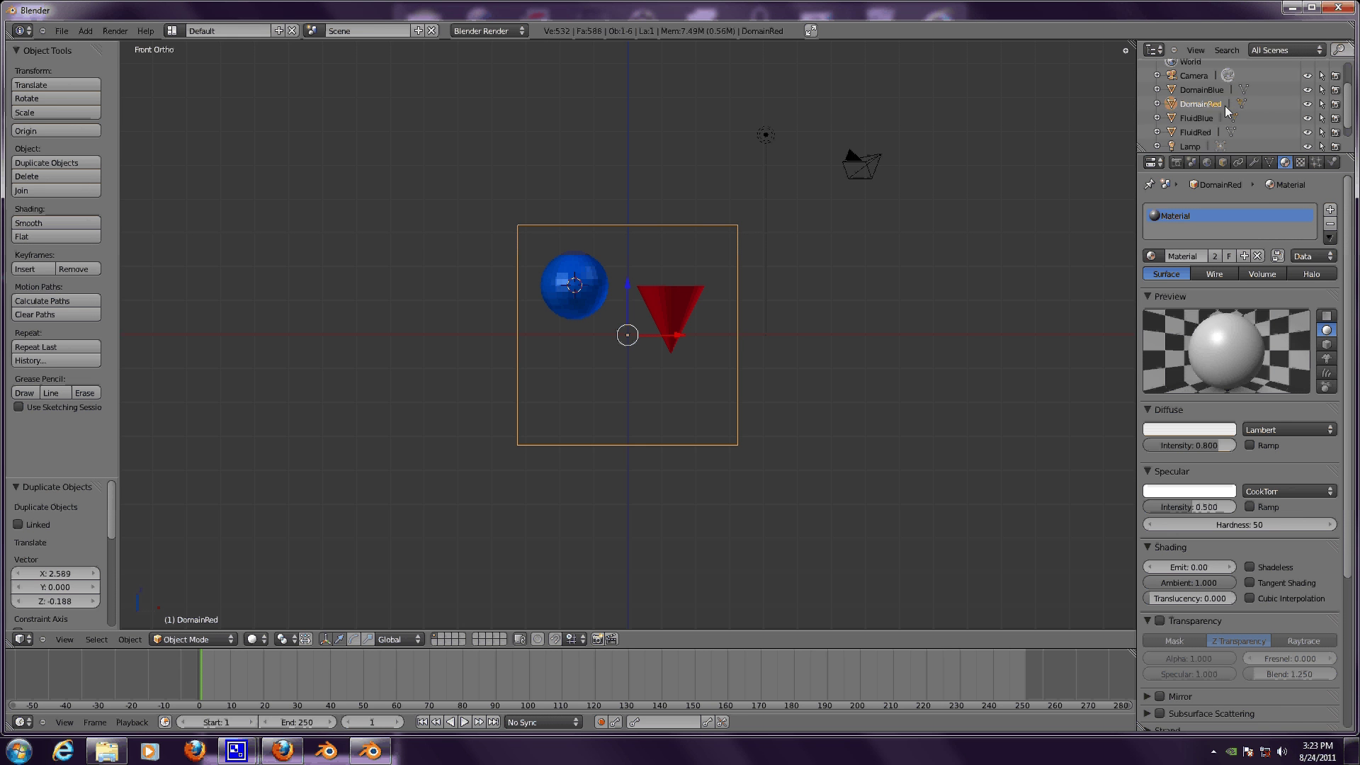
right_click(588, 313)
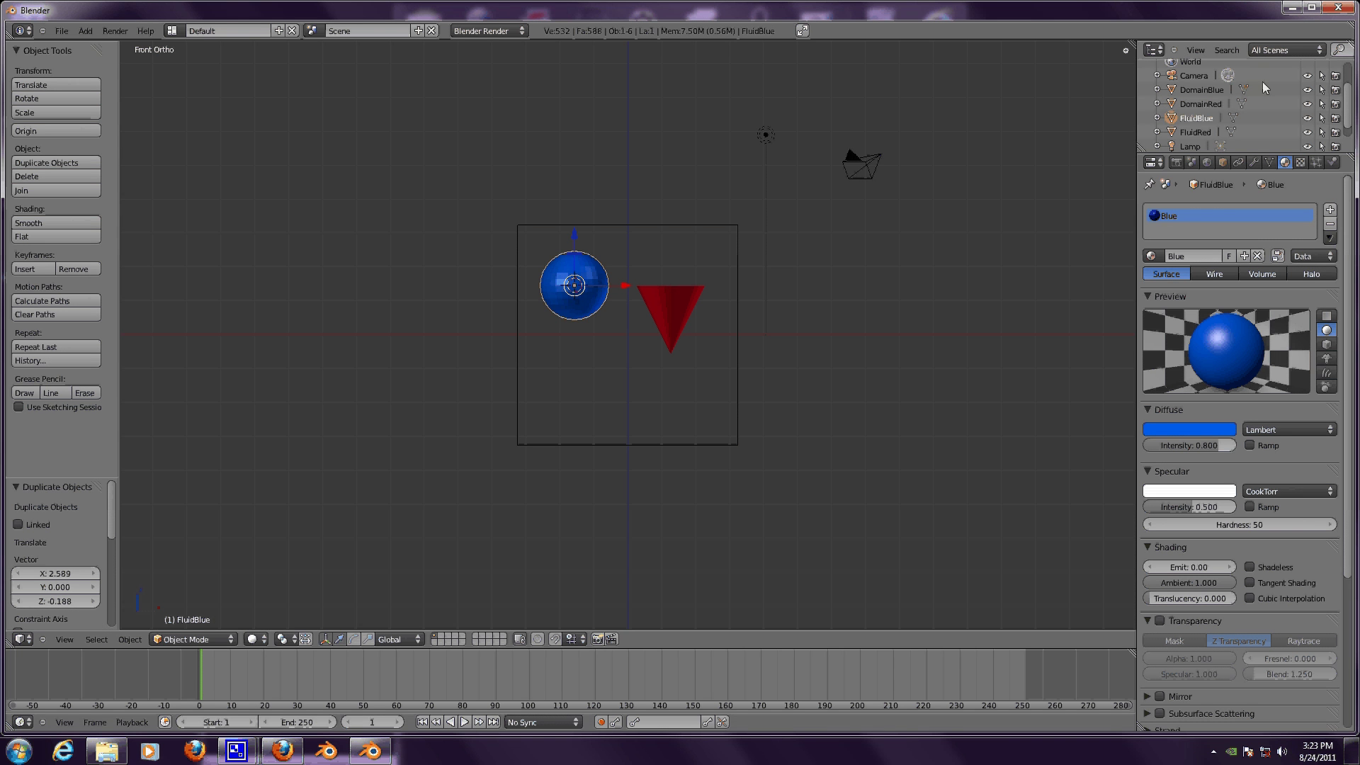
- Select DomainBlue behind DomainRed and enable Fluid physics with type Domain
left_click(1333, 162)
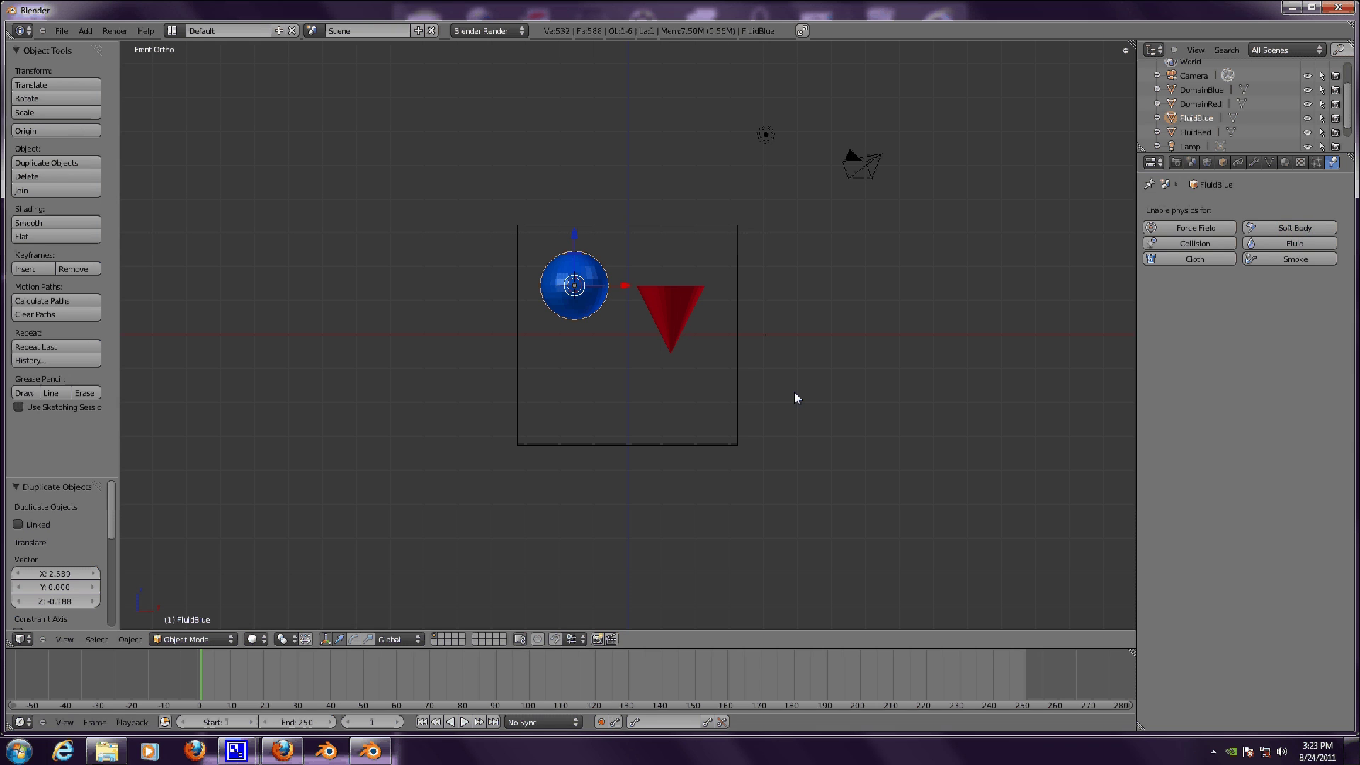
right_click(643, 444)
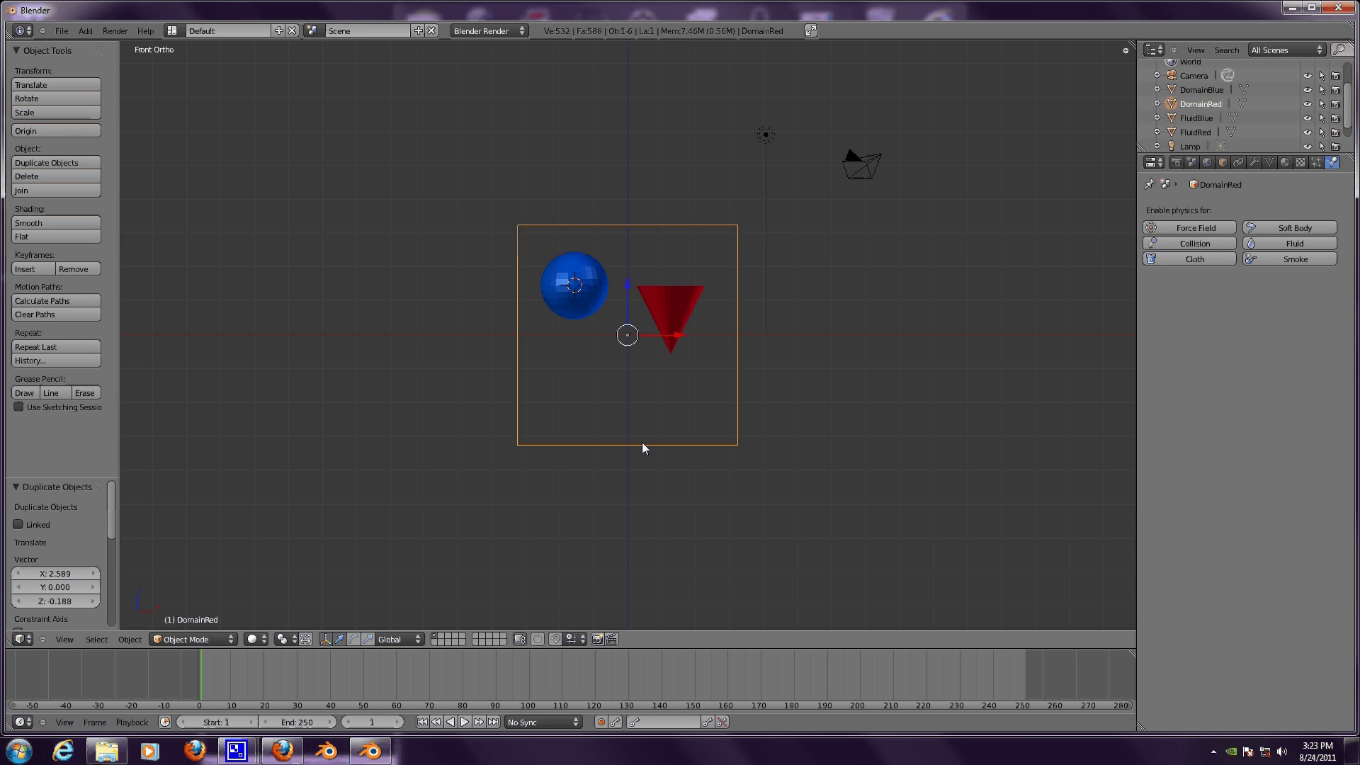
right_click(641, 444)
left_click(1313, 244)
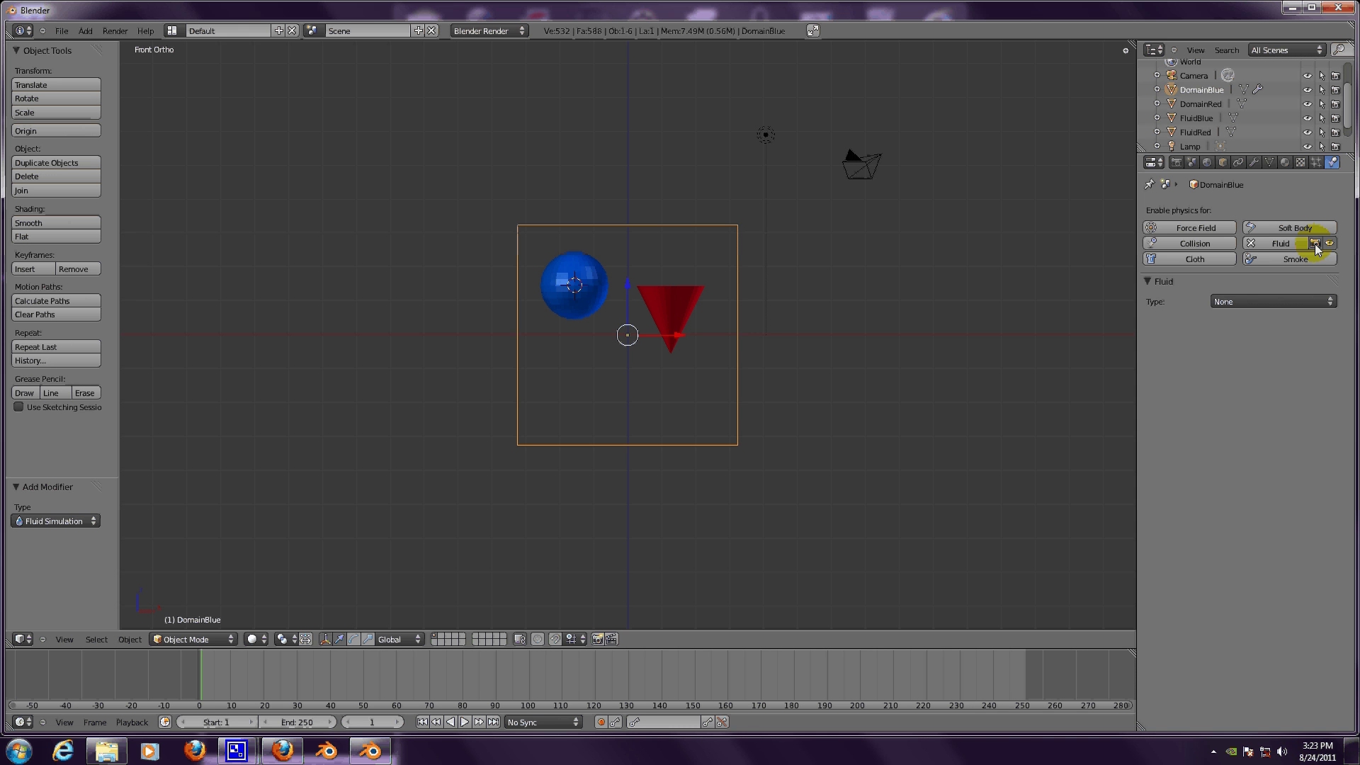
left_click(1265, 302)
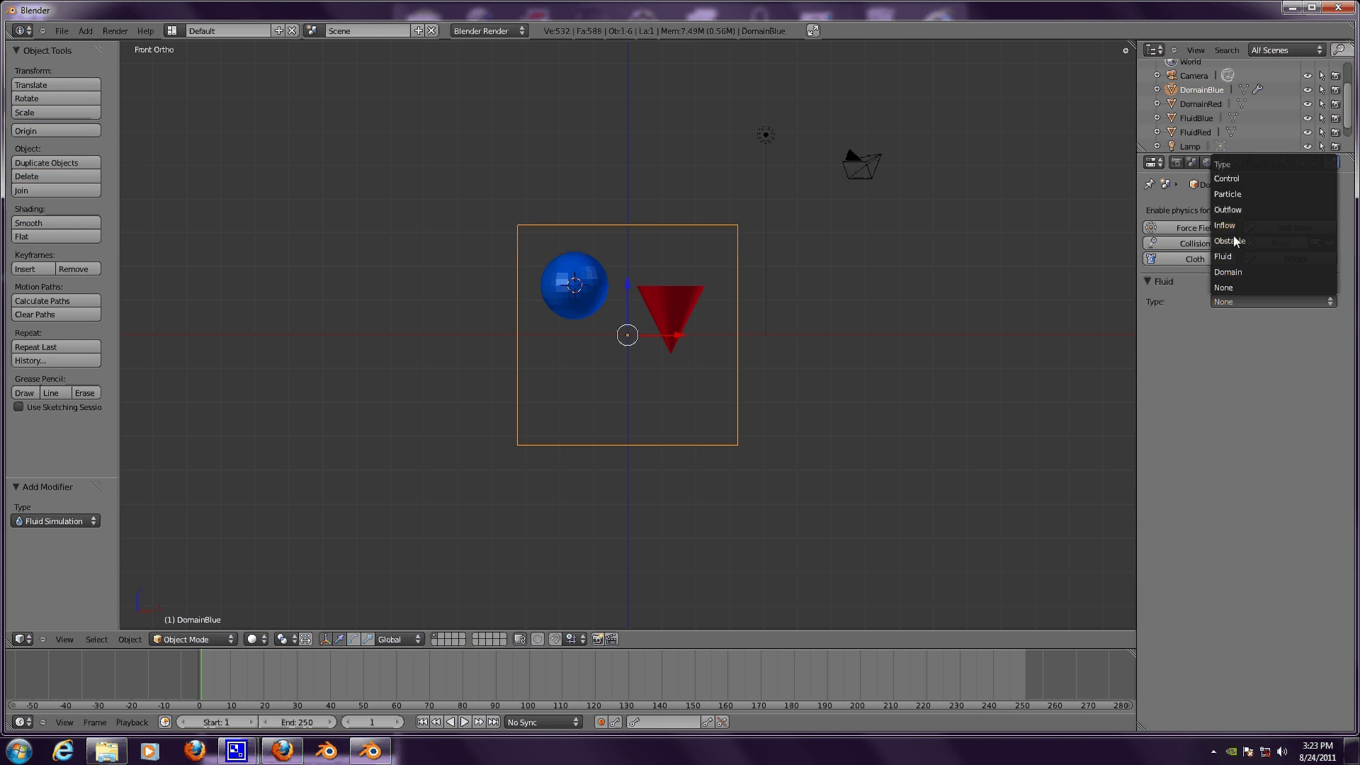
left_click(1243, 271)
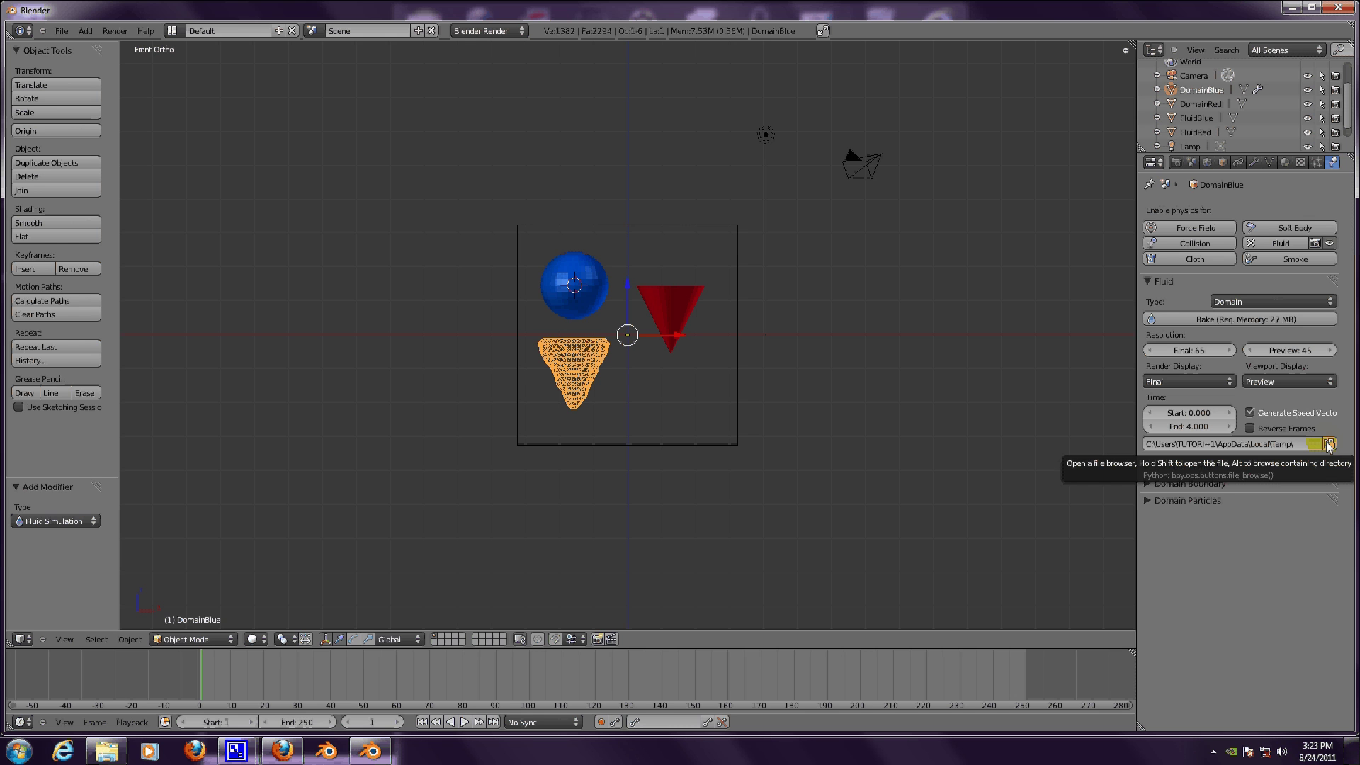
- In the Save As browser, create and open a MultiFluidDomainTut folder on the Desktop
key("ctrl+shift+s")
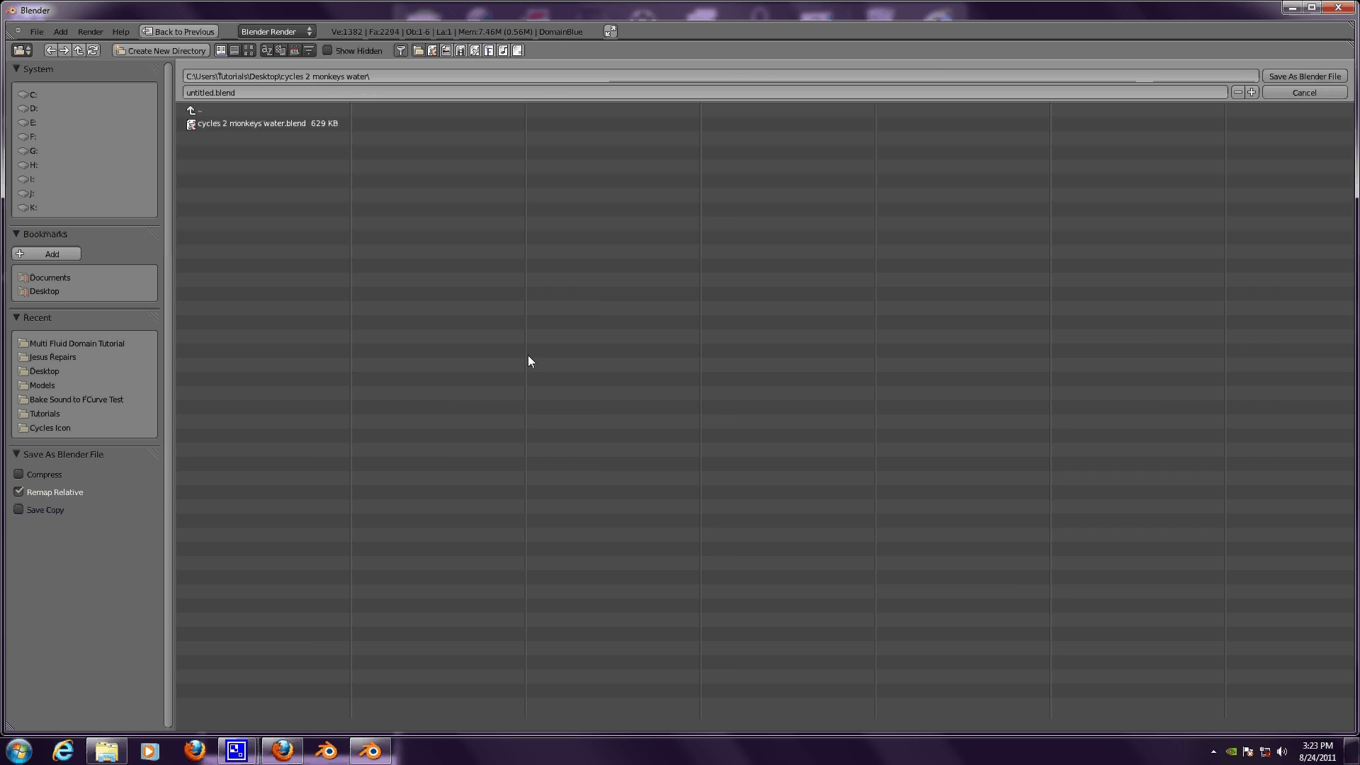
left_click(52, 295)
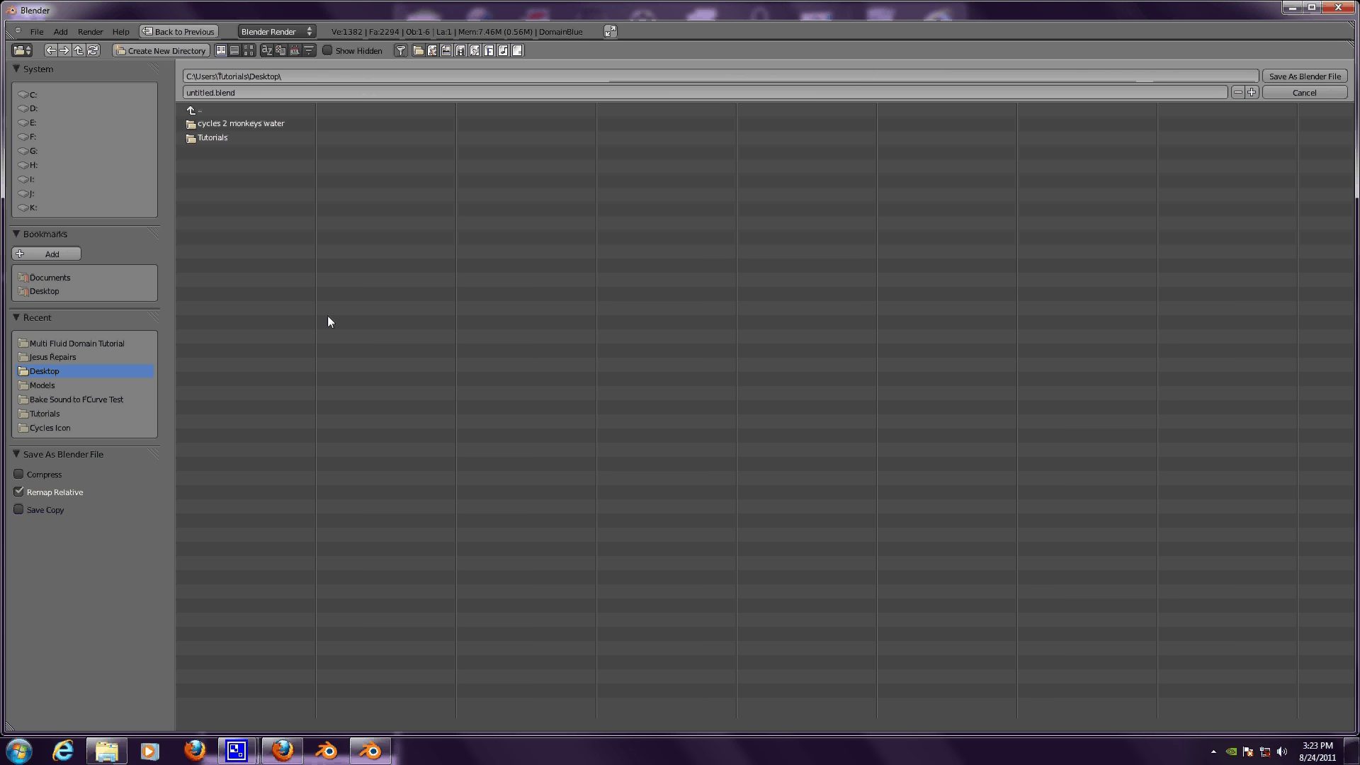
left_click(159, 52)
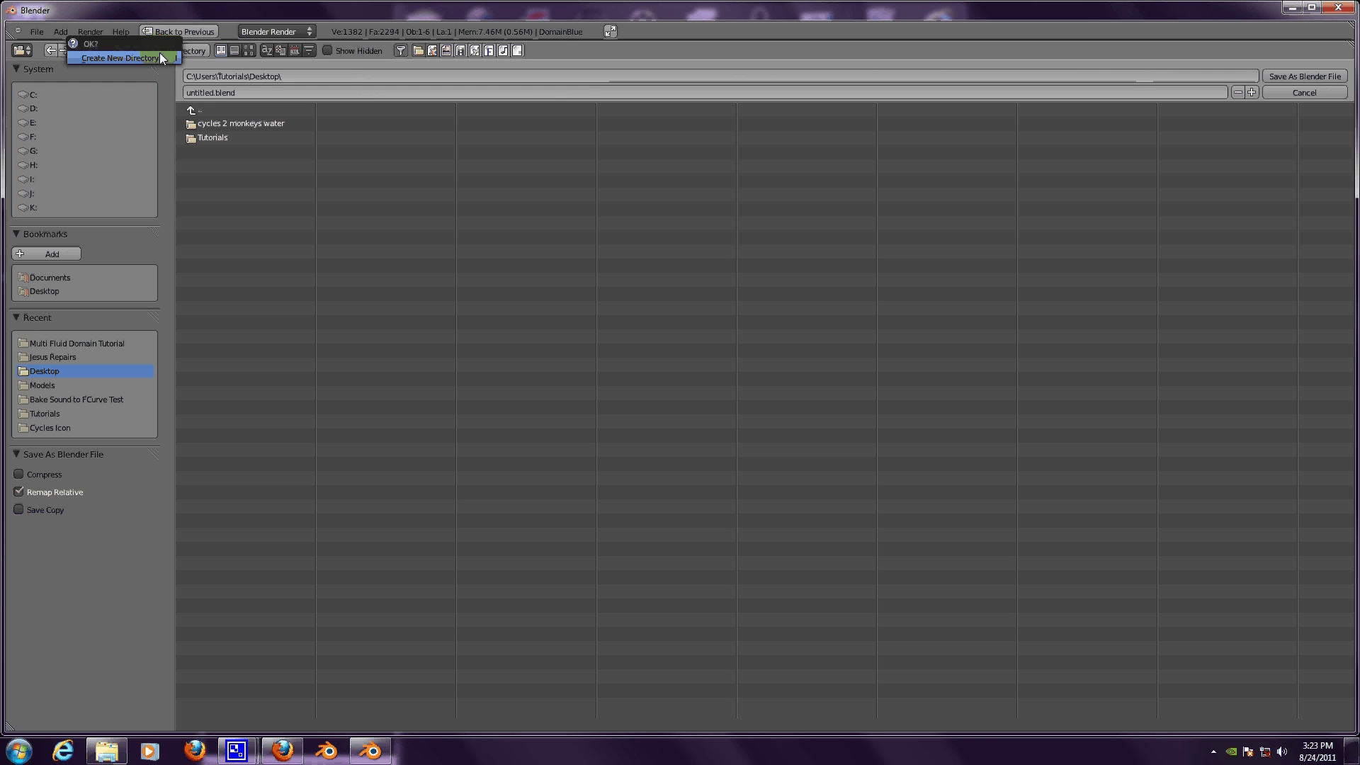
left_click(146, 59)
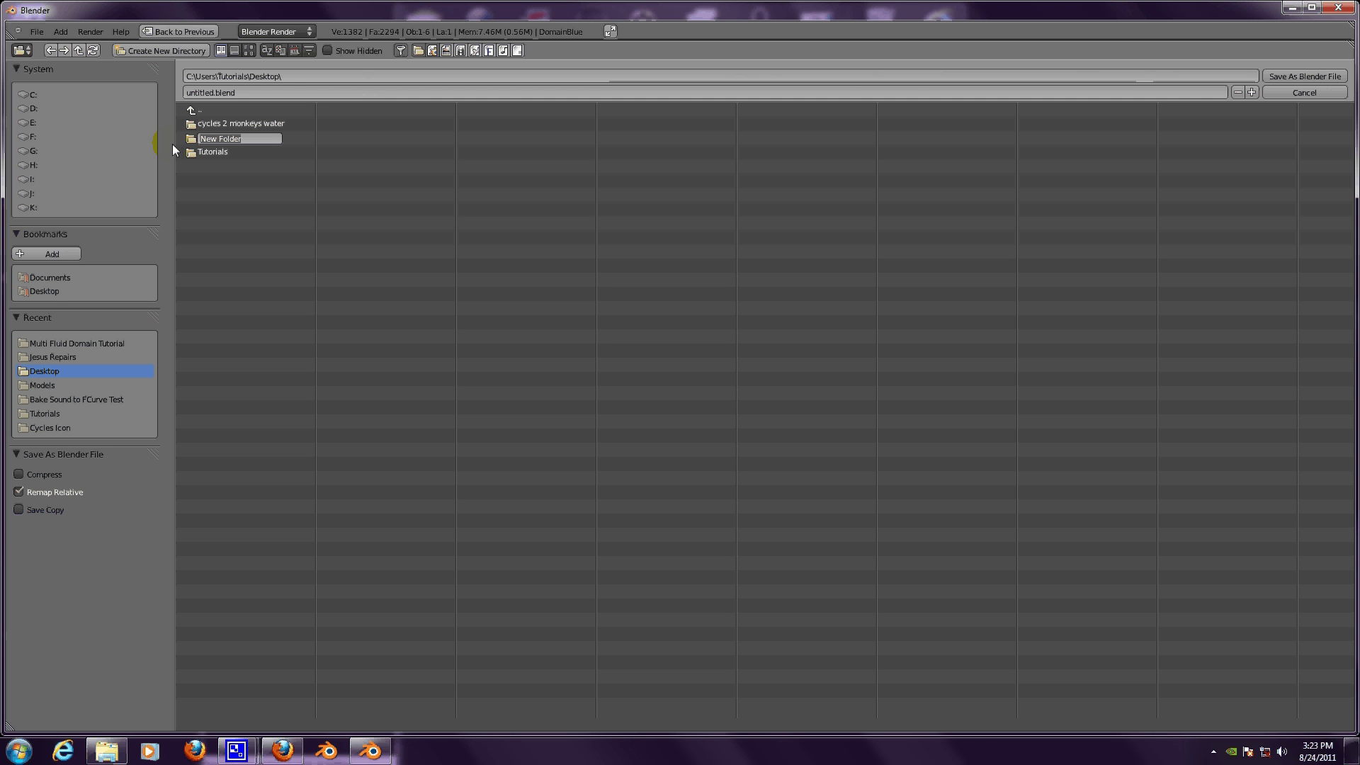
type("M")
type("ultiFluidDomainTut")
key("Return")
left_click(272, 137)
- Save the scene there as MultiFluidDomainTut001.blend
left_click(287, 93)
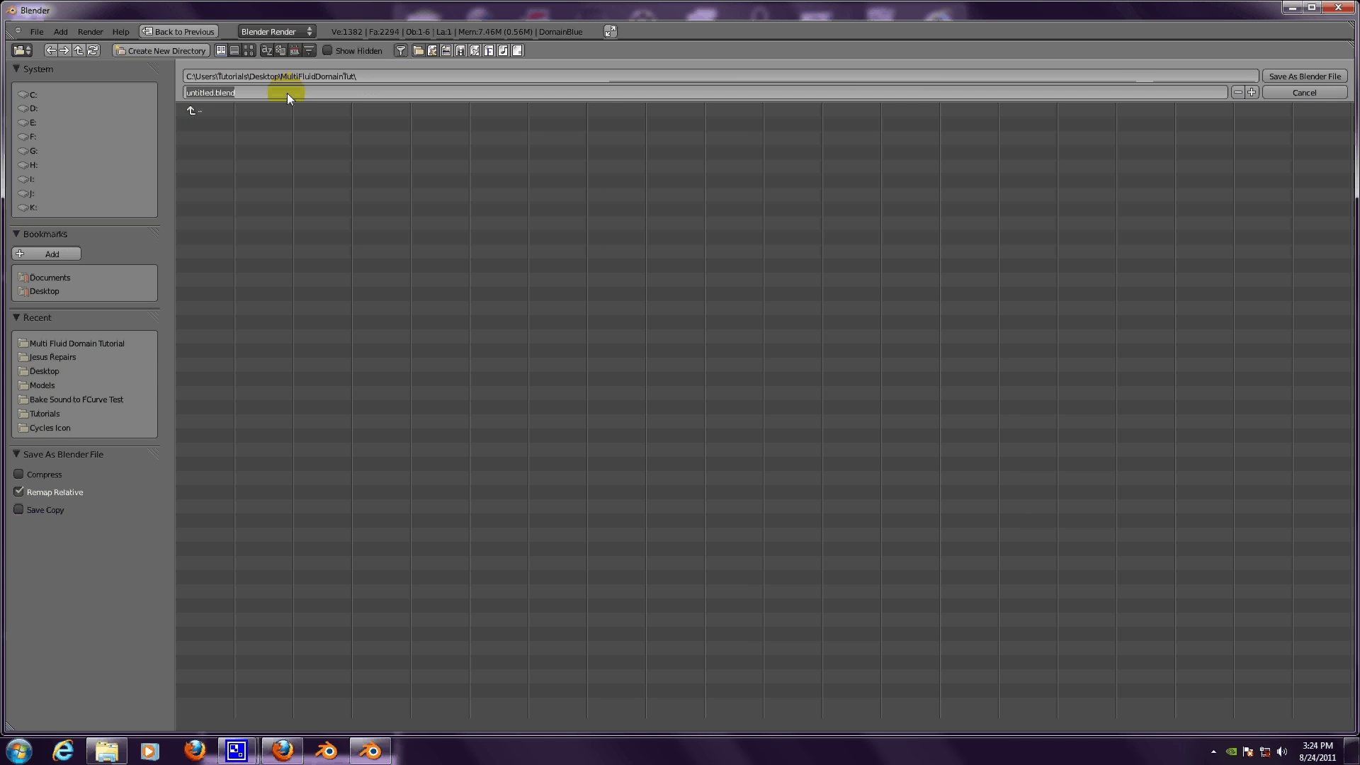
type("MultiFluidDomainTut")
key("Return")
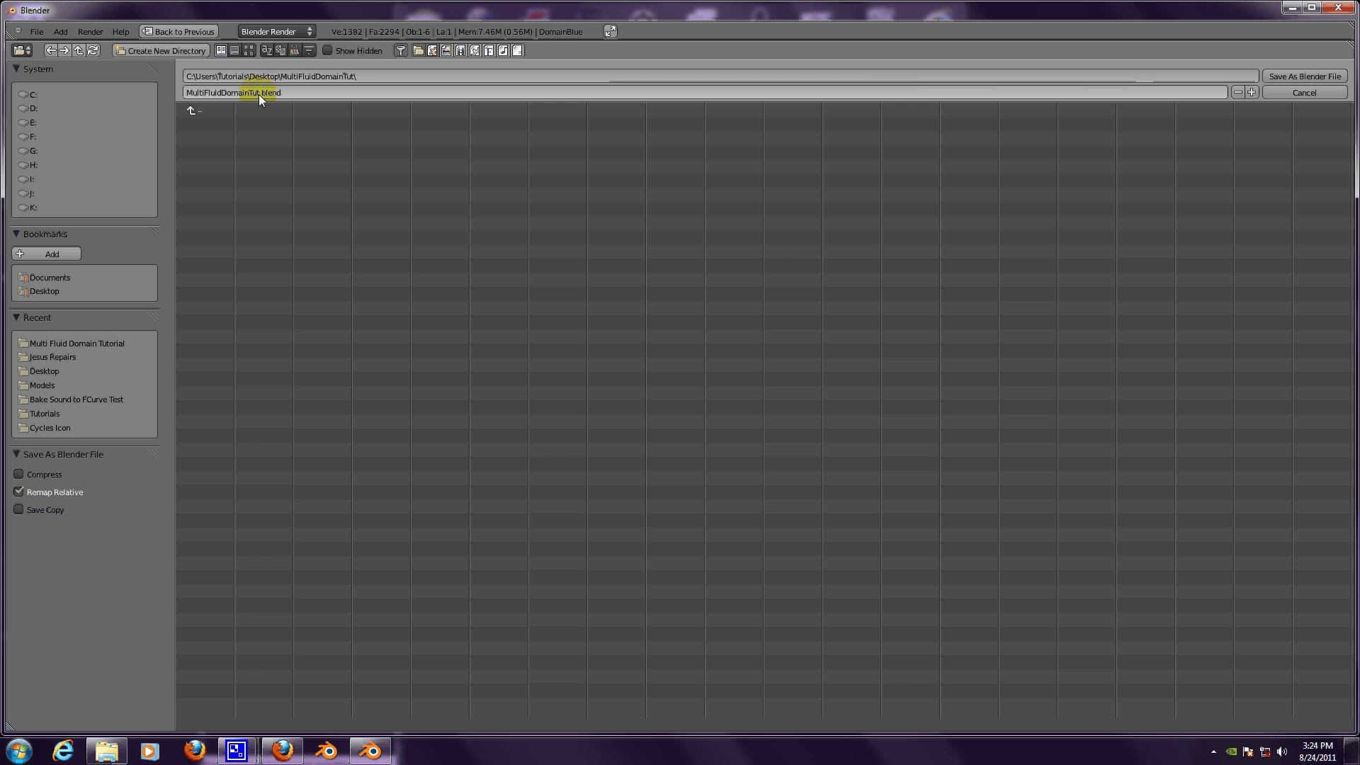
left_click(258, 95)
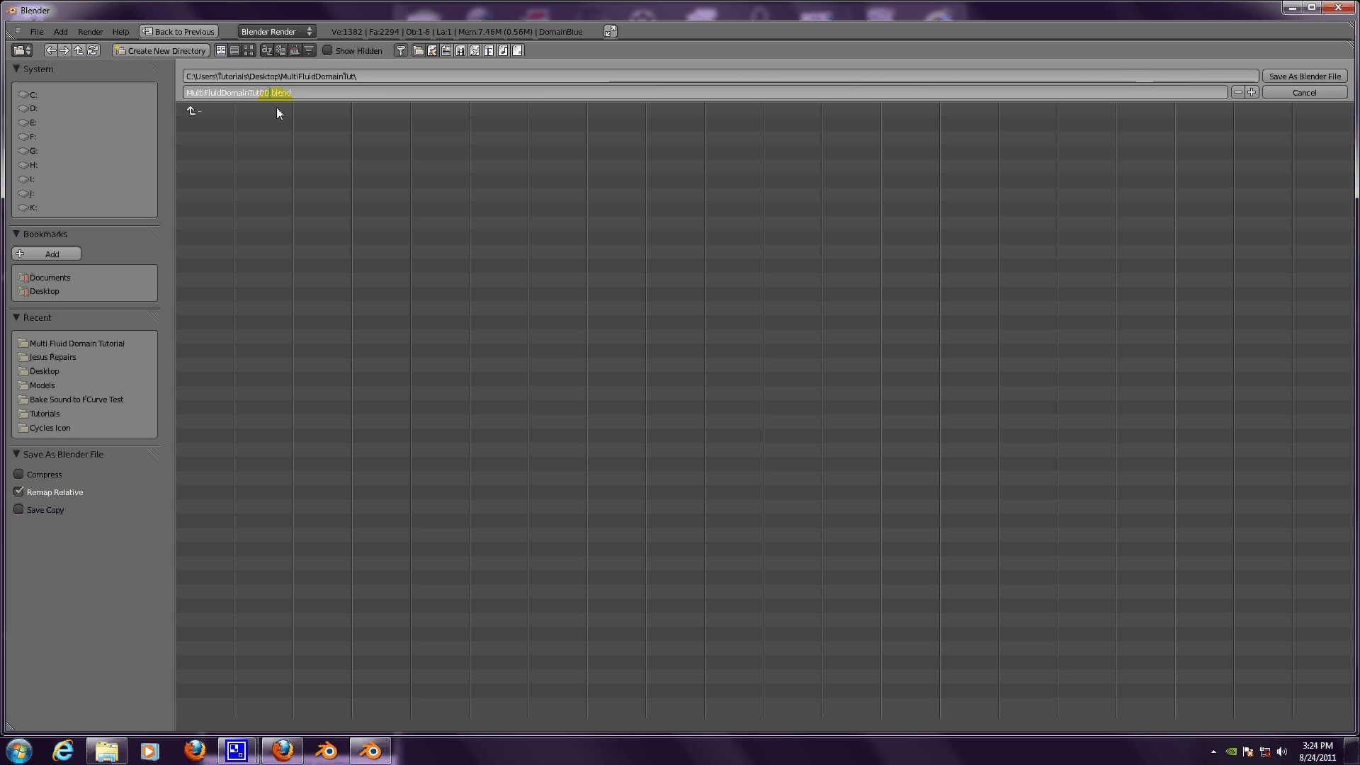
type("001")
key("Return")
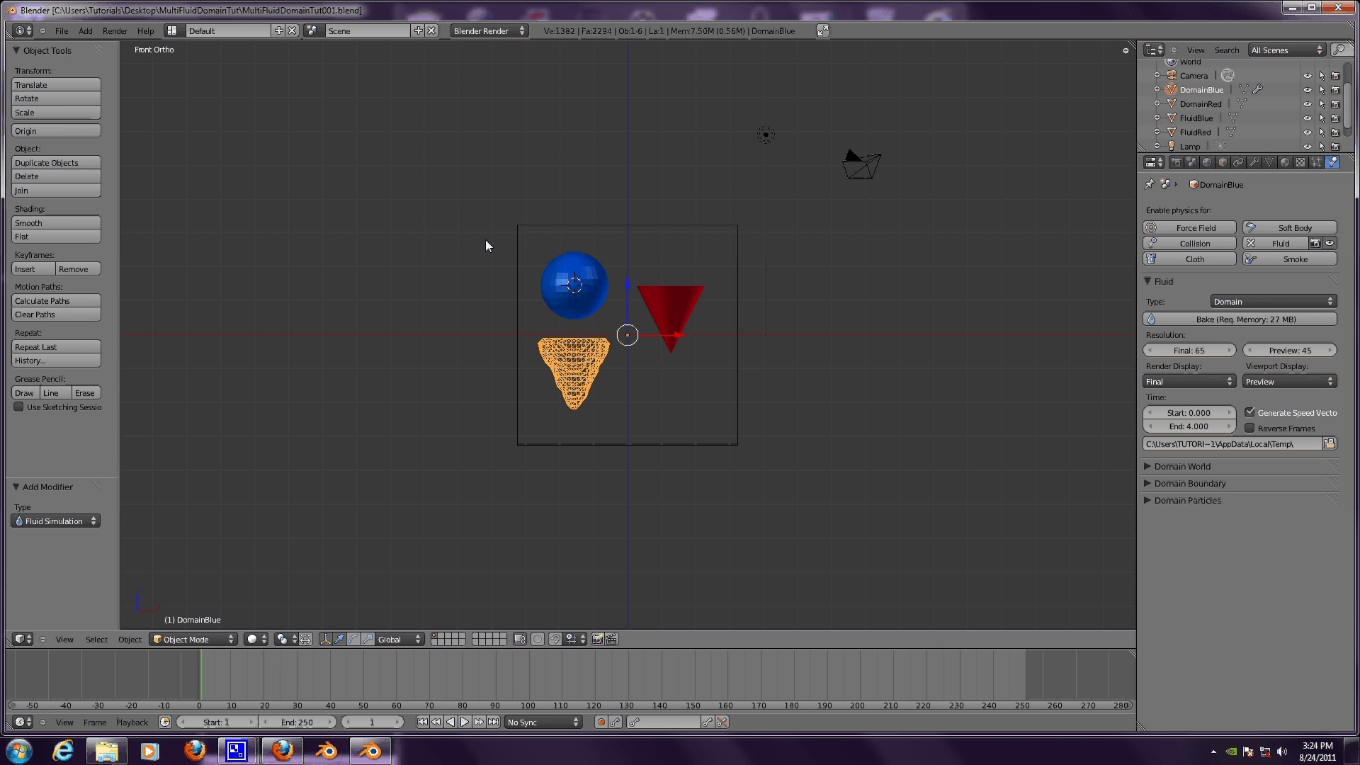
- Make the FluidBlue sphere a Fluid-type fluid object, then reselect the DomainBlue domain
right_click(566, 284)
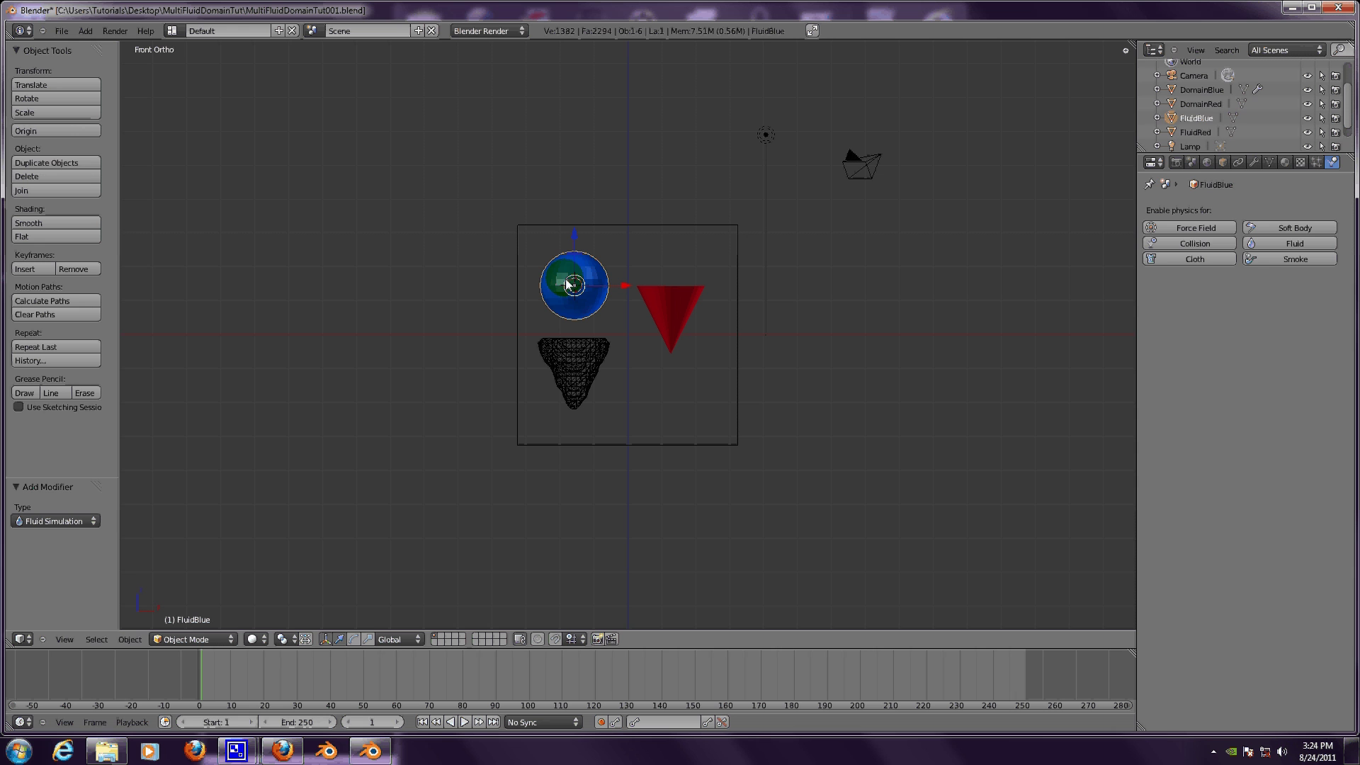
left_click(1251, 242)
left_click(1274, 244)
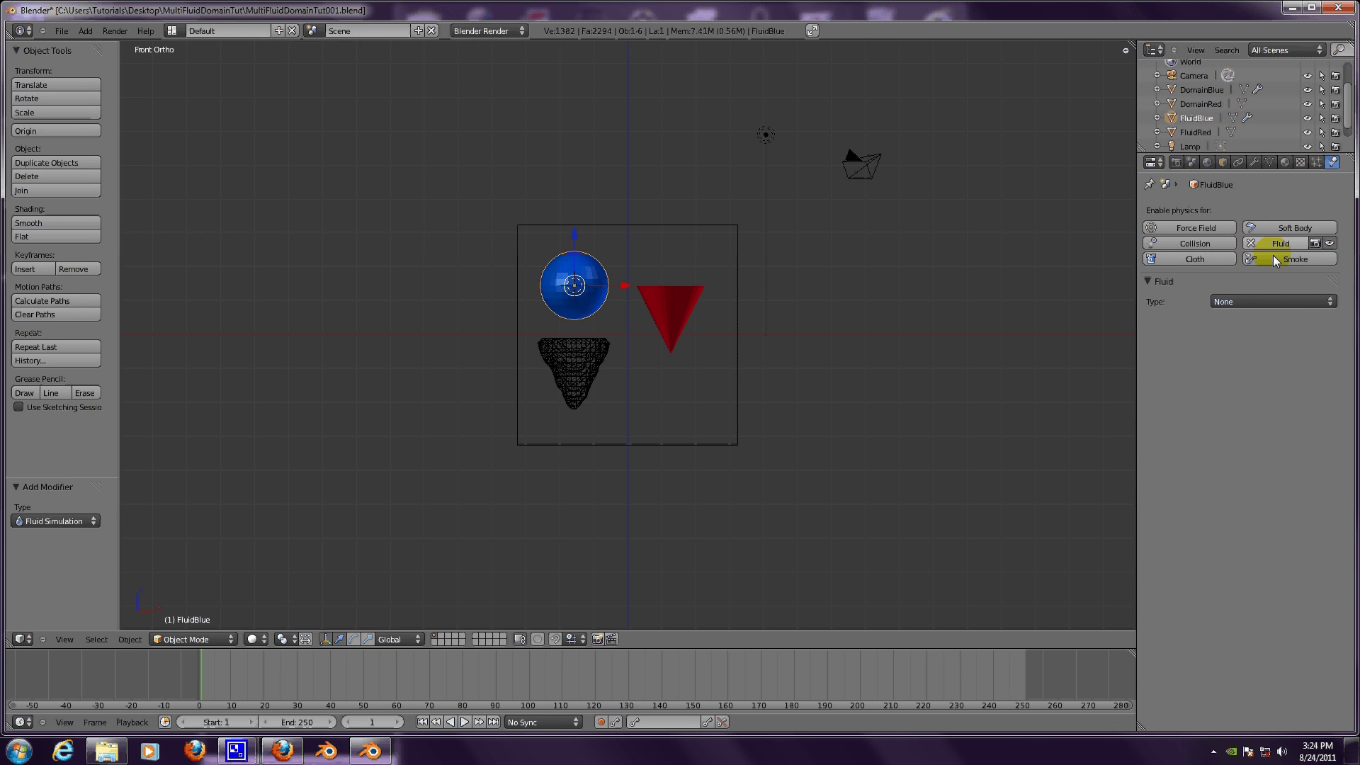
left_click(1267, 300)
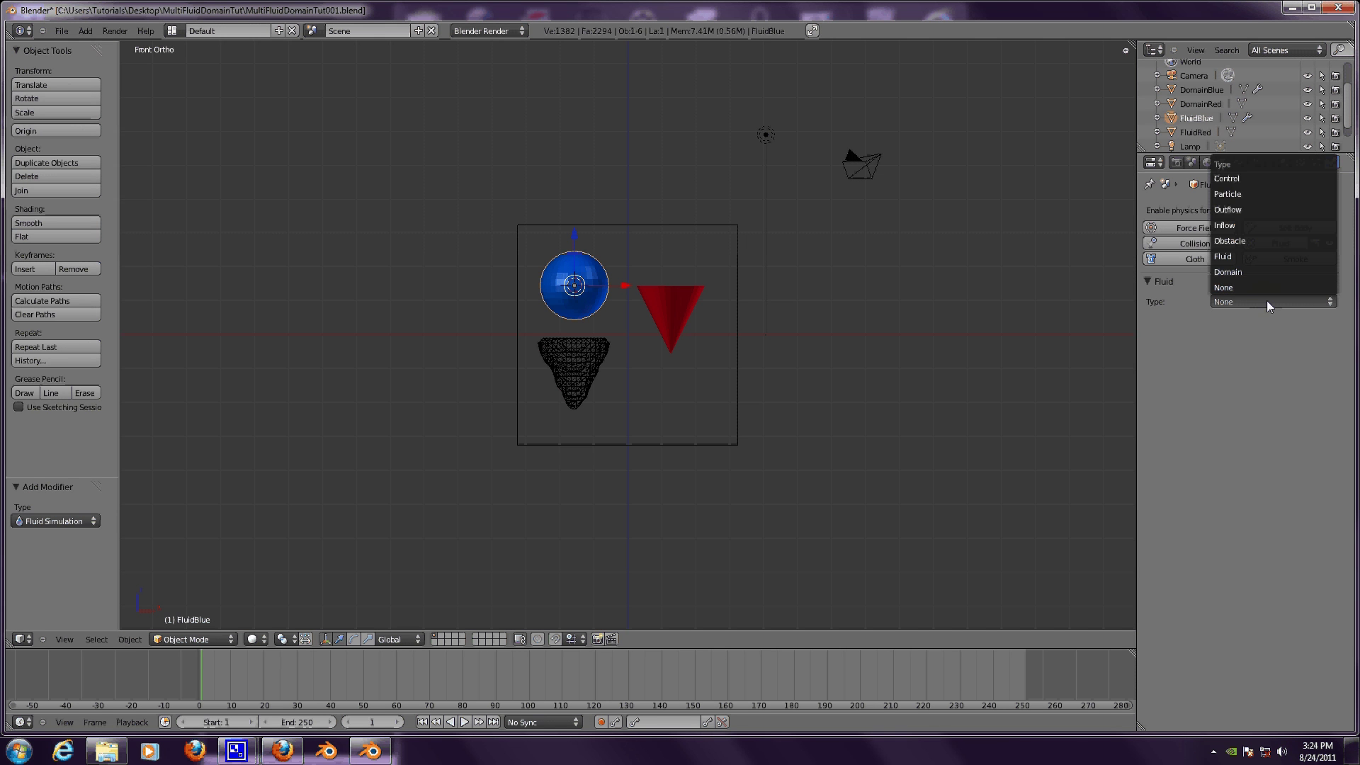
left_click(1260, 250)
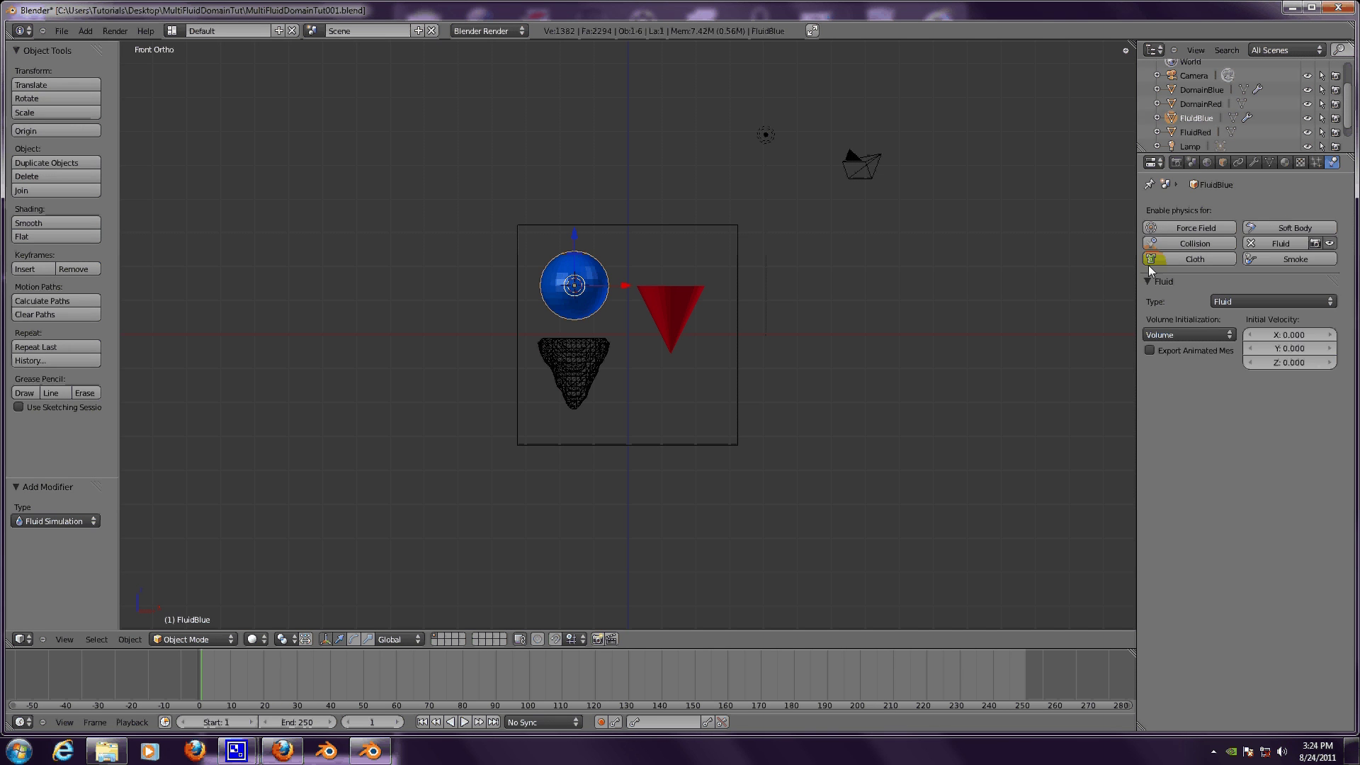
right_click(546, 447)
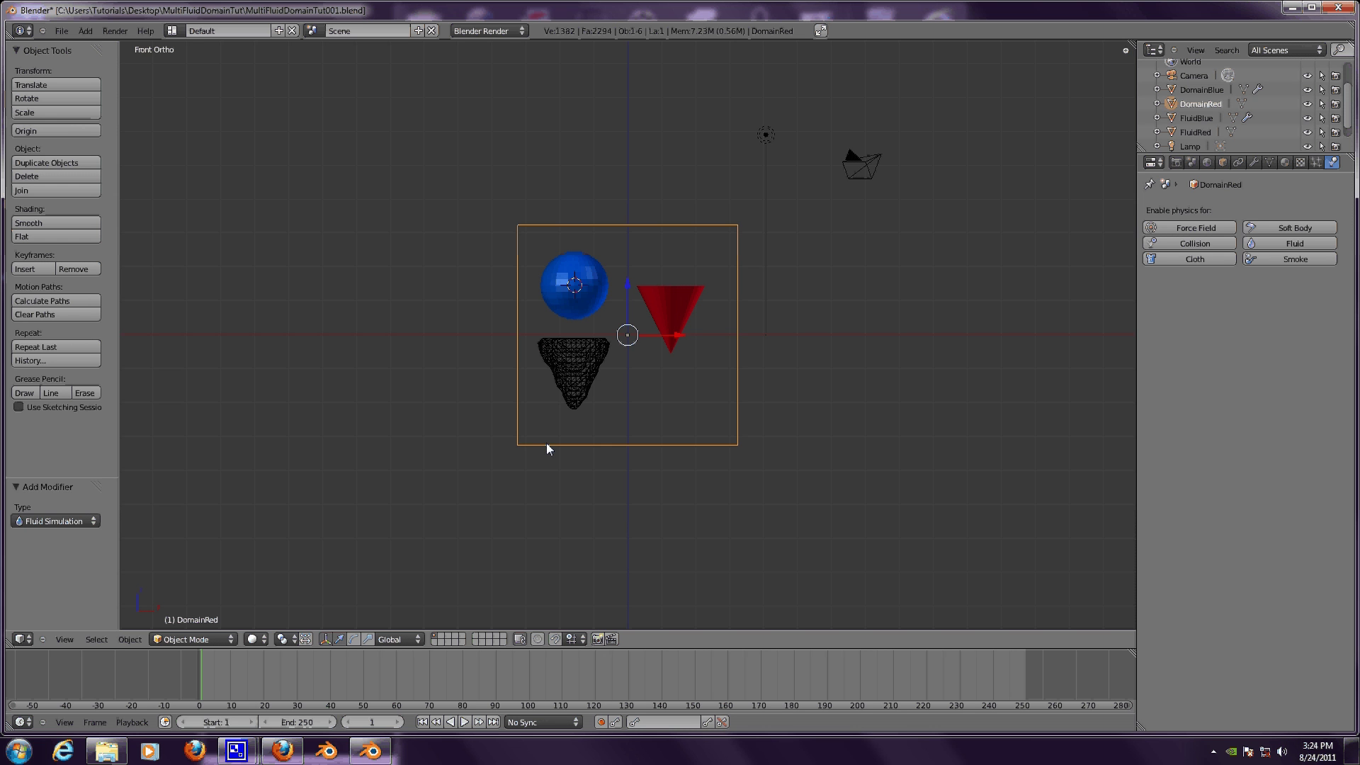
right_click(578, 376)
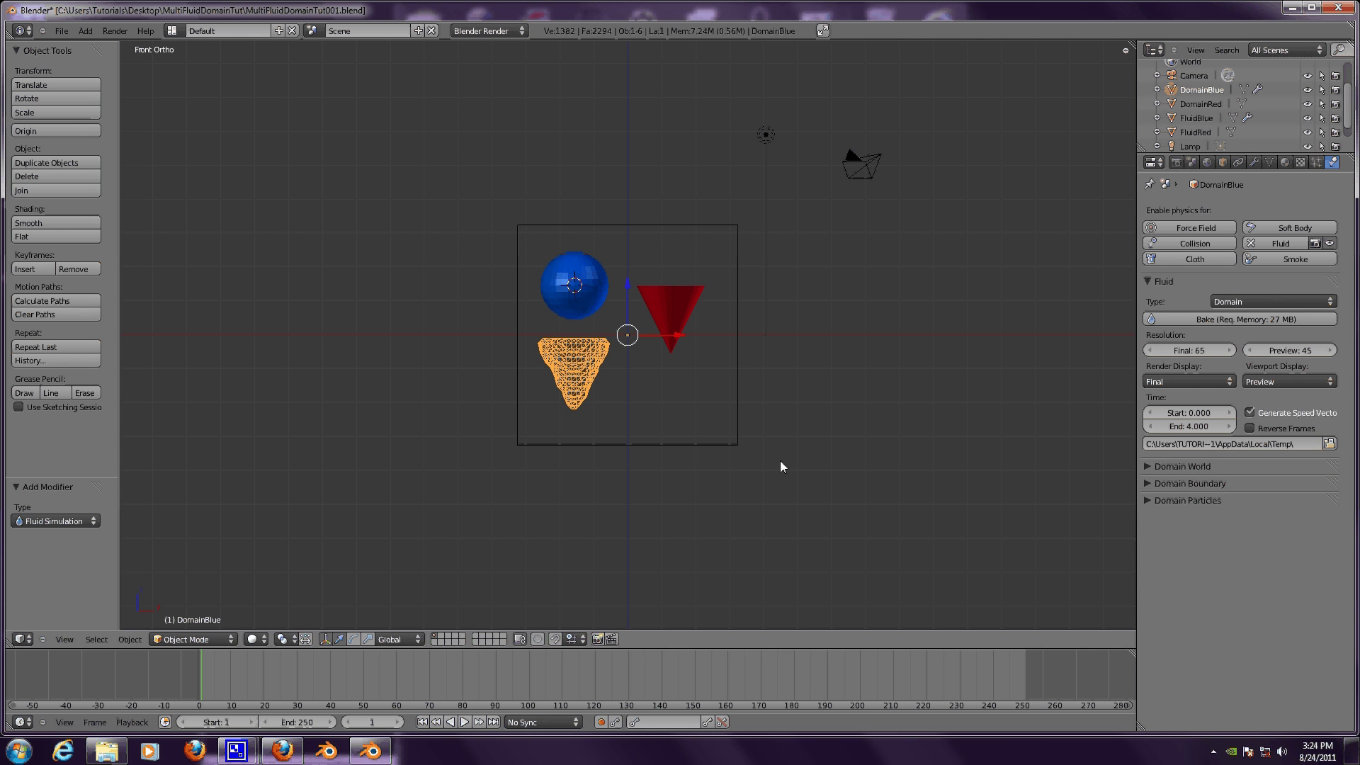
- Browse to the MultiFluidDomainTut project folder for DomainBlue's bake path
left_click(1143, 415)
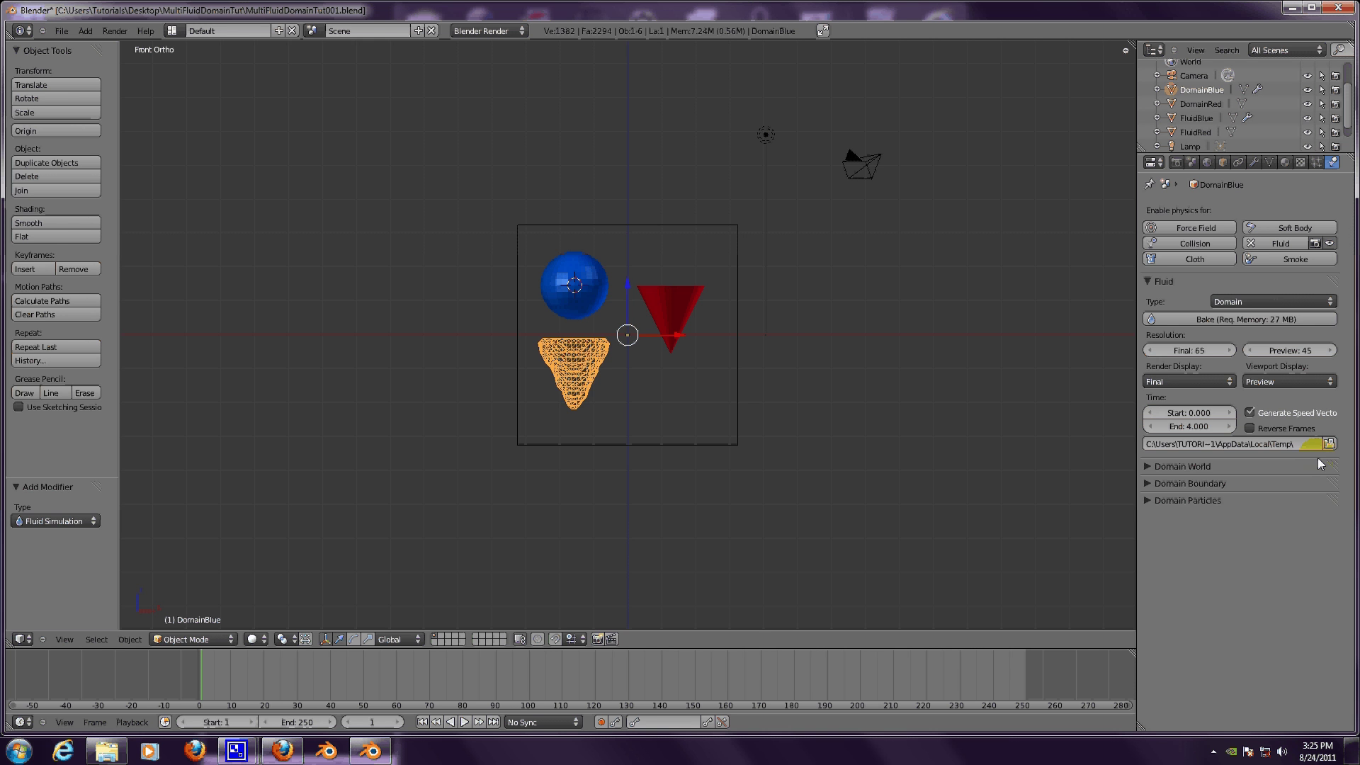
left_click(1329, 444)
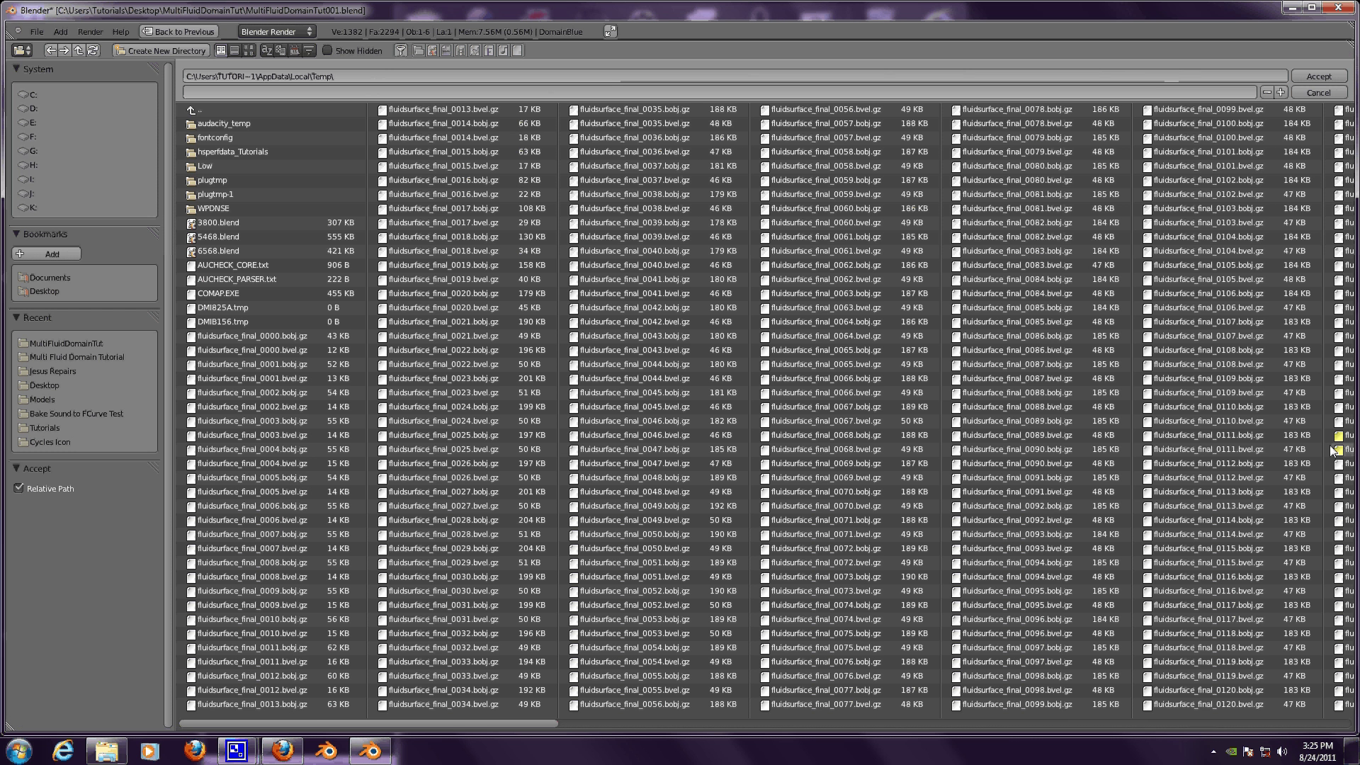
left_click(35, 291)
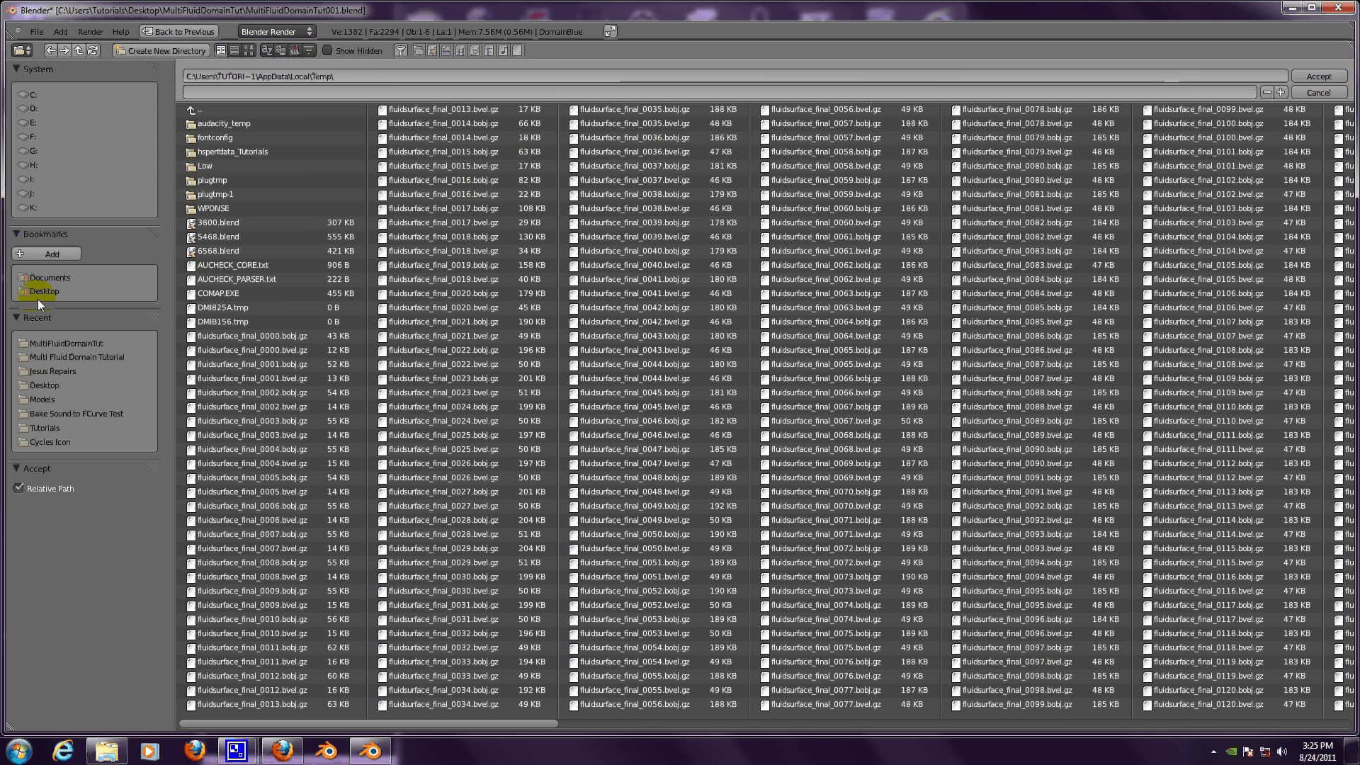
left_click(64, 343)
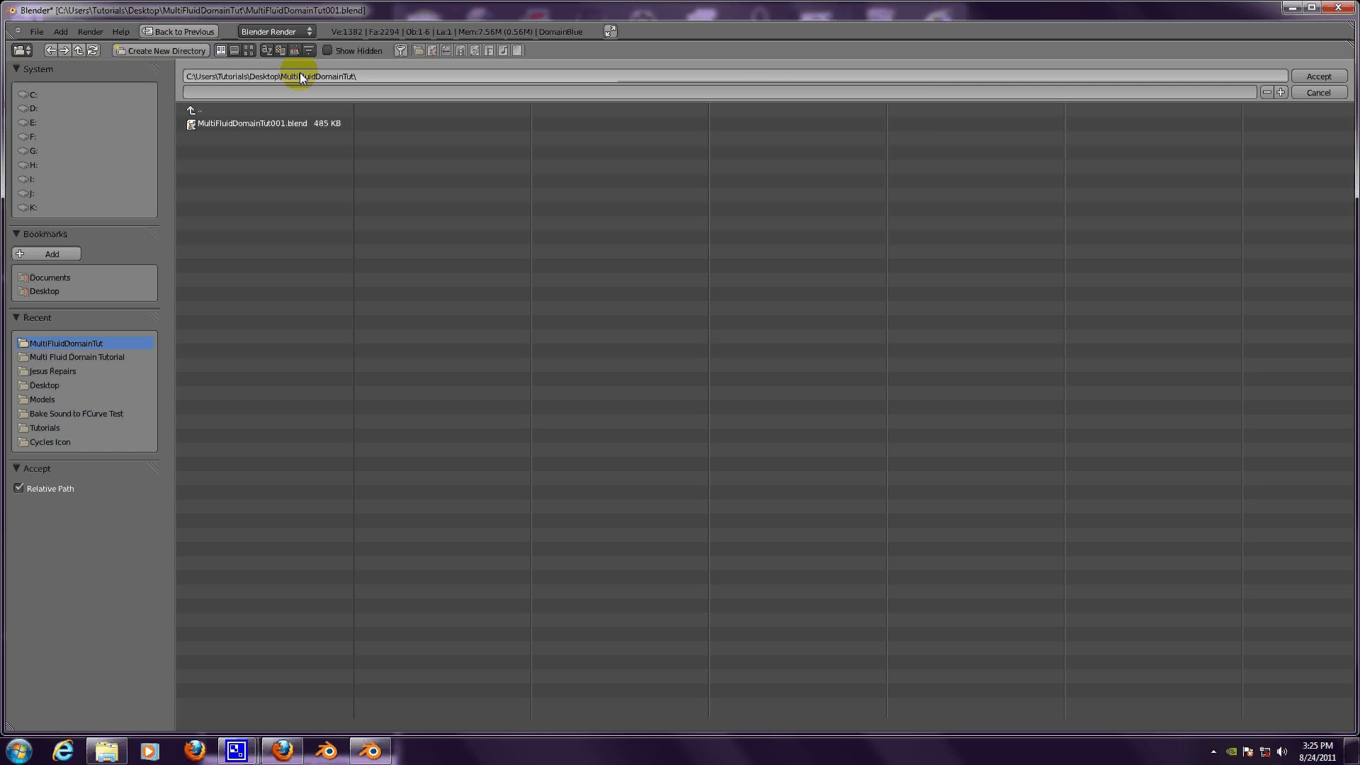
left_click(305, 93)
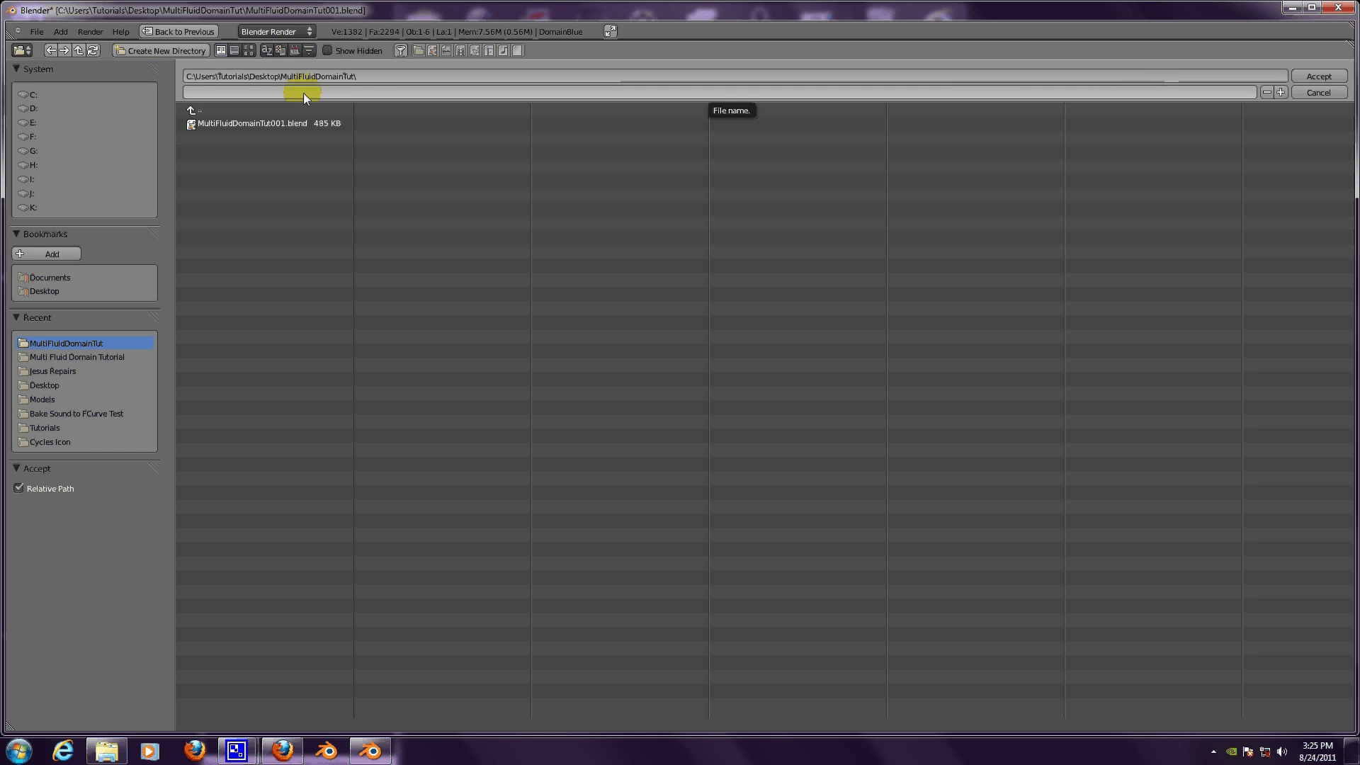
- Create a BlueFluidData folder there and accept it as the bake path //BlueFluidData\
left_click(372, 74)
left_click(372, 74)
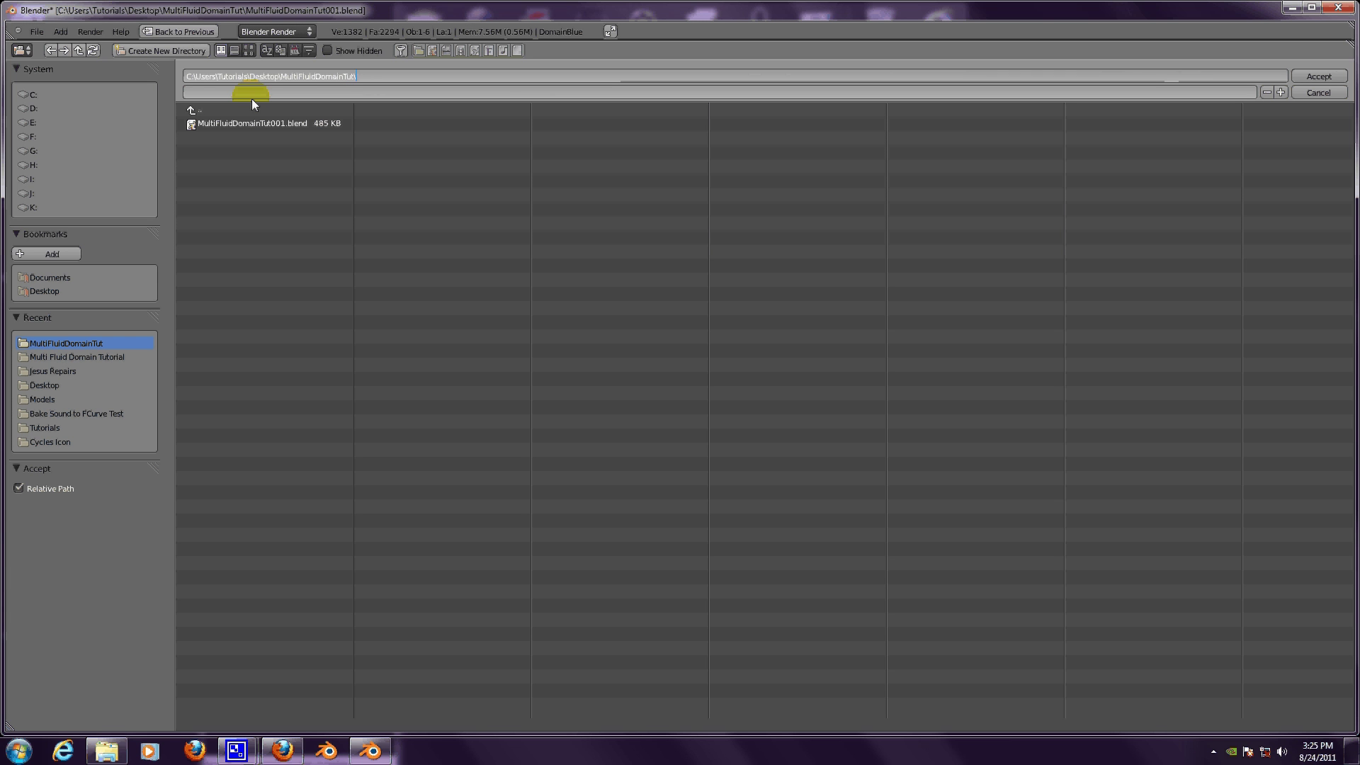
type("BlueFluidData\\")
key("Return")
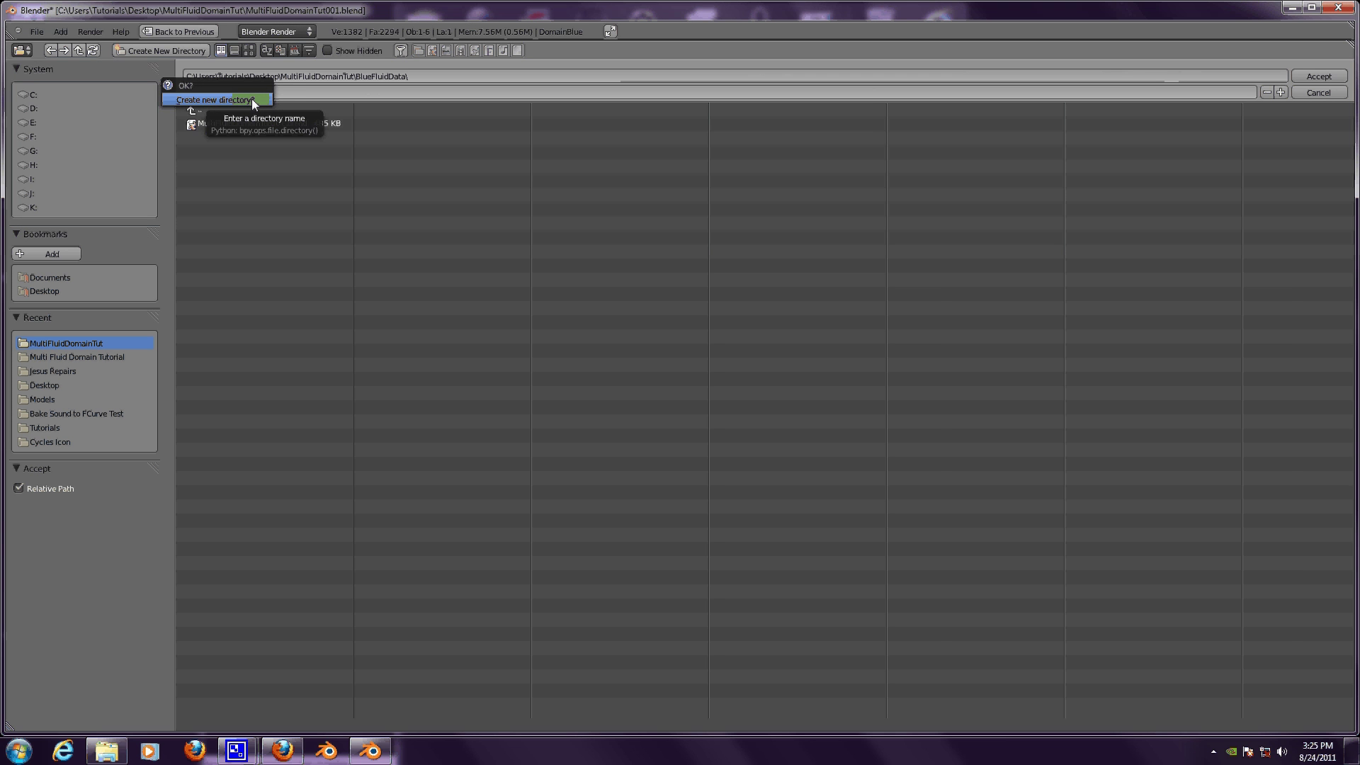
left_click(252, 99)
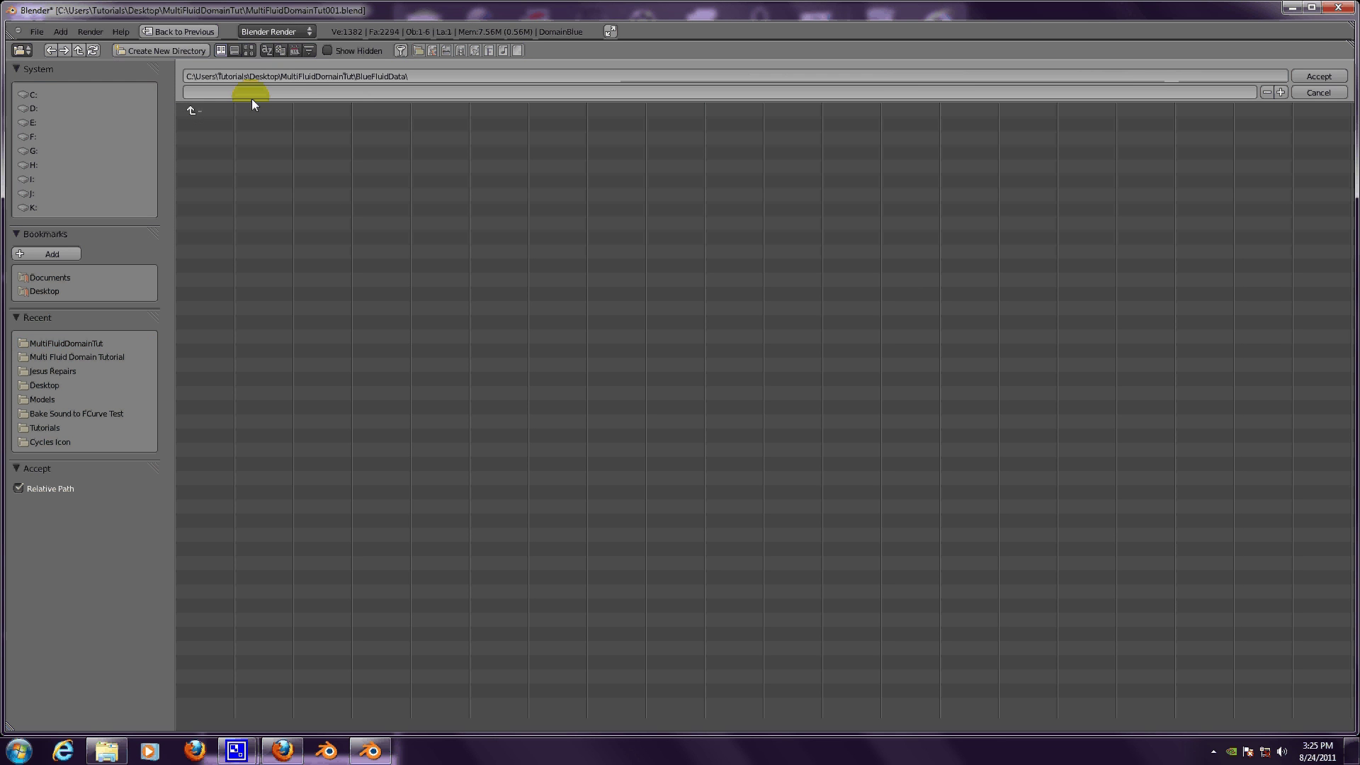
left_click(1307, 76)
left_click(1194, 444)
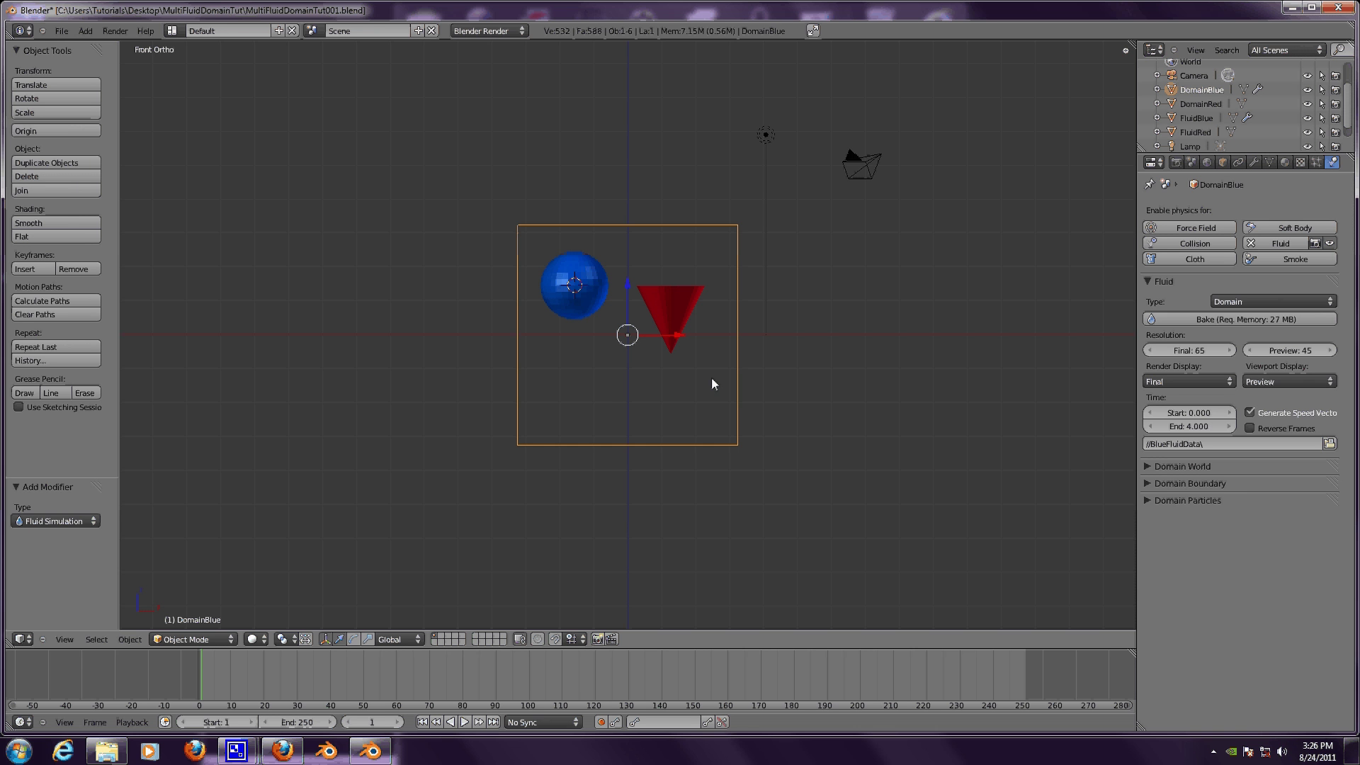
- Bake DomainBlue's fluid simulation and wait for it to finish
left_click(1168, 321)
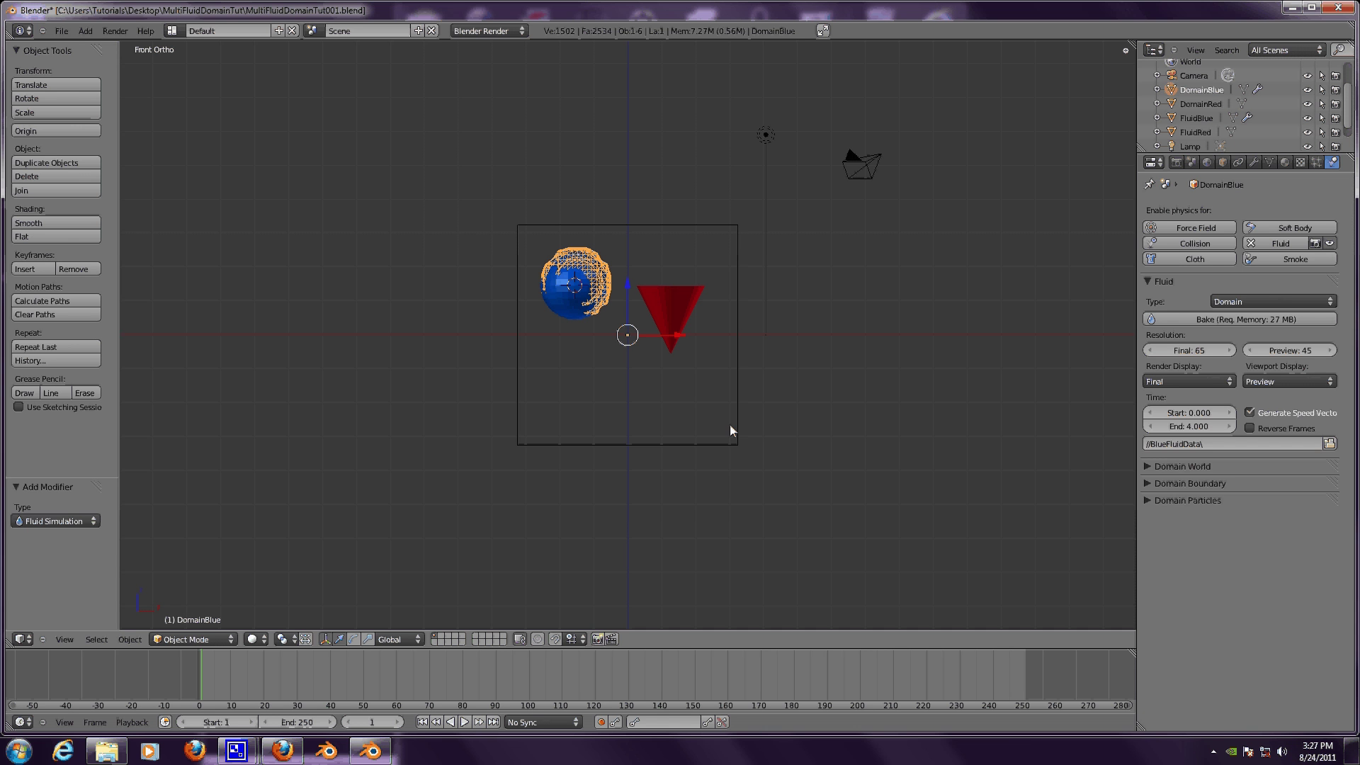
- Check DomainRed, FluidRed, FluidBlue and DomainBlue in turn, ending with DomainRed selected
right_click(661, 445)
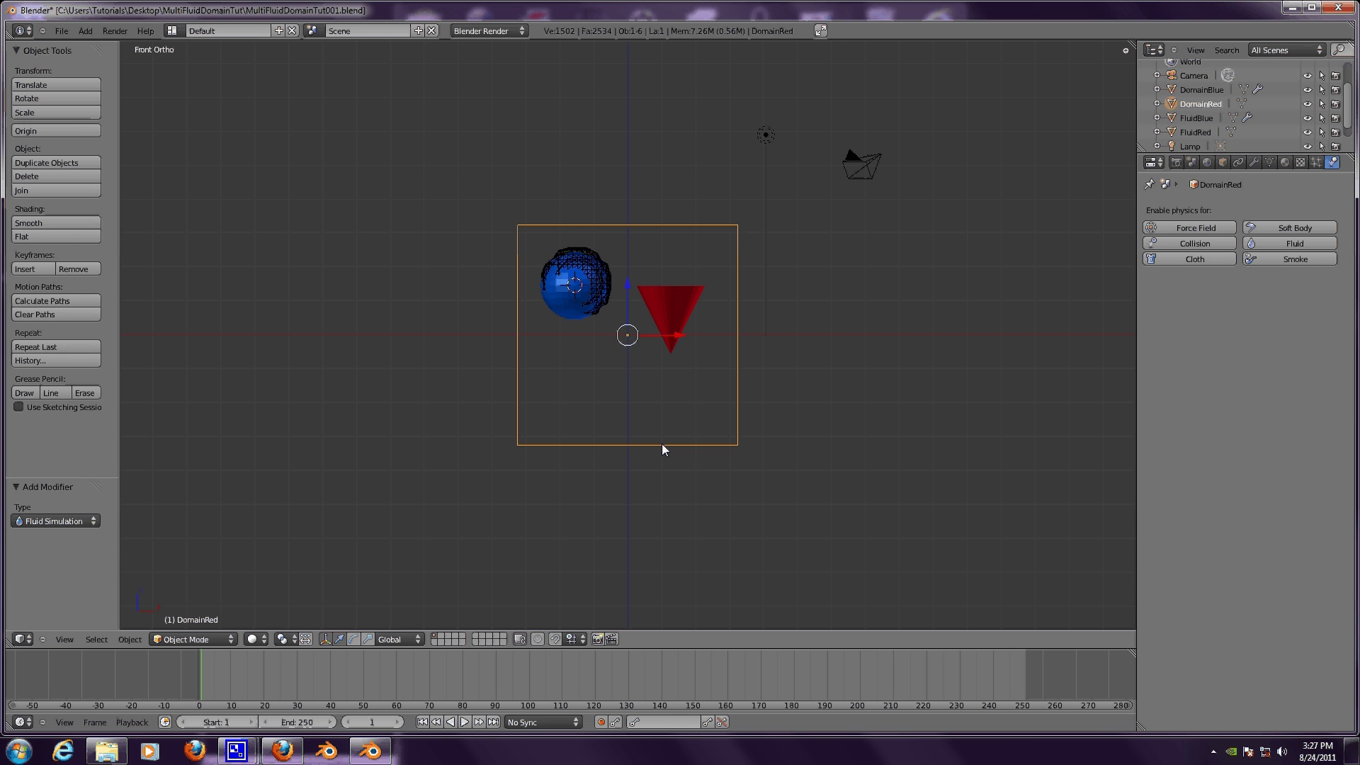
right_click(684, 301)
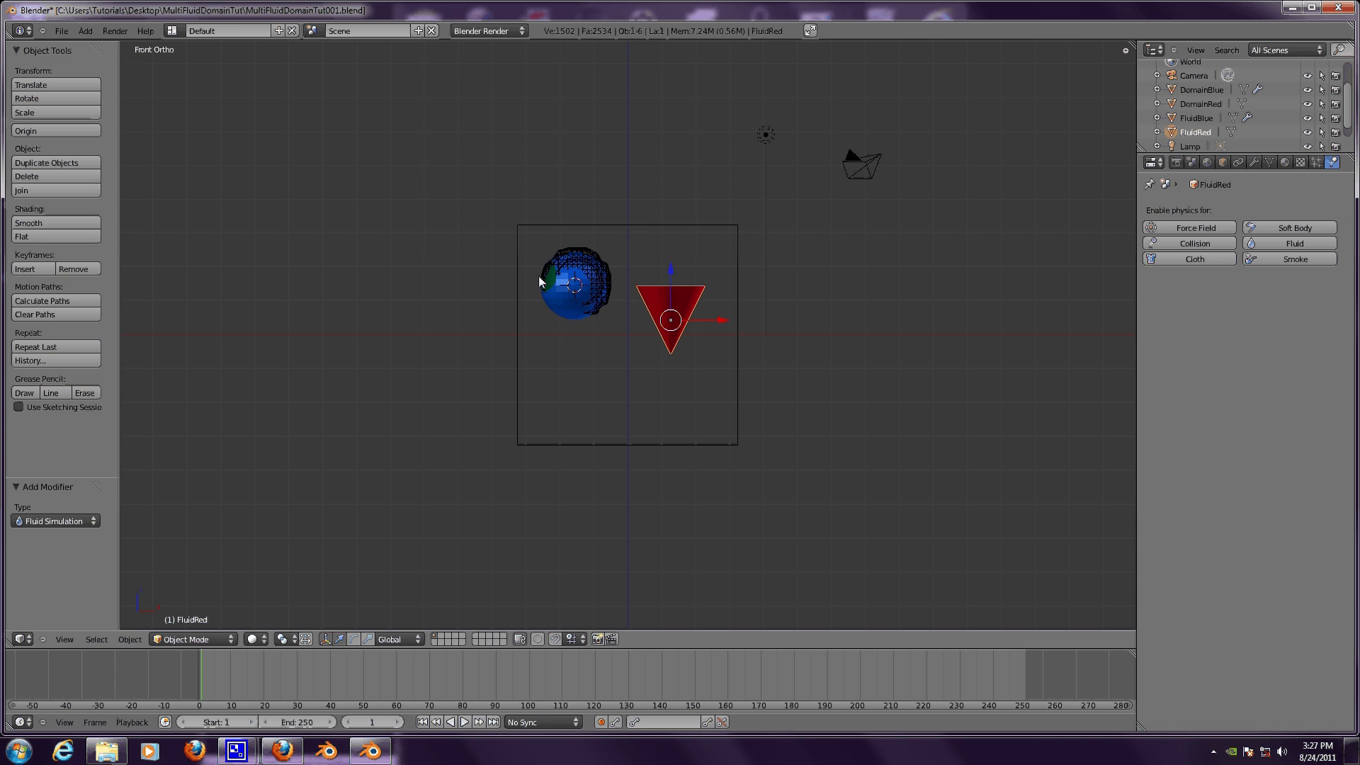
right_click(587, 282)
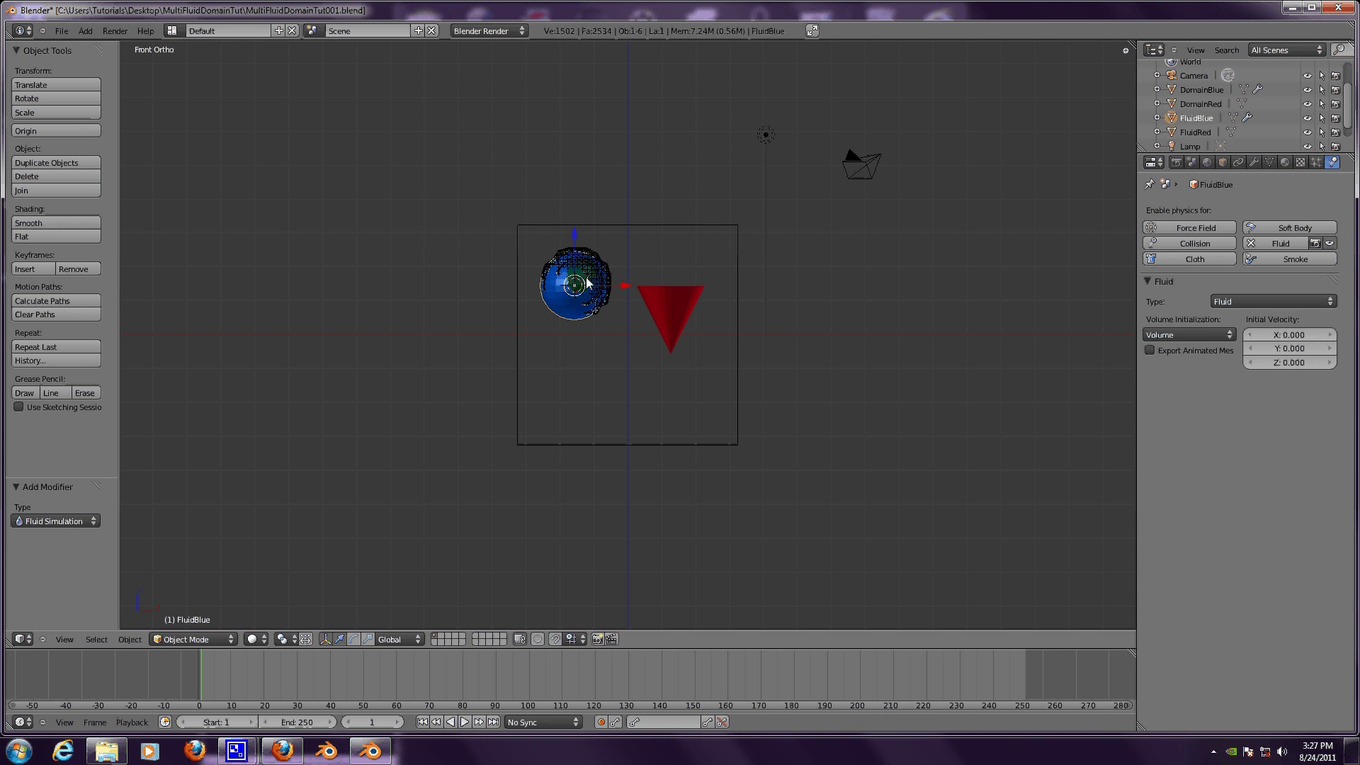
right_click(587, 283)
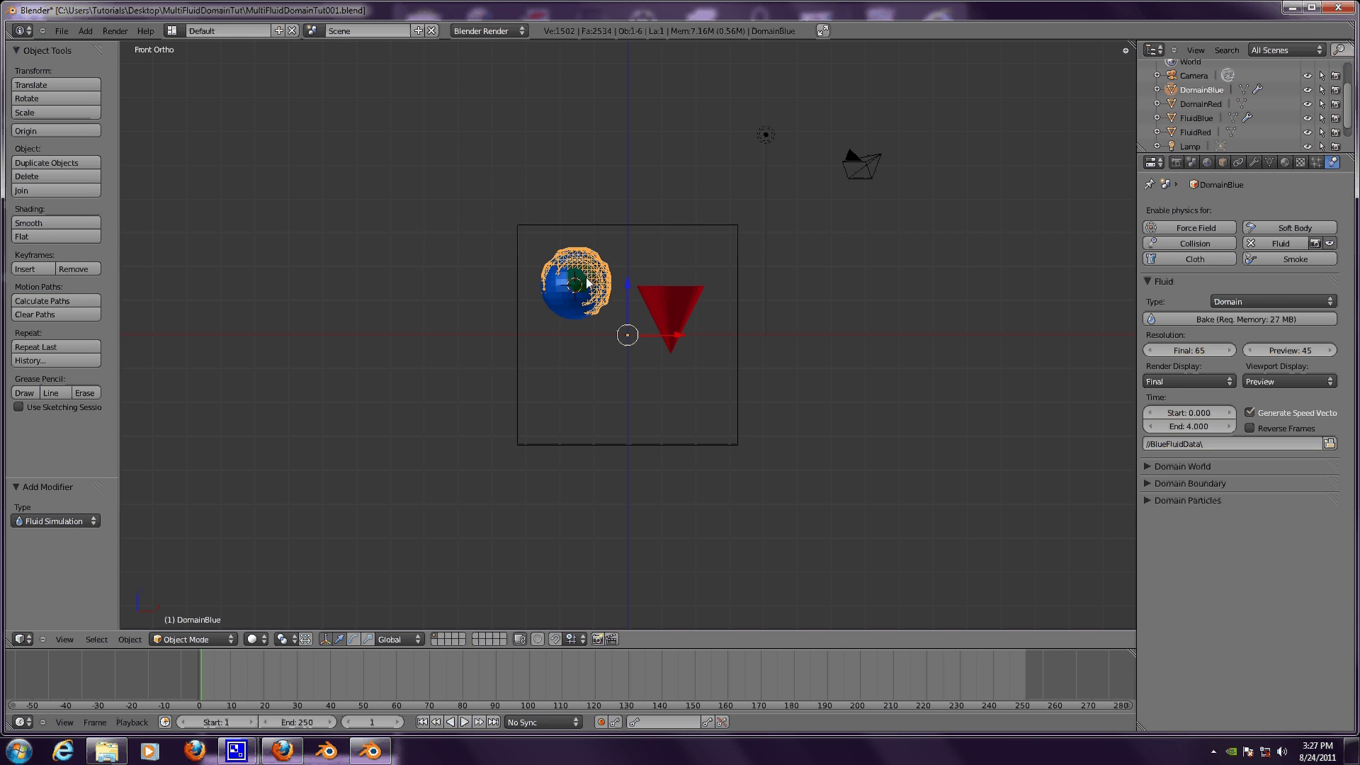
right_click(595, 445)
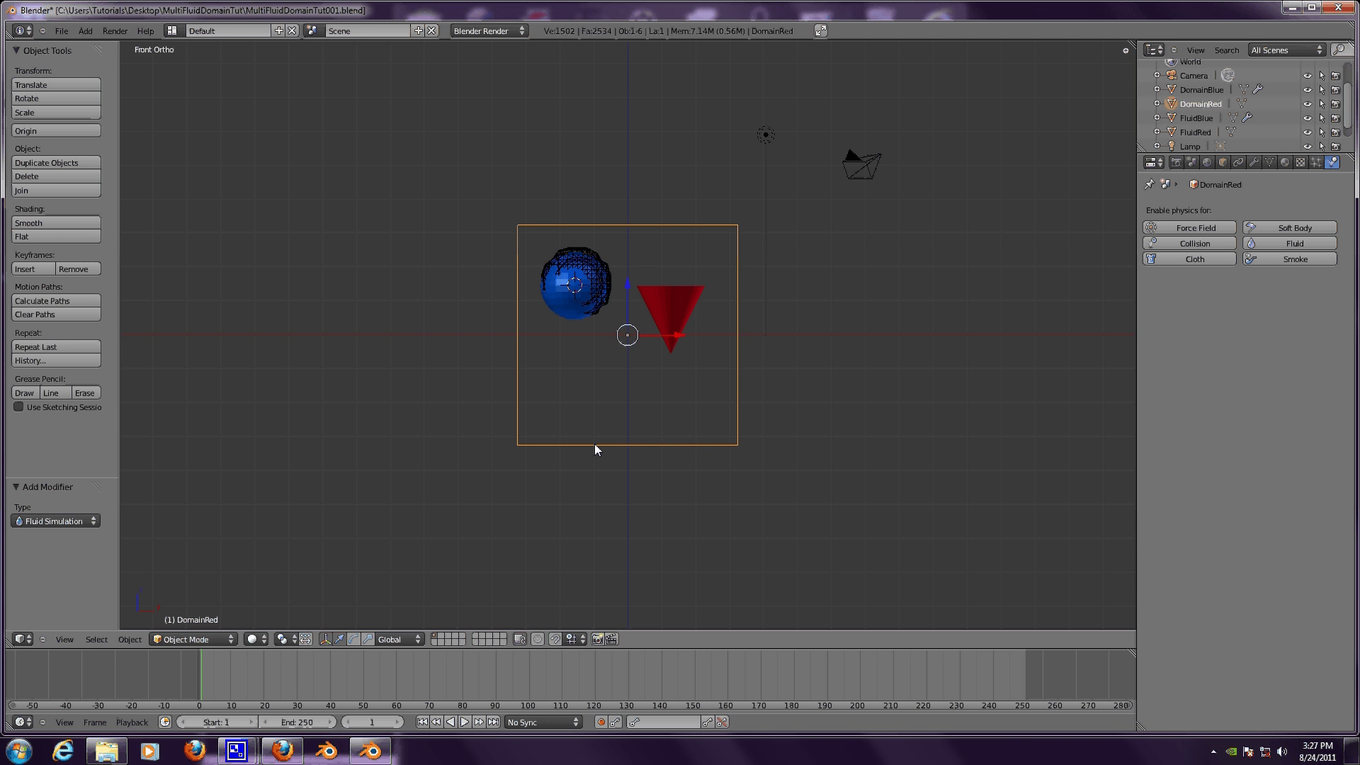
- Enable Fluid physics on DomainRed as type Domain and browse for its bake folder
left_click(1266, 240)
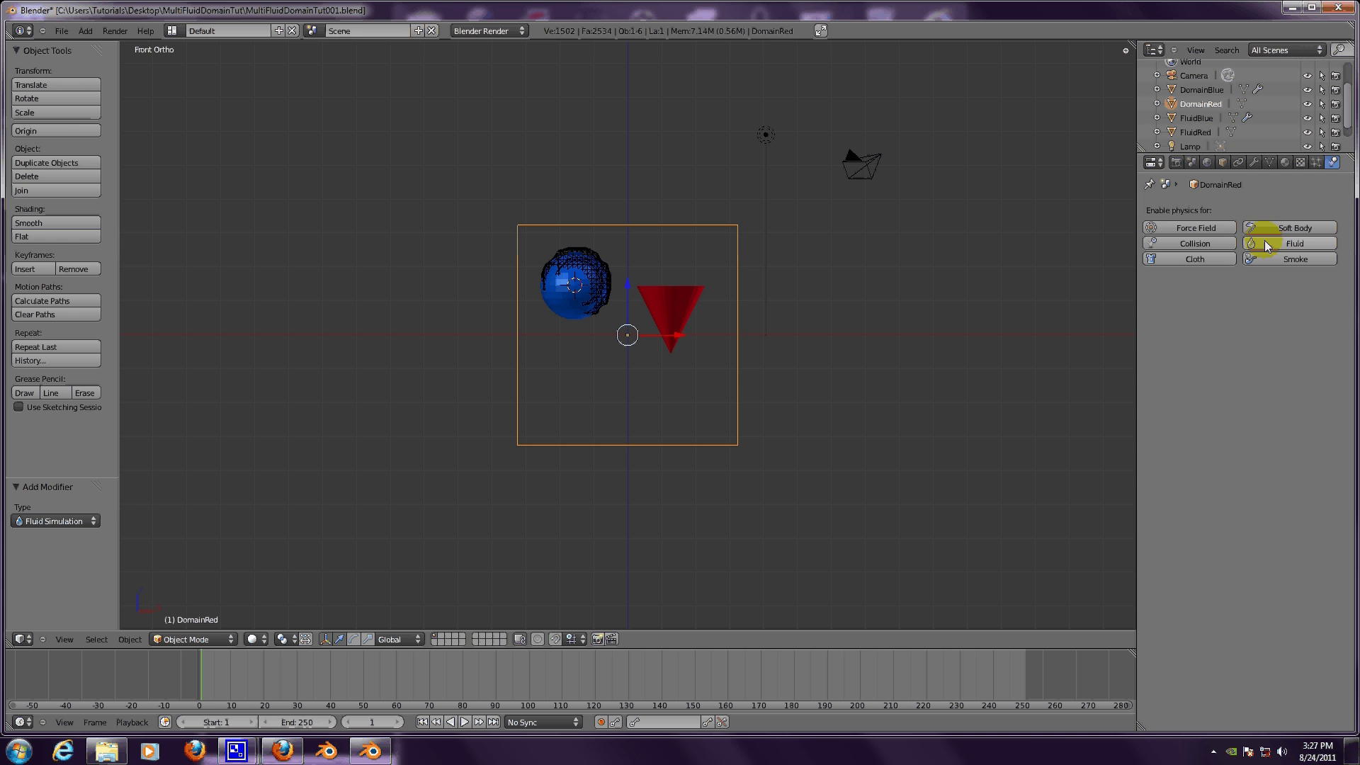
left_click(1262, 301)
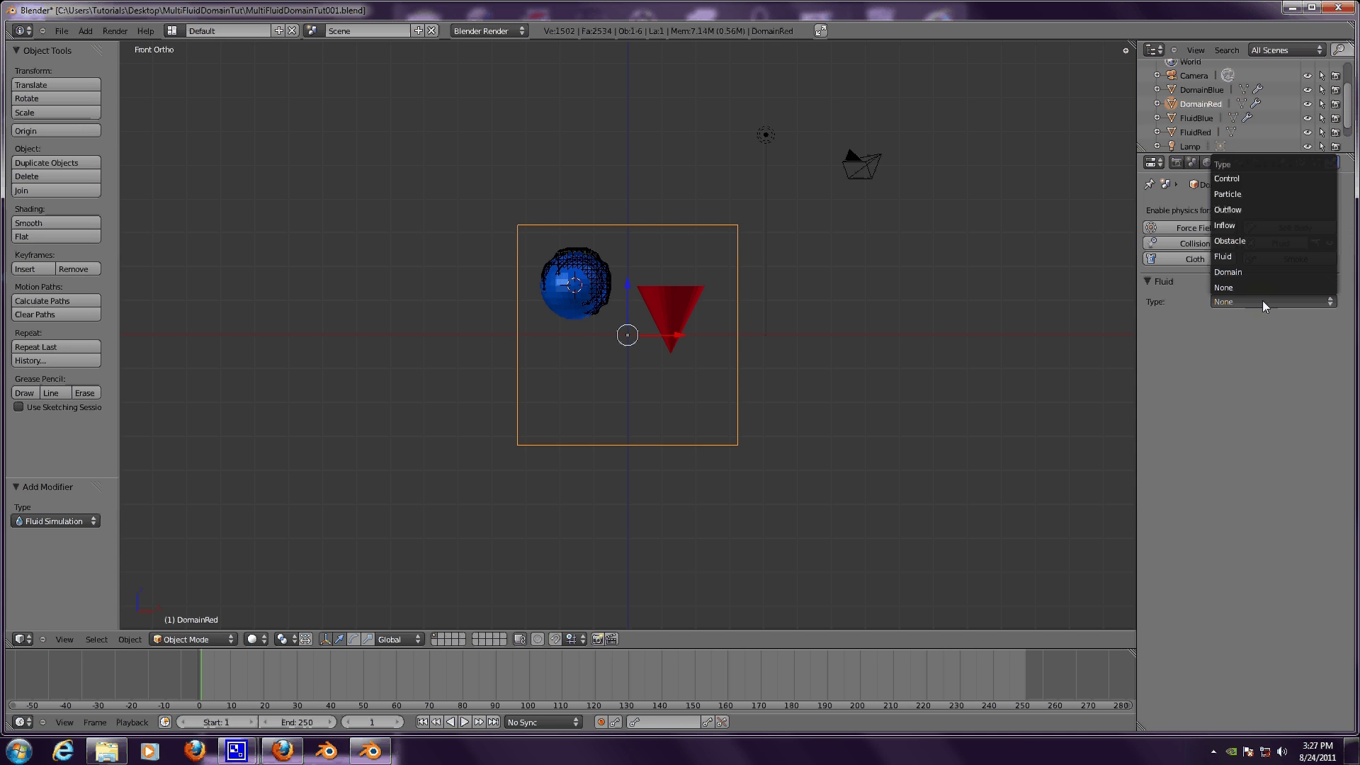
left_click(1254, 269)
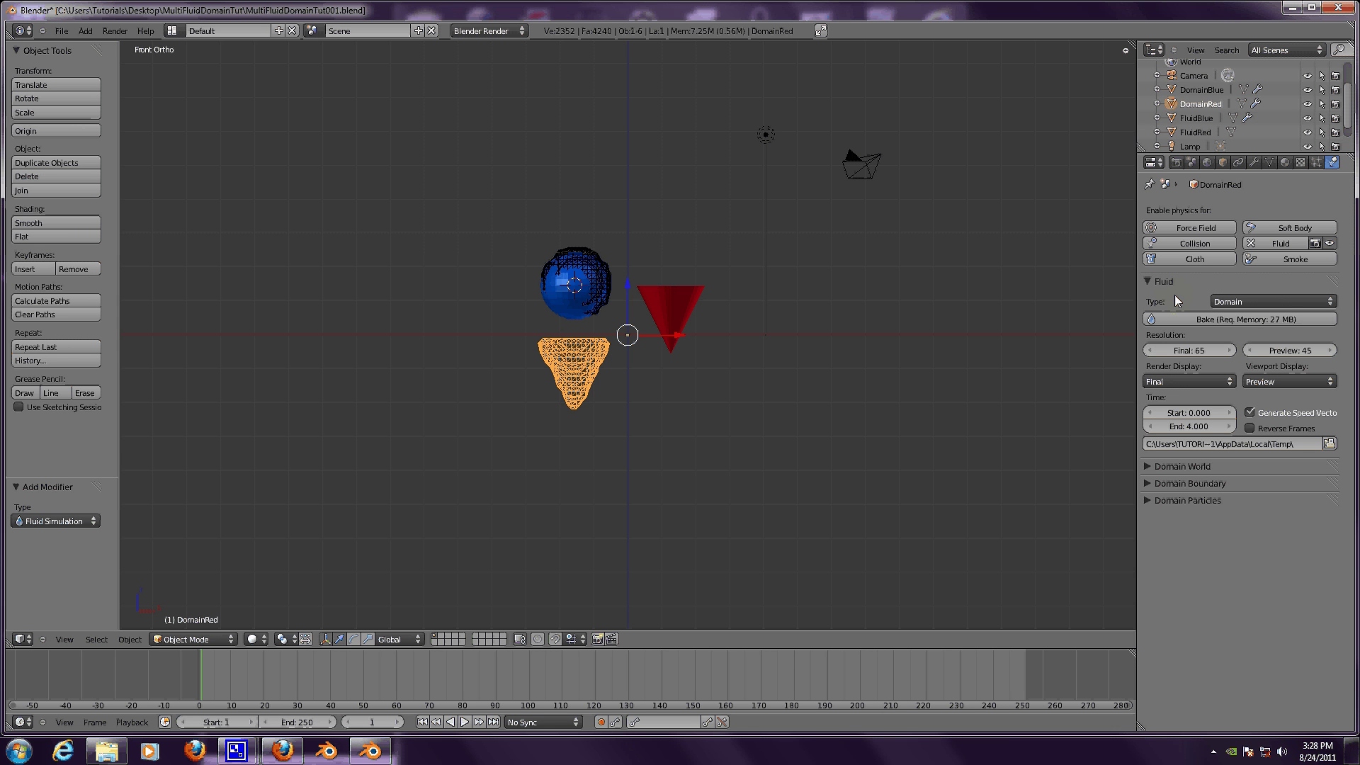
left_click(1143, 318)
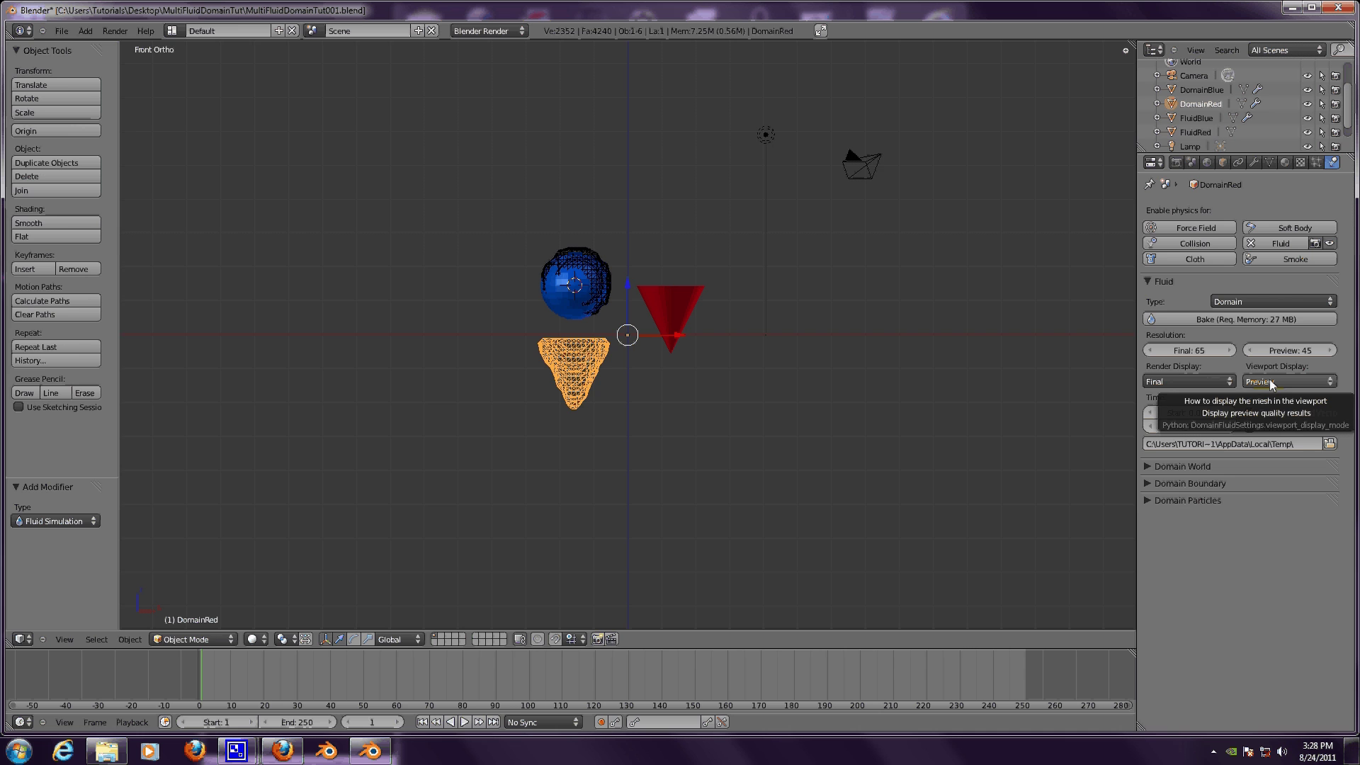
left_click(1330, 444)
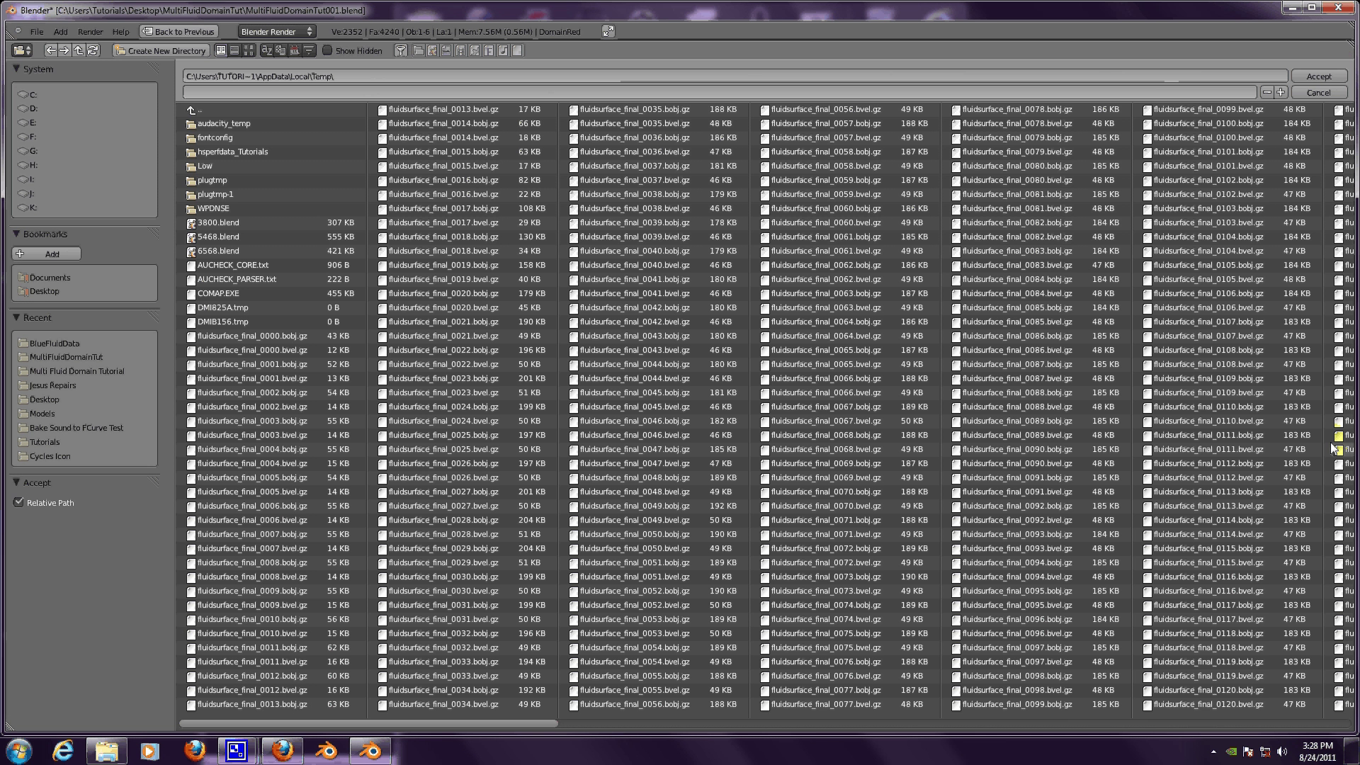
- Change the recent BlueFluidData path to a new RedFluidData folder and accept it as //RedFluidData\
left_click(358, 76)
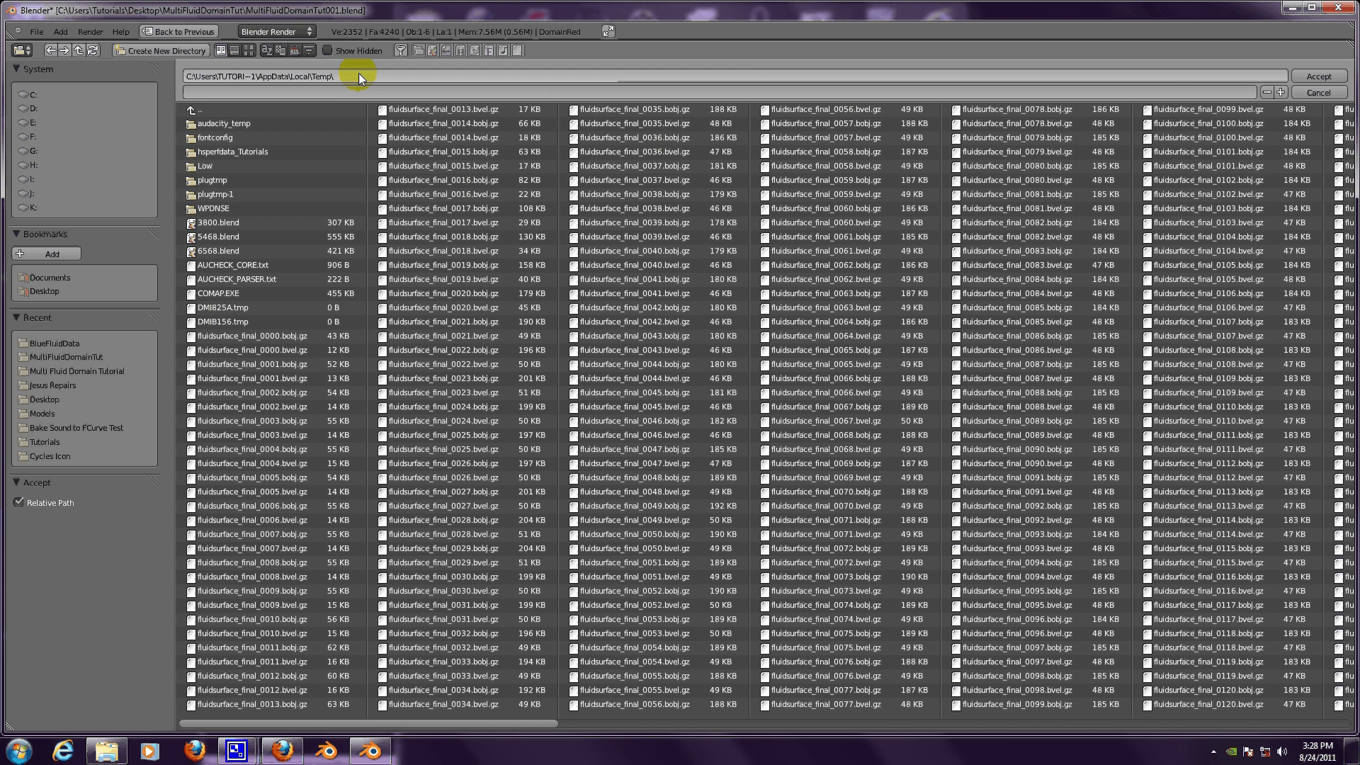
left_click(84, 342)
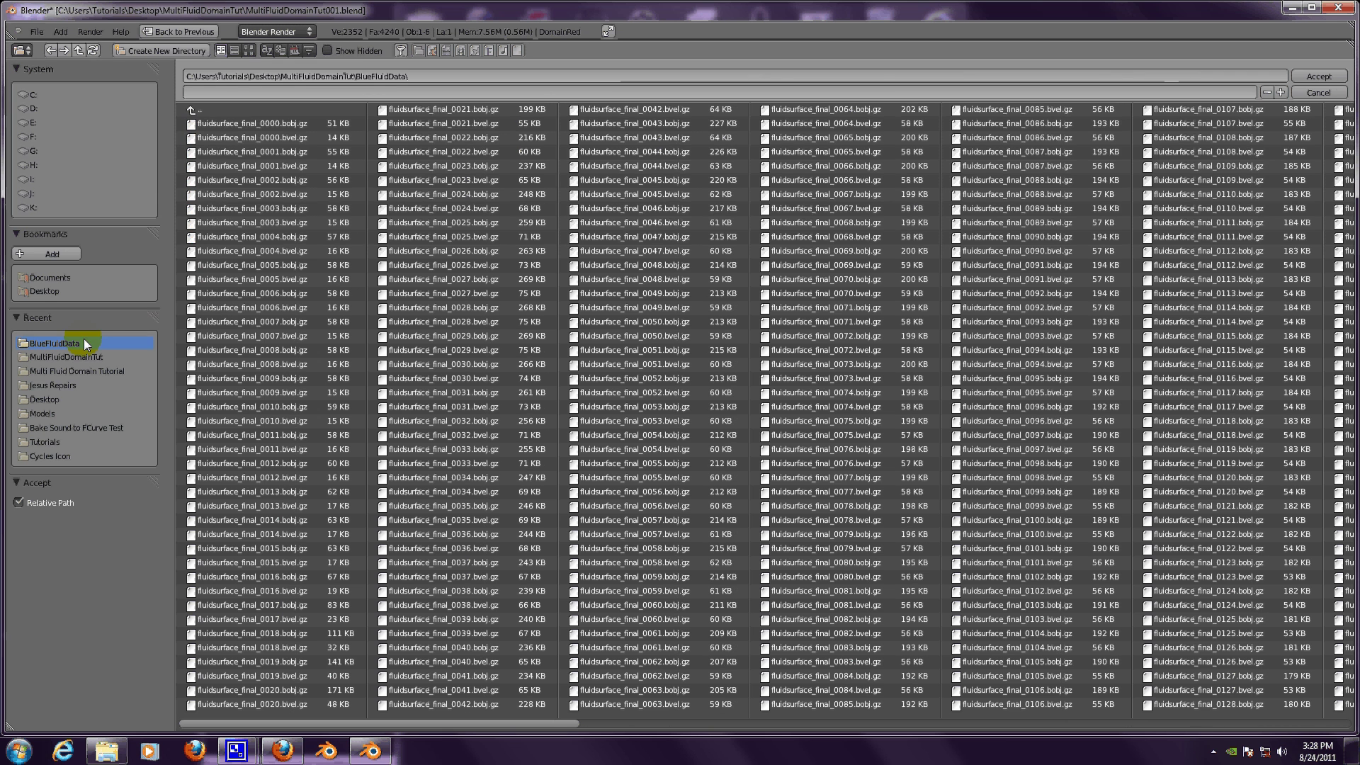
left_click(355, 71)
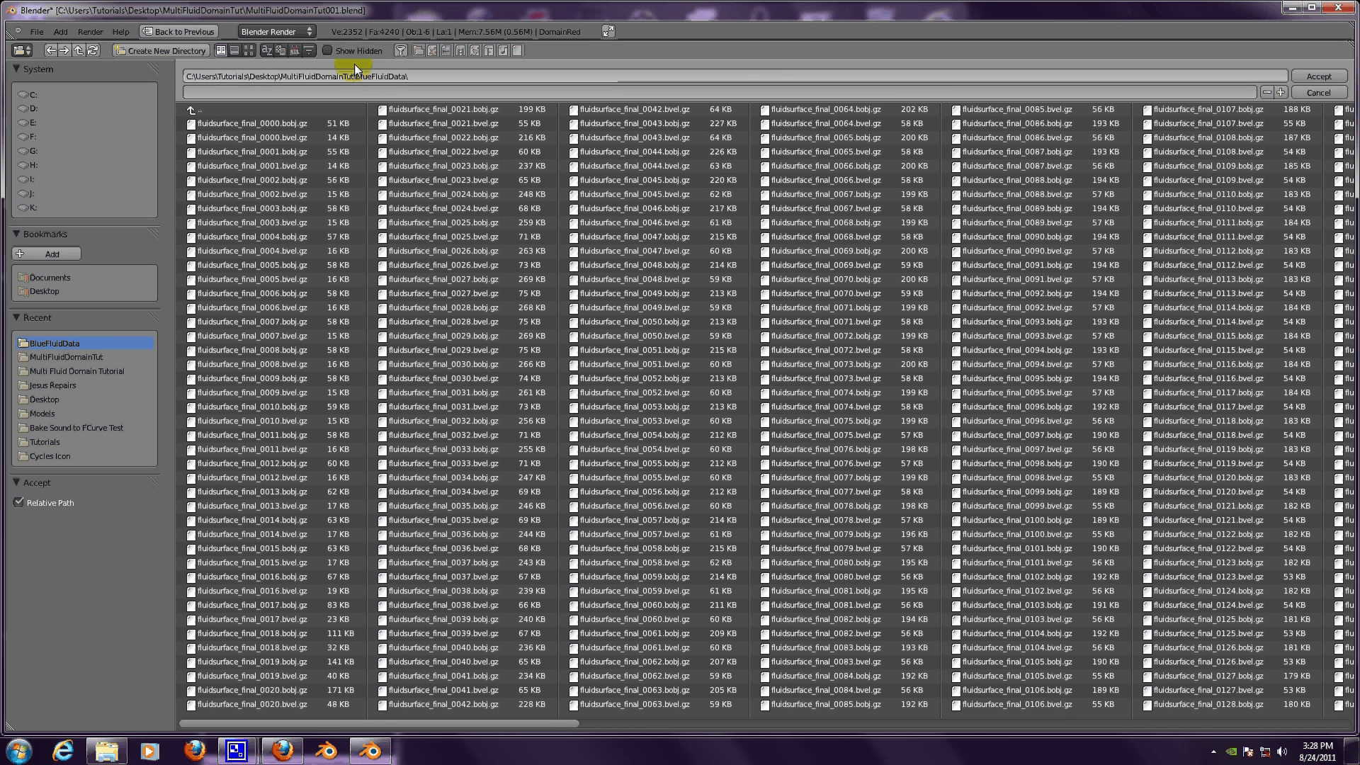
left_click(379, 74)
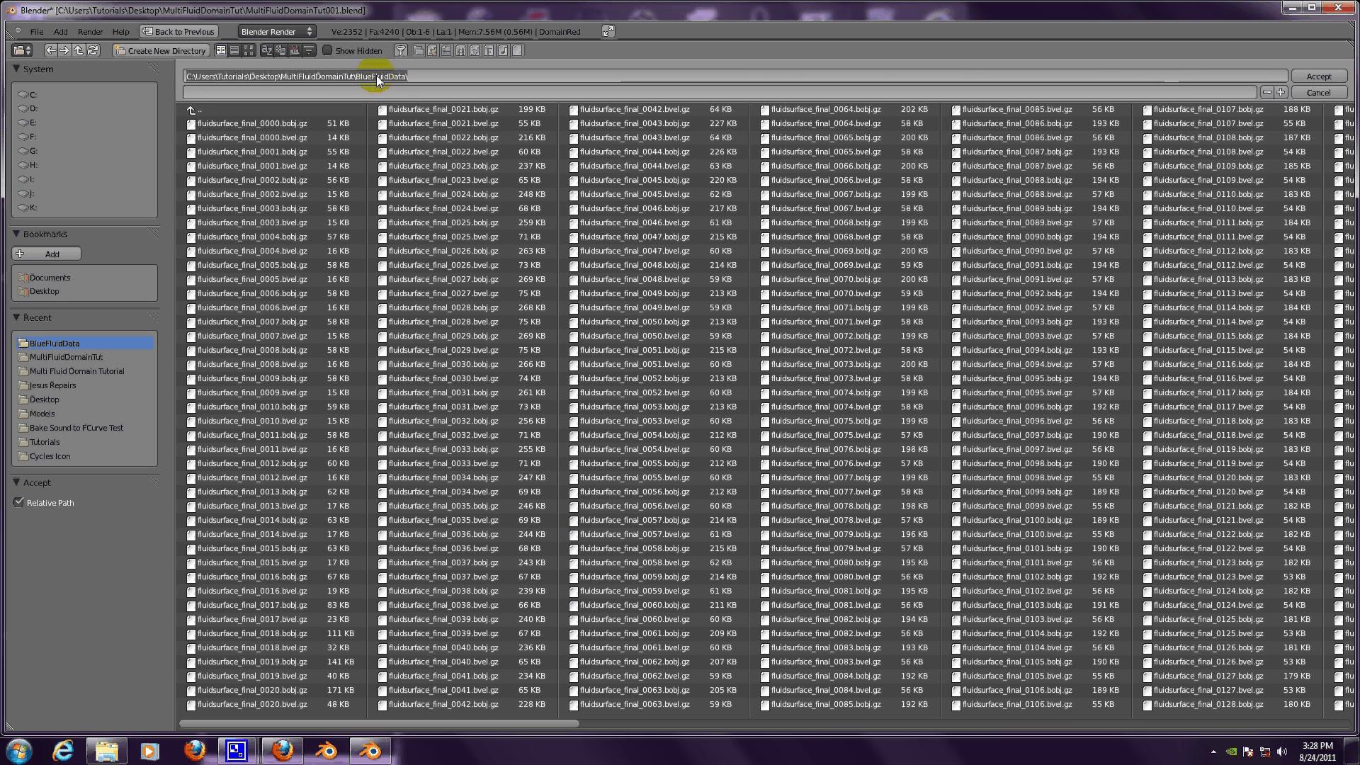
double_click(375, 76)
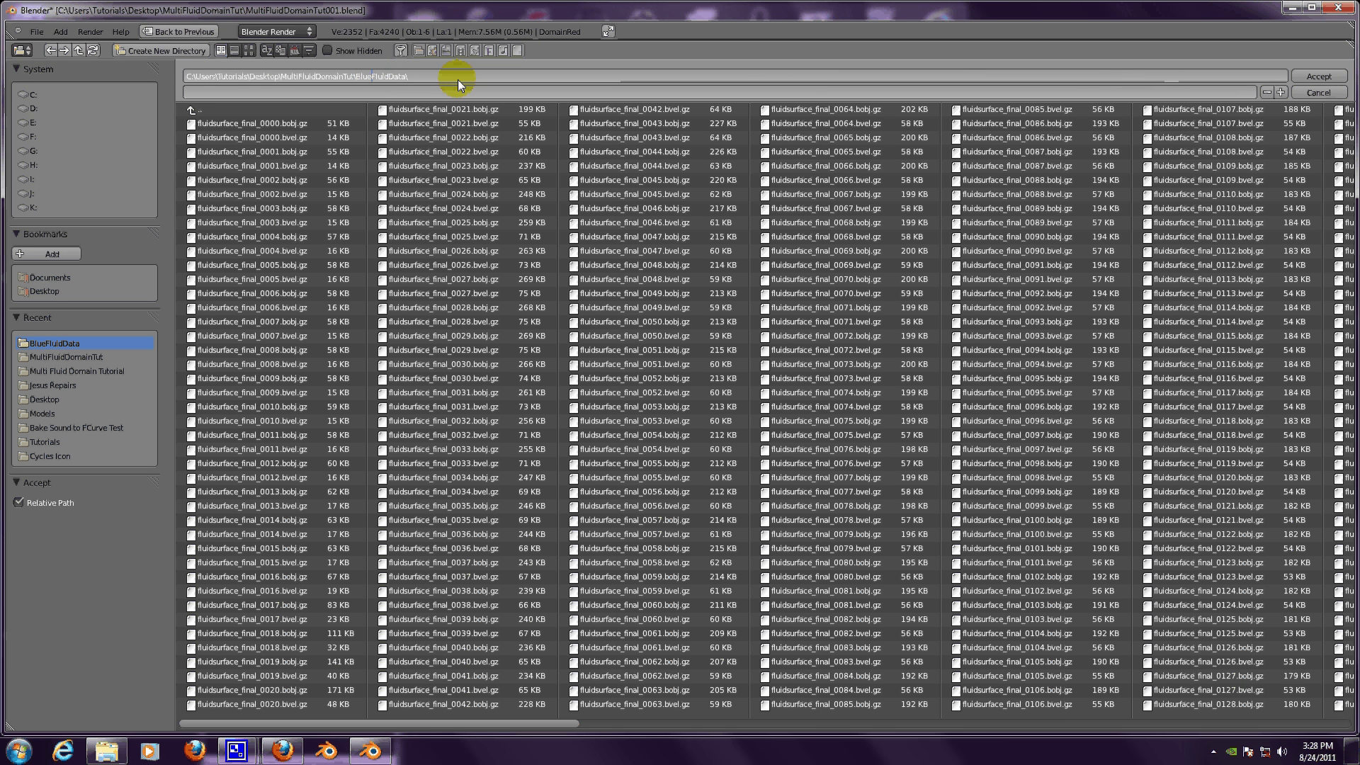
key("BackSpace")
key("BackSpace")
key("BackSpace")
key("BackSpace")
type("Red")
key("Return")
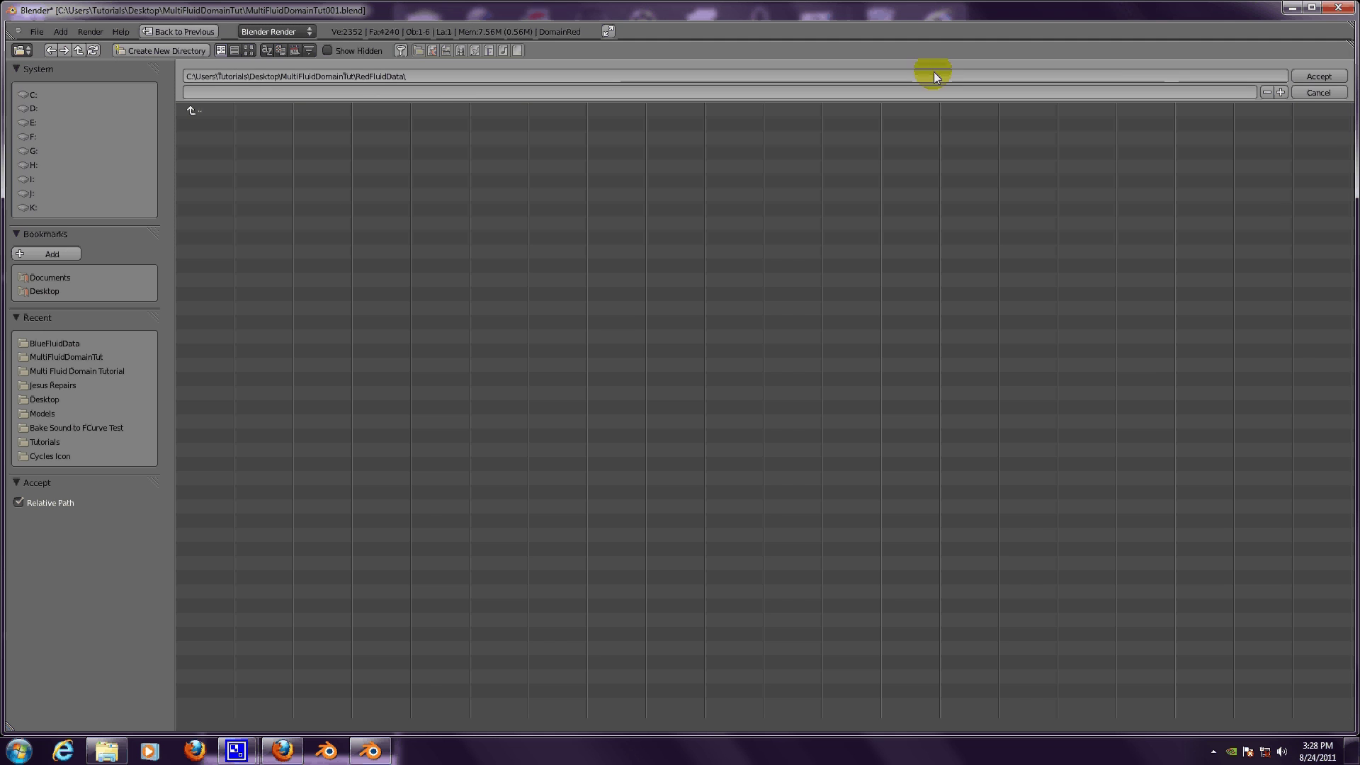
left_click(1307, 75)
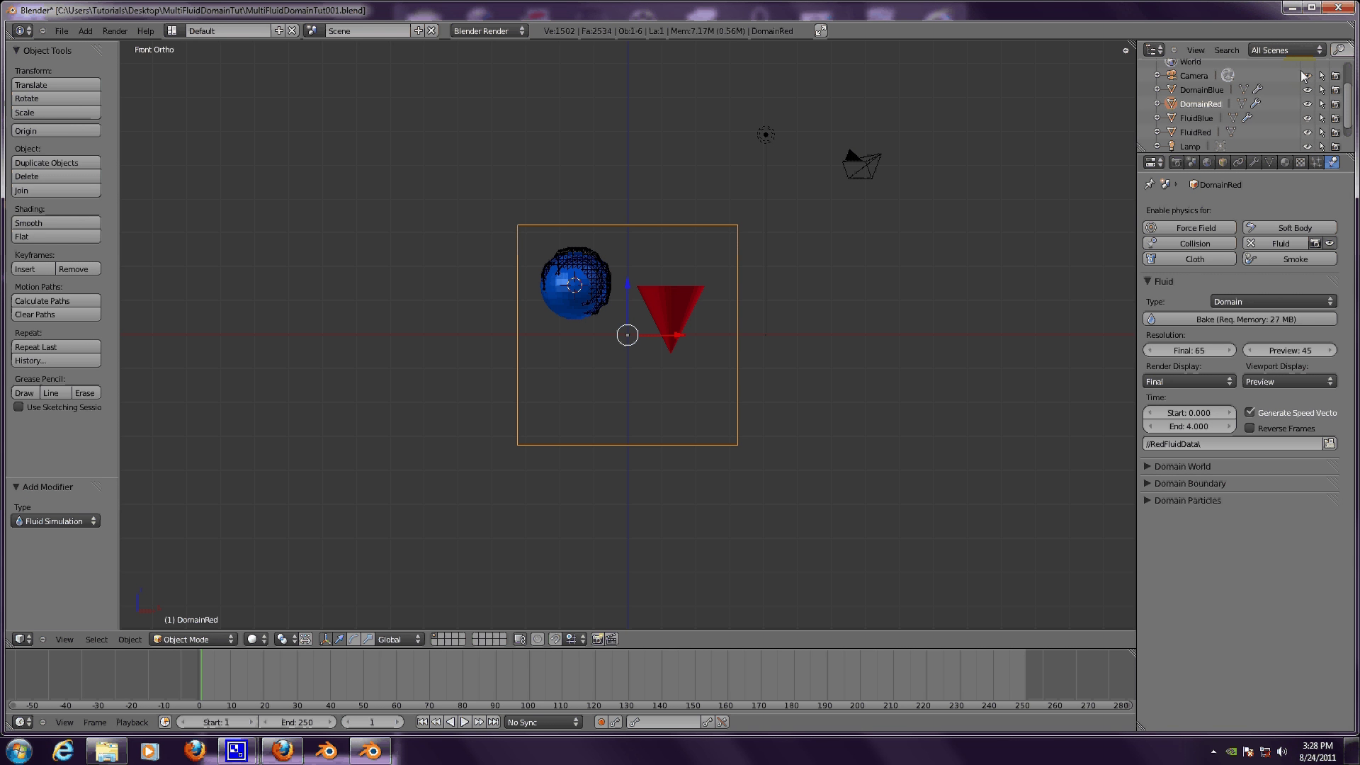
- Set FluidBlue's fluid type to None, then remove and re-add its Fluid physics
right_click(585, 279)
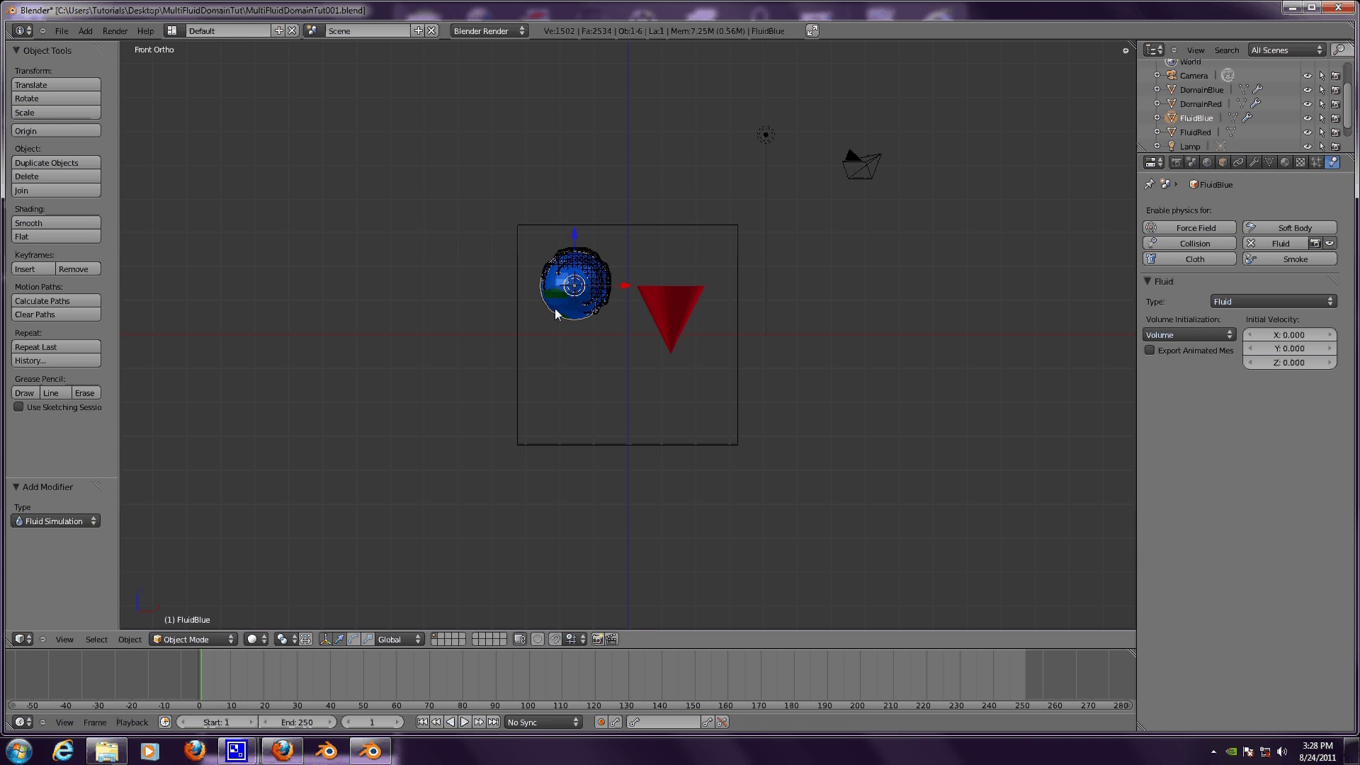
left_click(1225, 302)
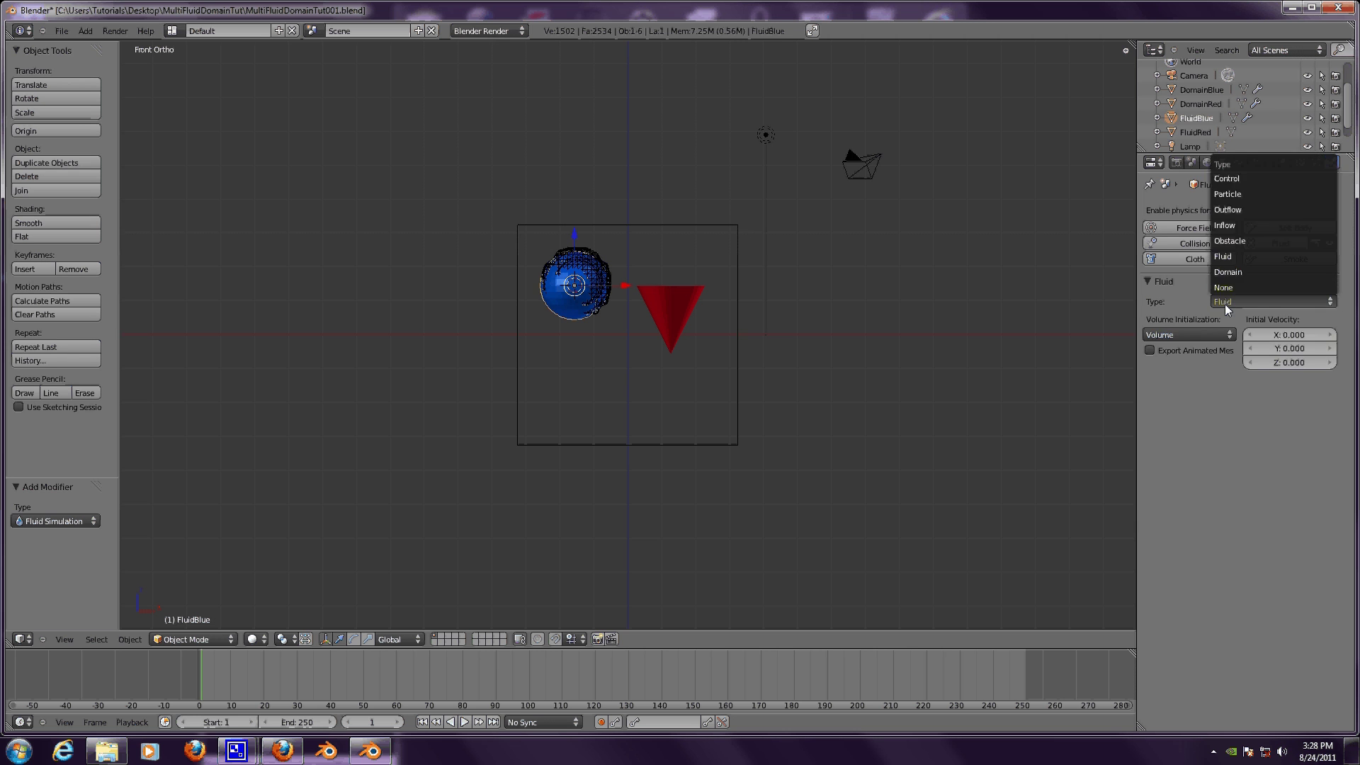
left_click(1230, 288)
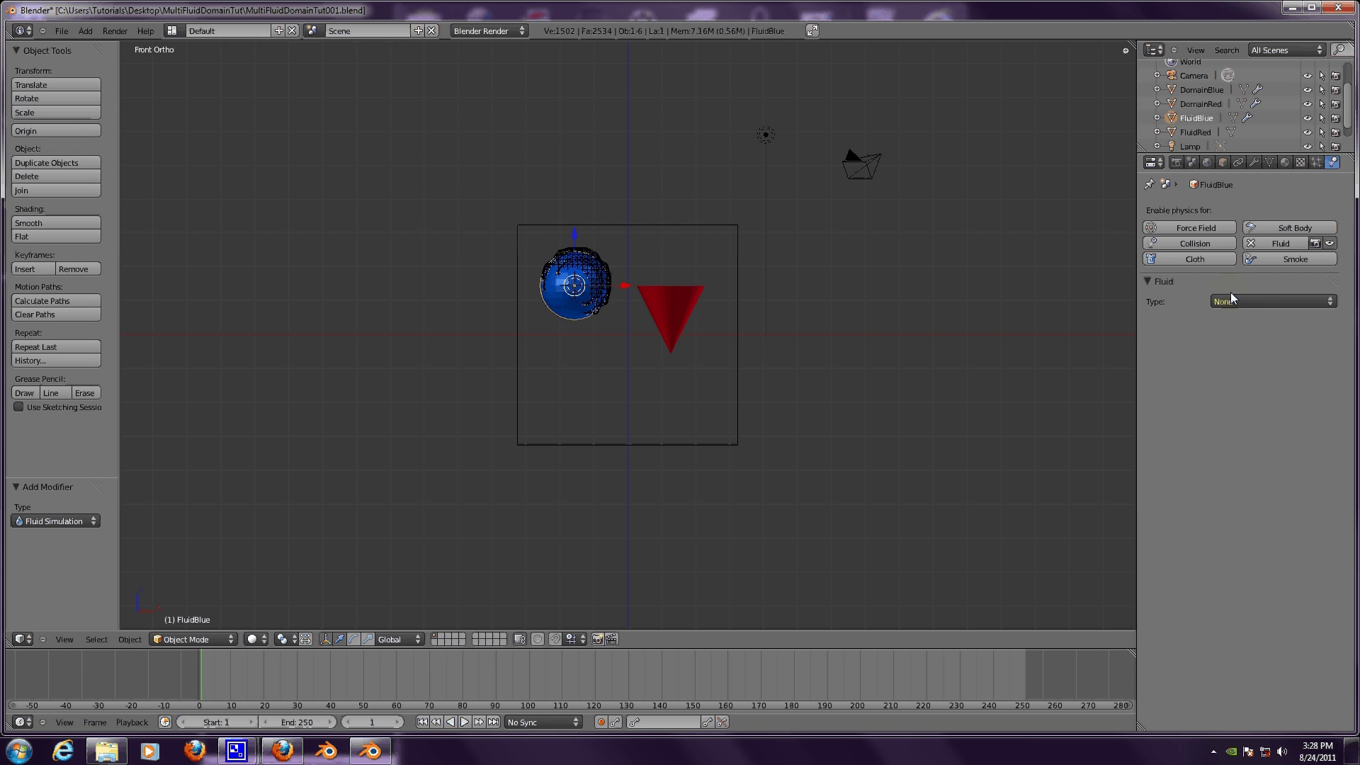
left_click(1251, 243)
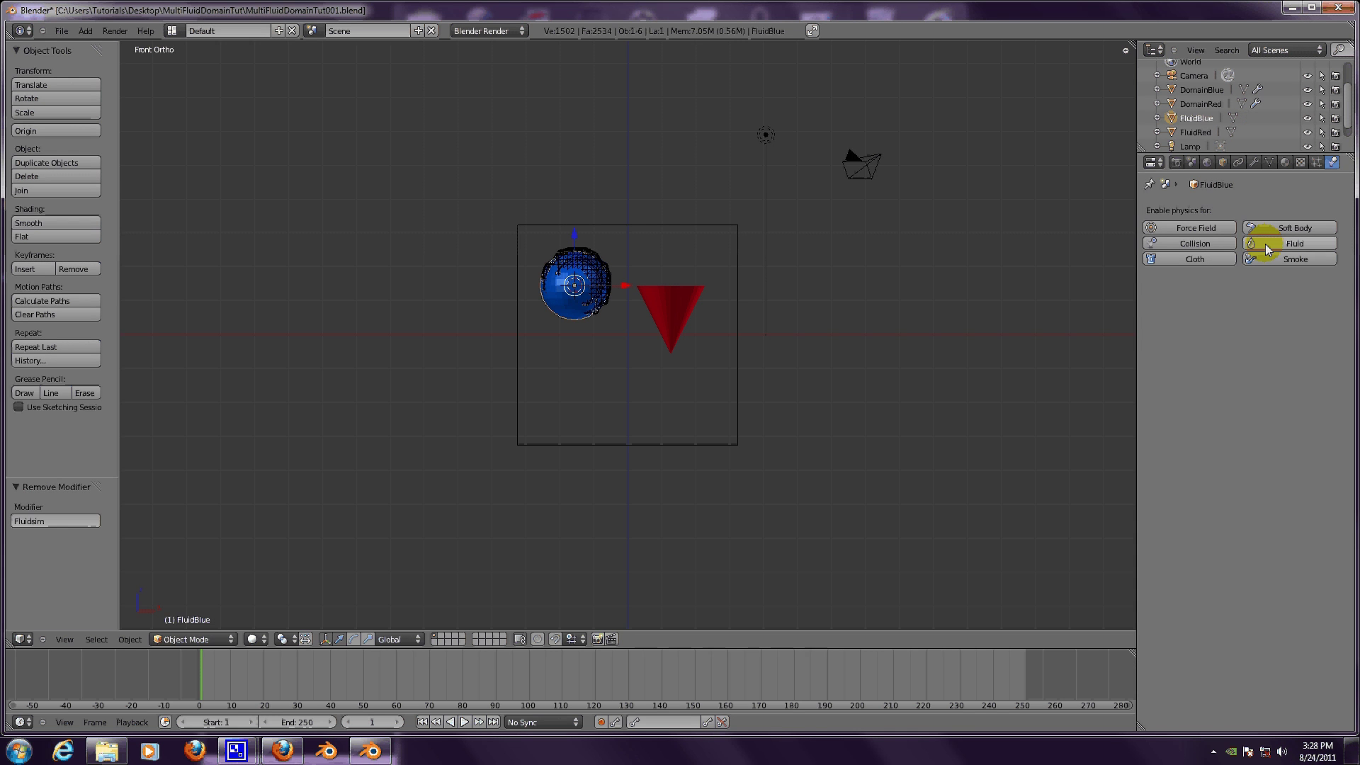
left_click(1266, 243)
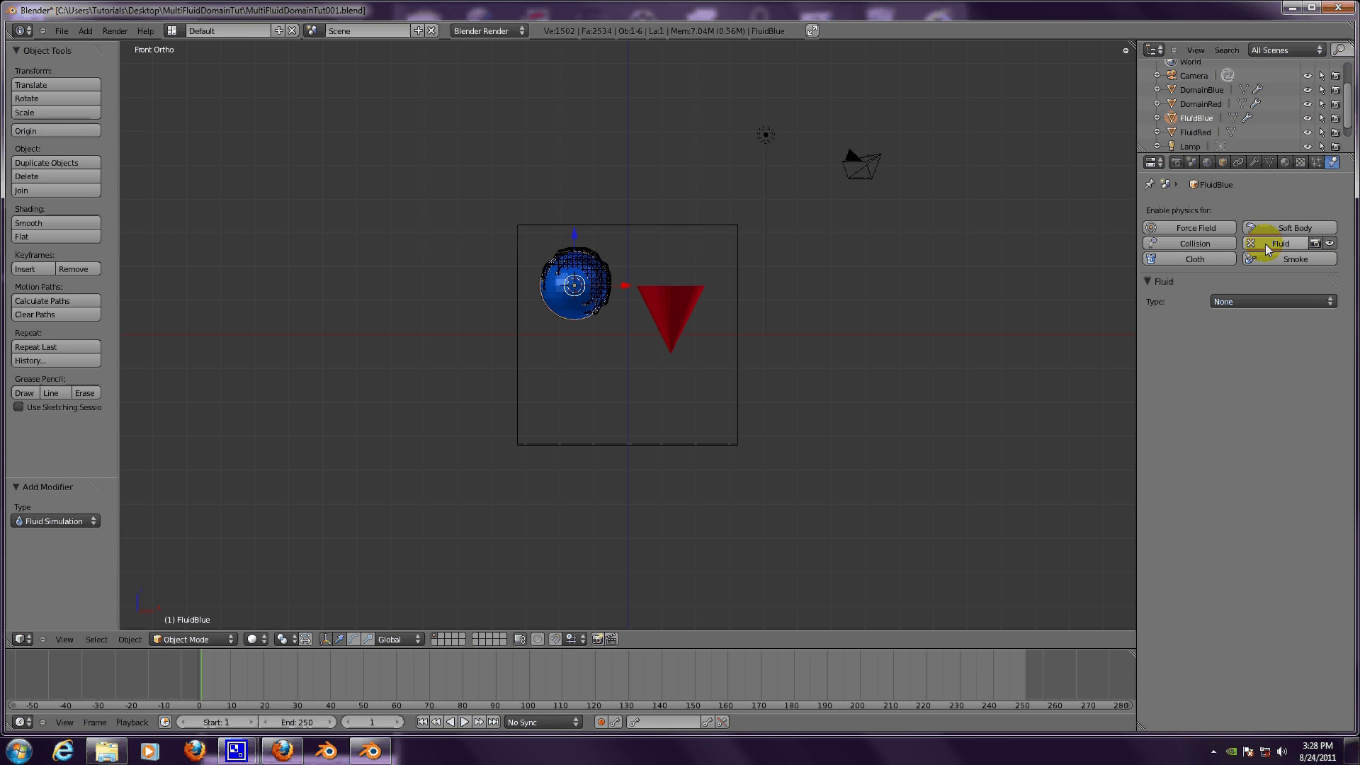
- Enable Fluid physics on the FluidRed cone as type Fluid, then select DomainRed
right_click(680, 326)
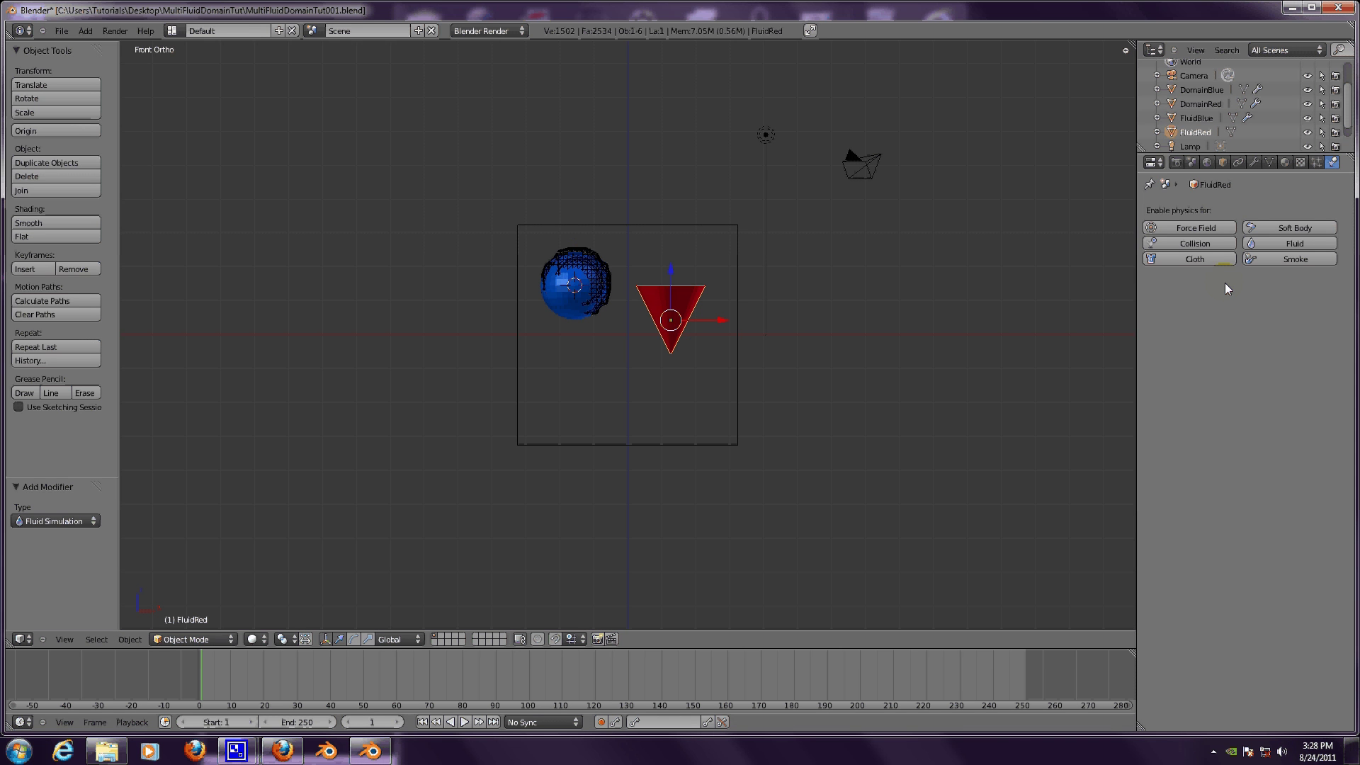
left_click(1277, 246)
left_click(1265, 299)
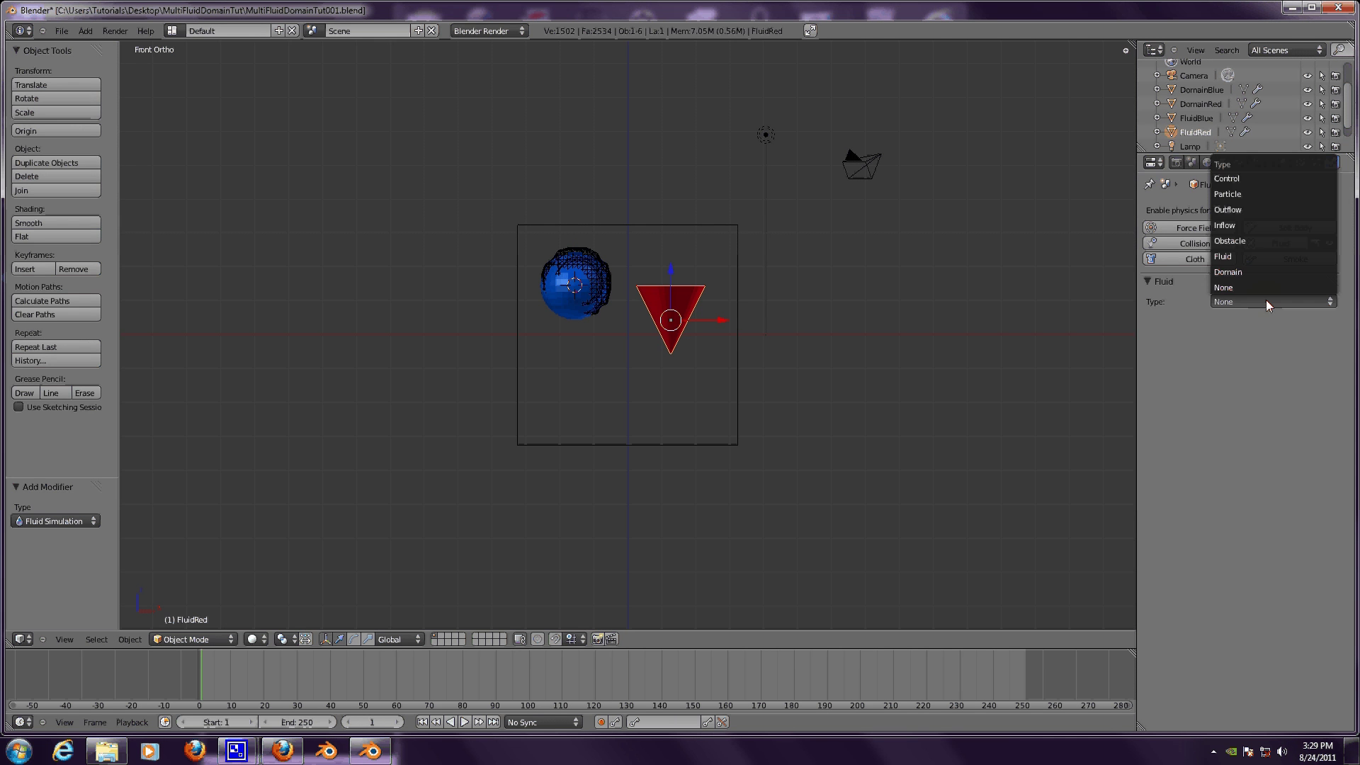
left_click(1258, 259)
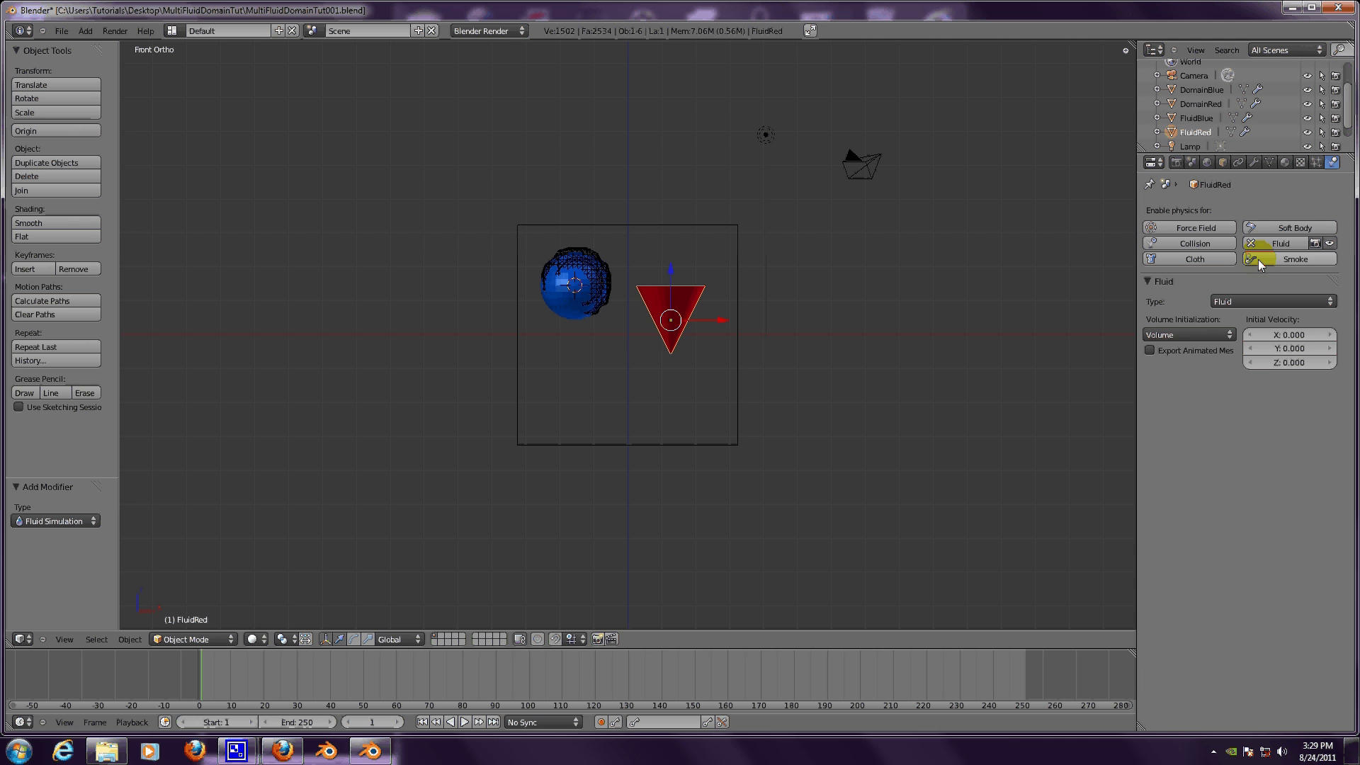
right_click(693, 443)
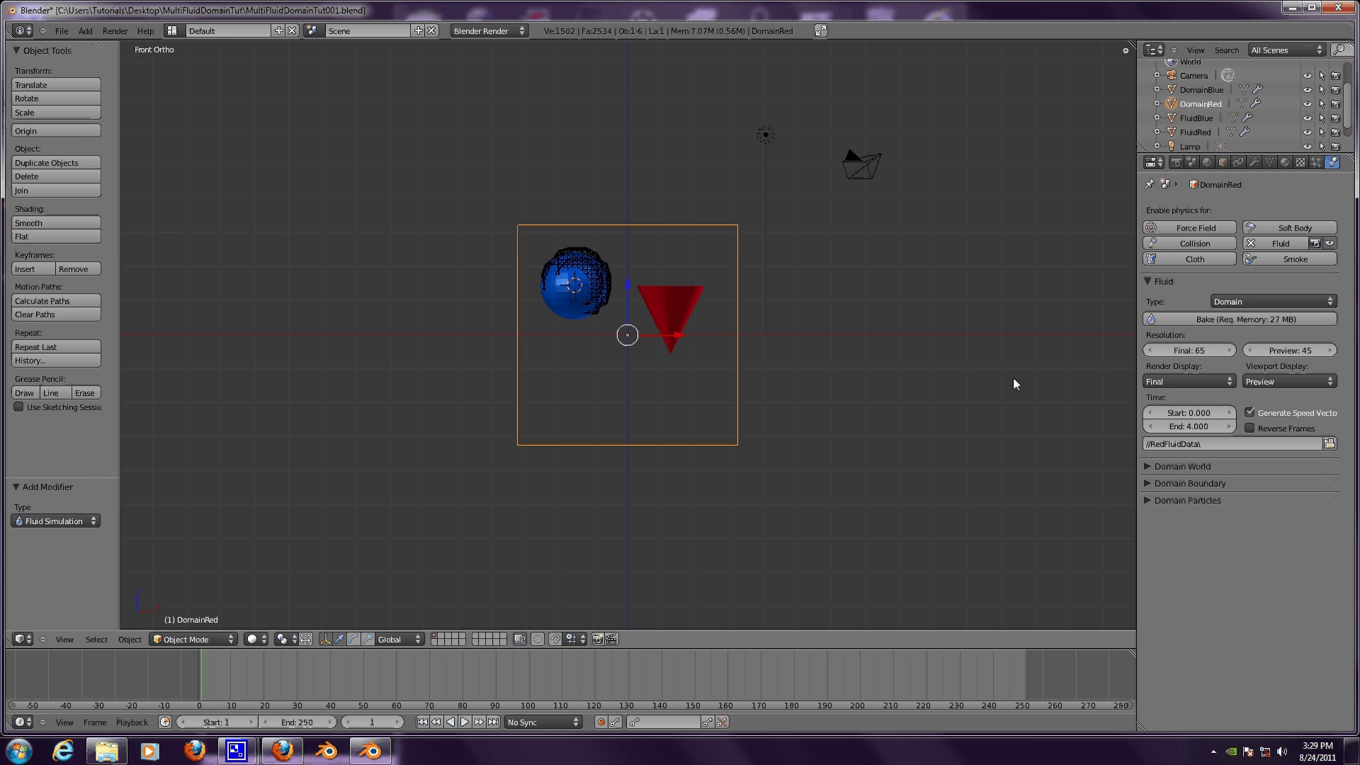
- After the one-domain bake warning, reset DomainBlue's fluid physics to type None and reselect DomainRed
left_click(1178, 319)
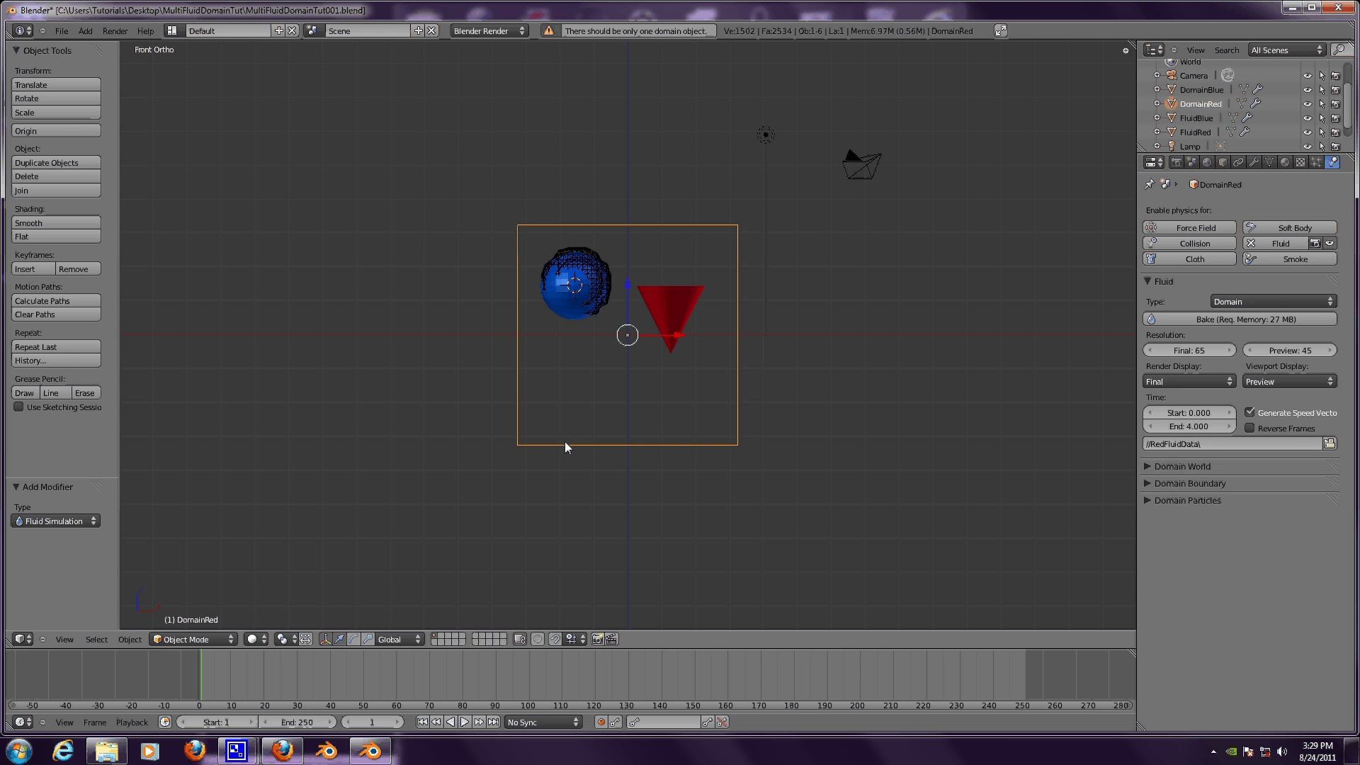
right_click(543, 262)
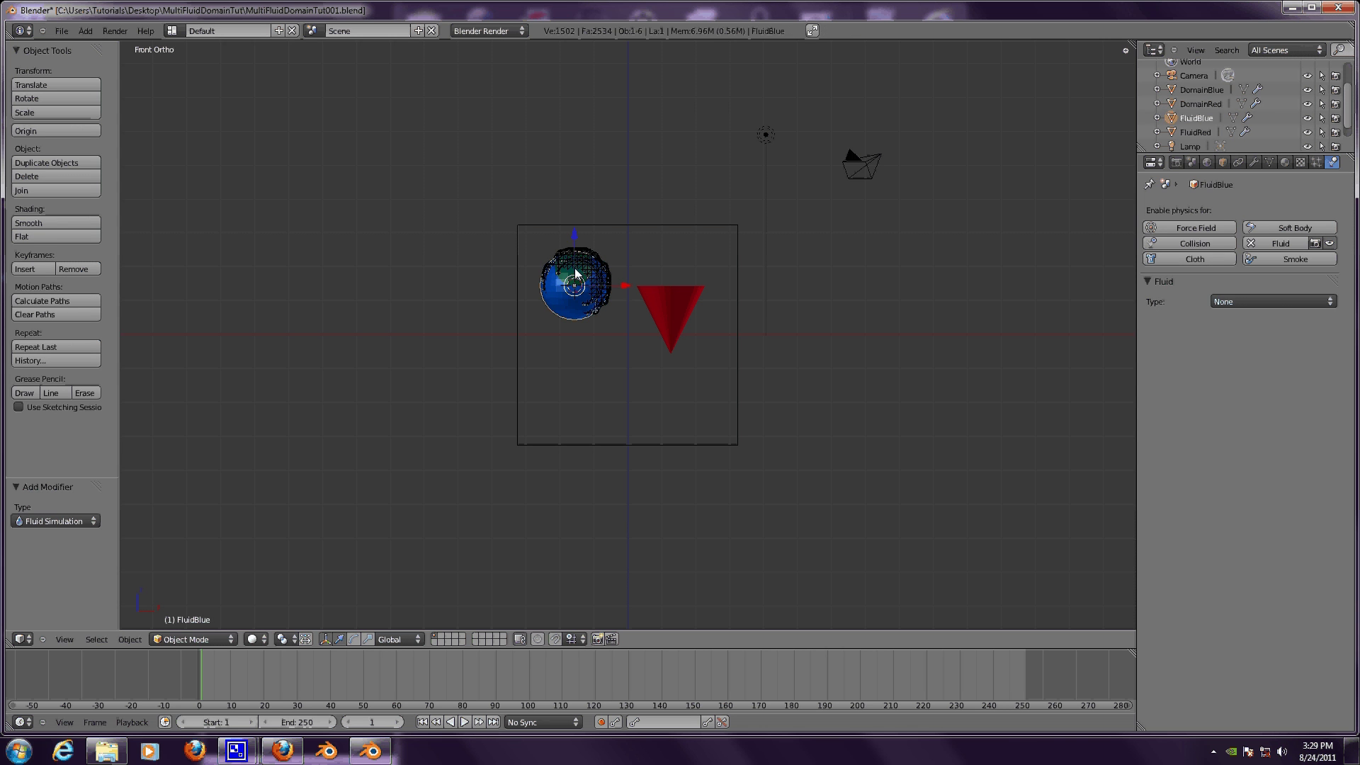
right_click(575, 273)
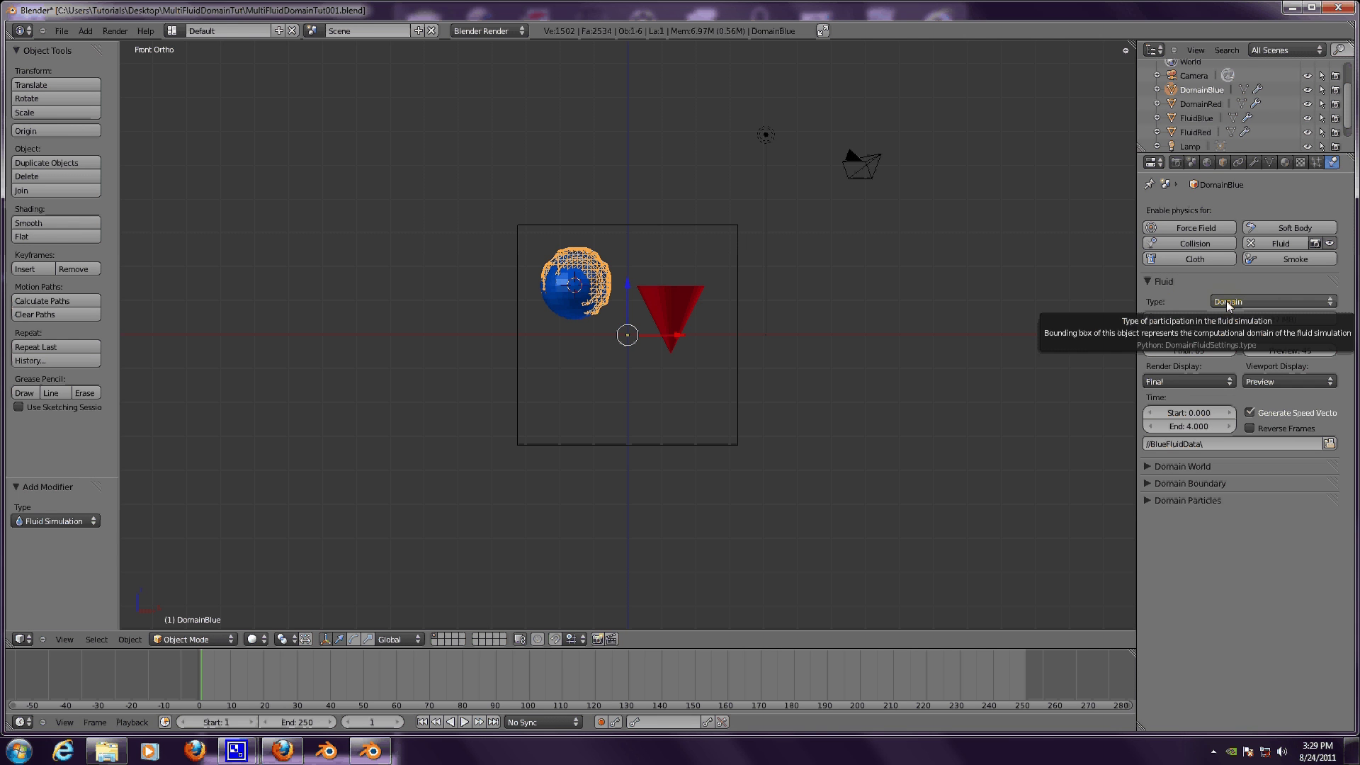
left_click(1259, 243)
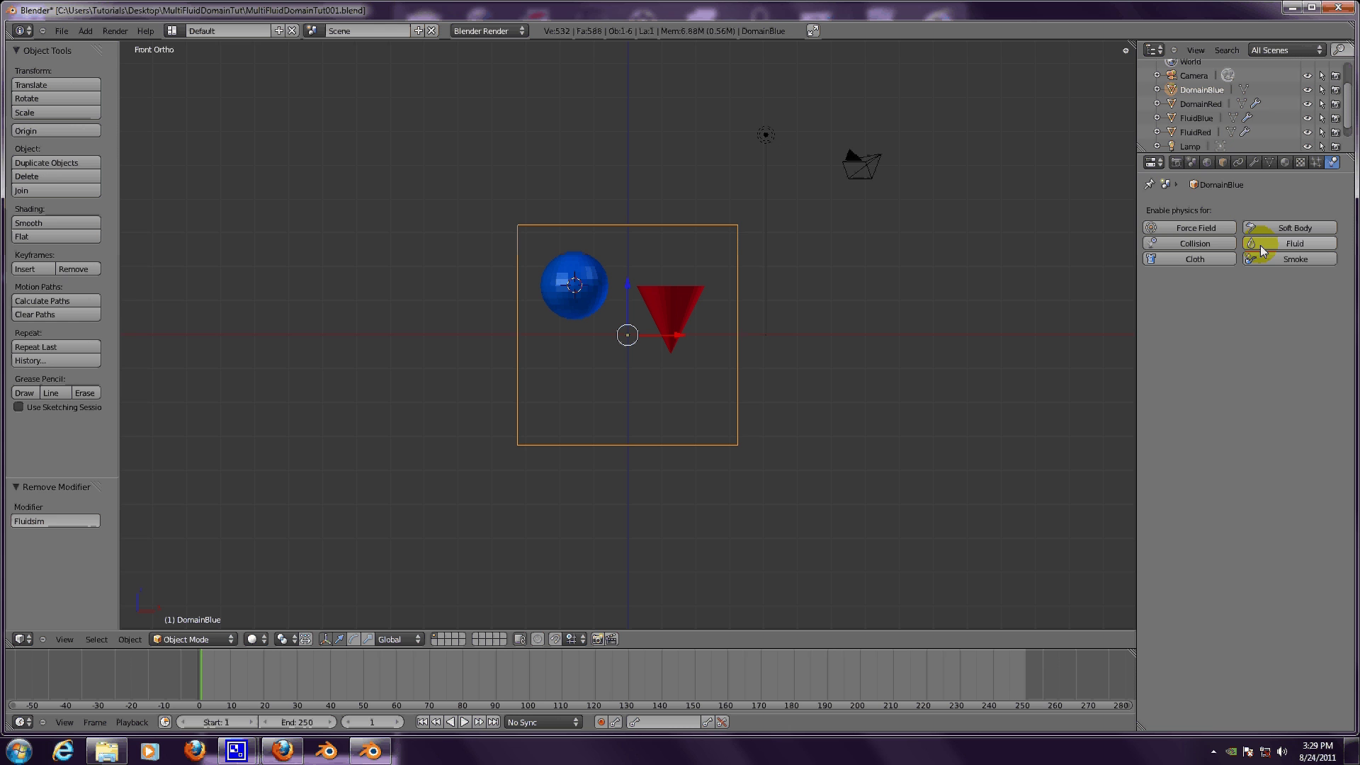
left_click(1261, 245)
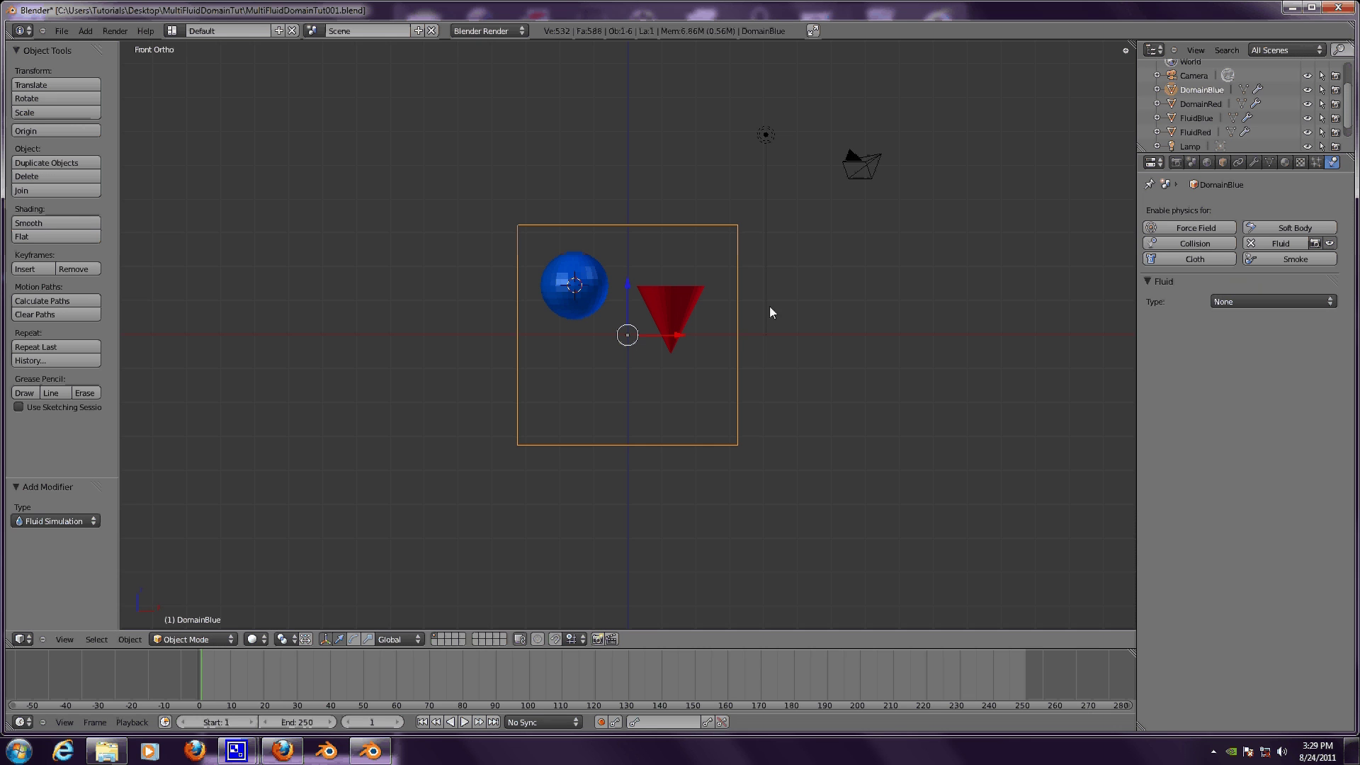
right_click(685, 306)
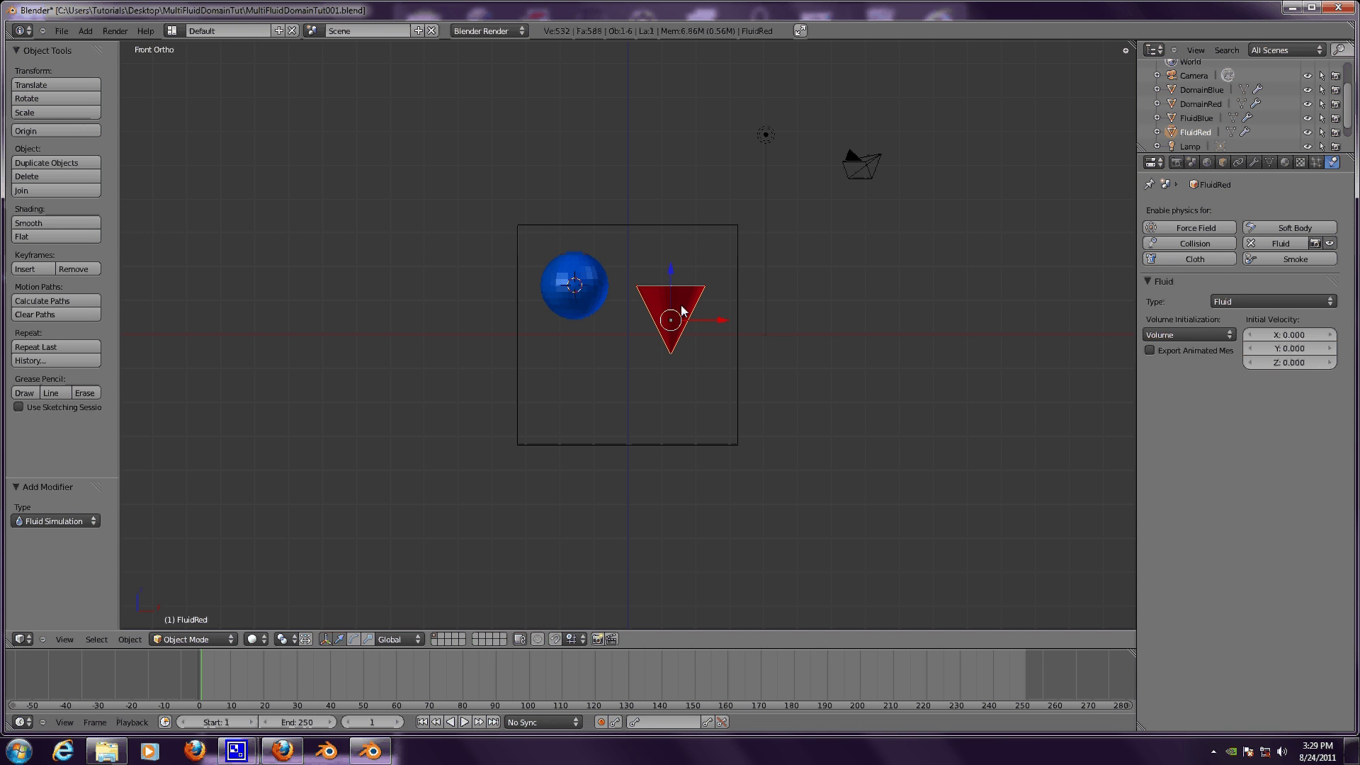
right_click(735, 446)
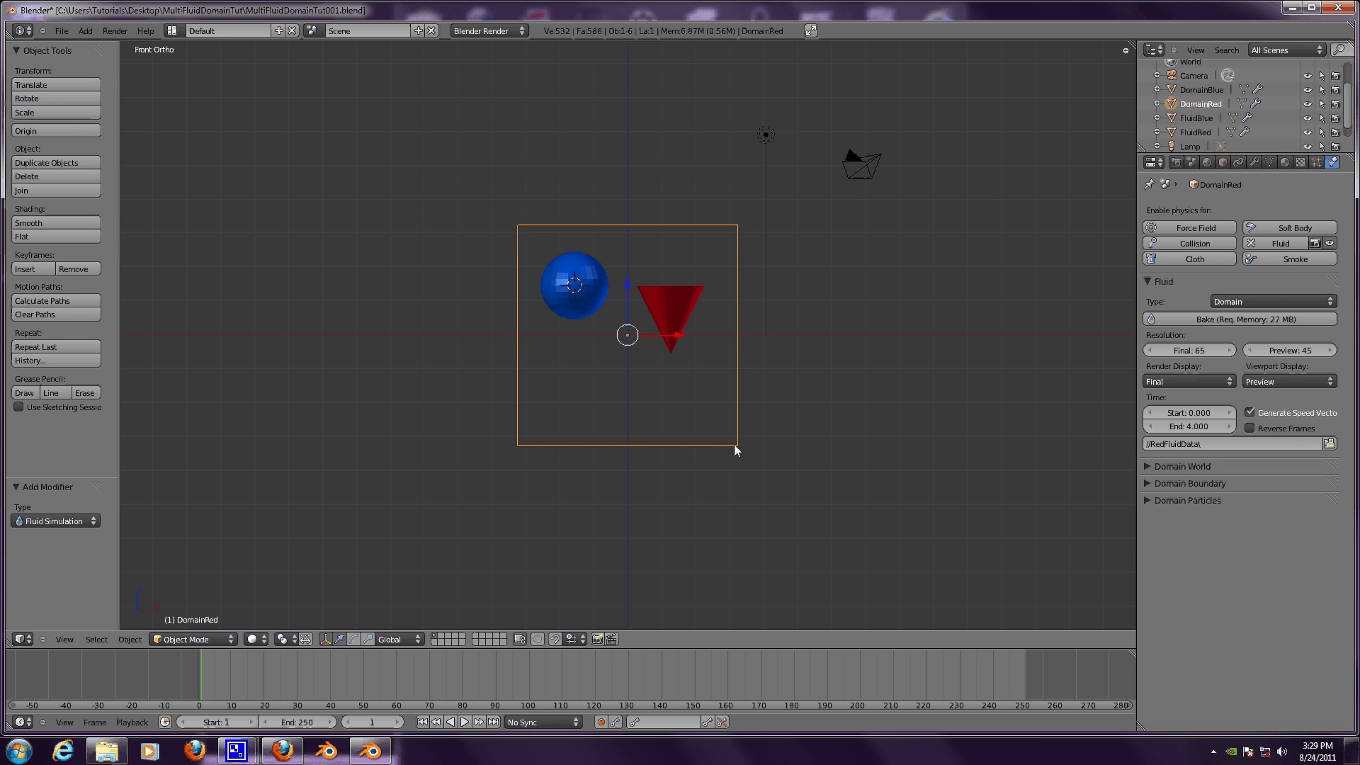
- Bake DomainRed's fluid simulation so a red fluid mesh forms around the FluidRed cone
left_click(1185, 322)
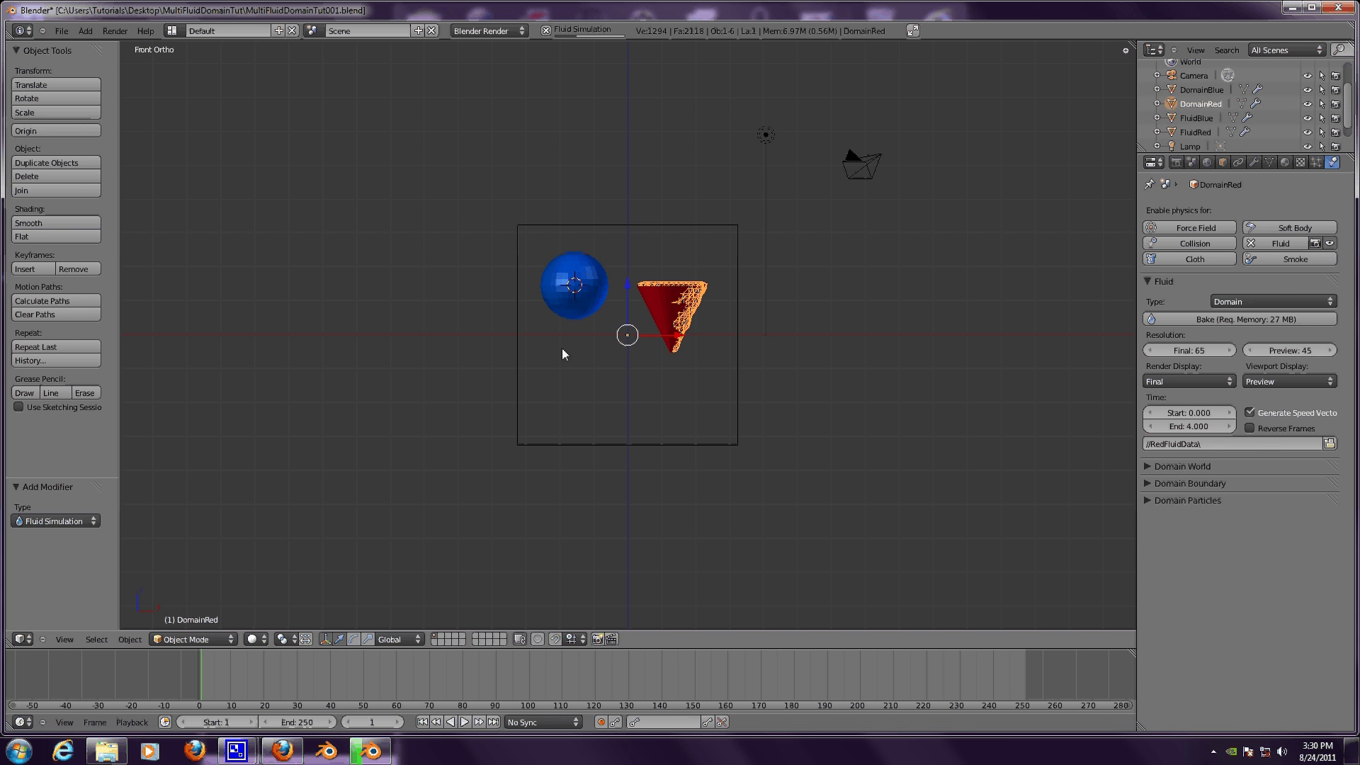
- Scrub the timeline through frames 4 to 247 to watch the red fluid pour from the cone
left_click(221, 689)
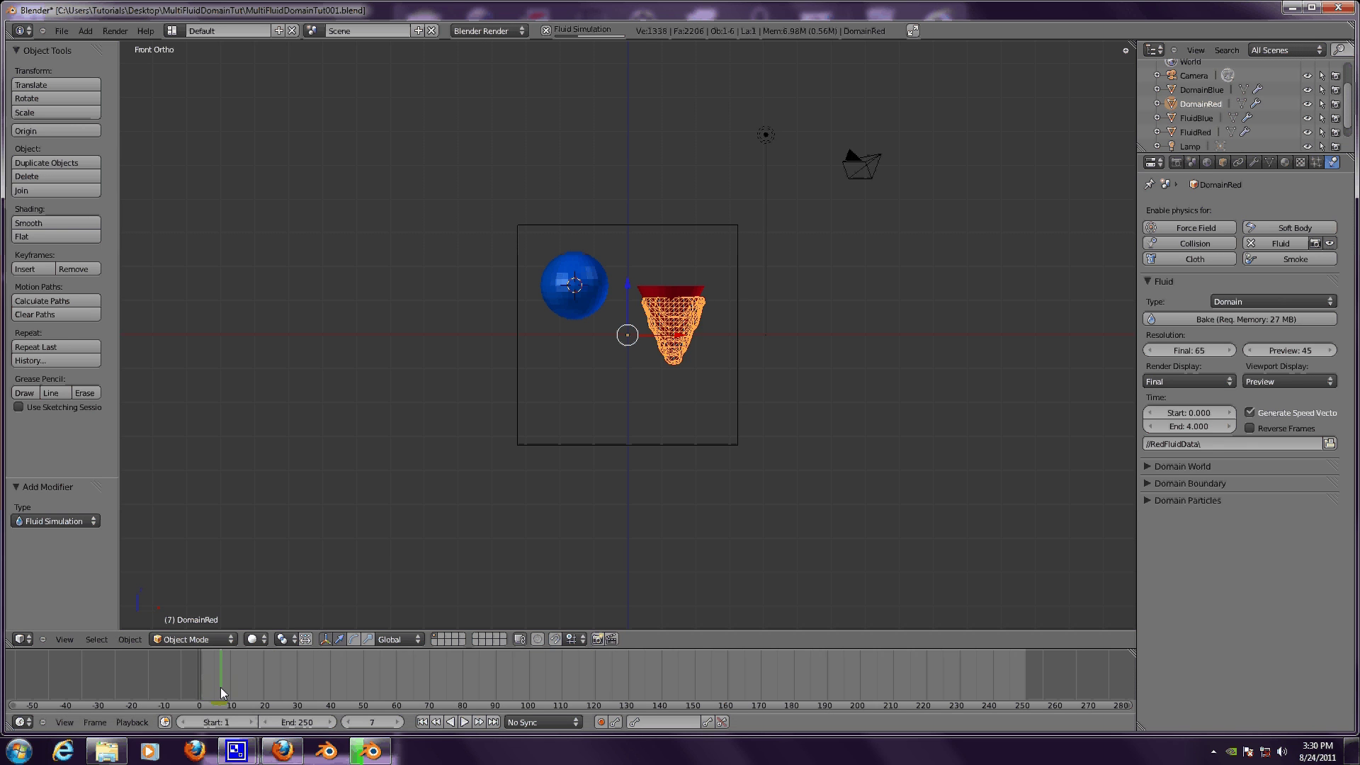
left_click_drag(235, 682, 244, 679)
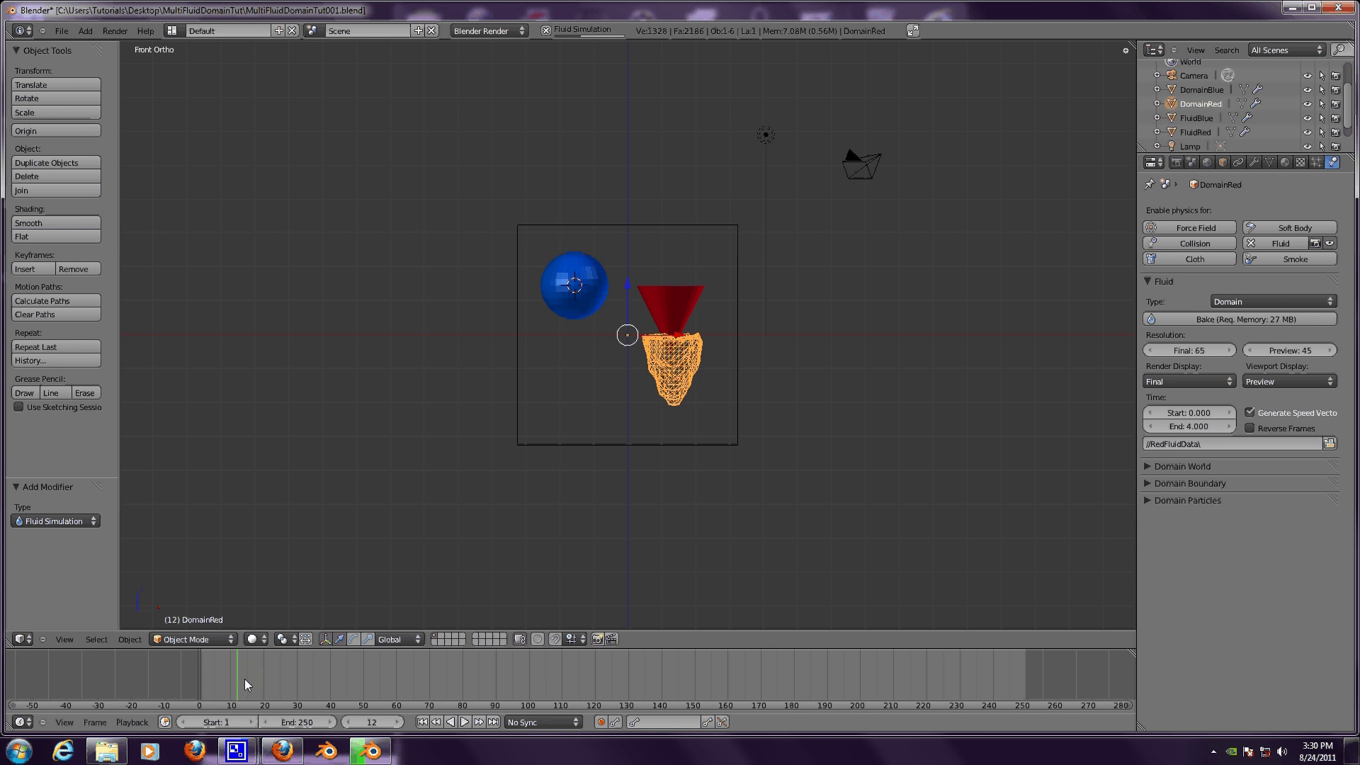
left_click(245, 679)
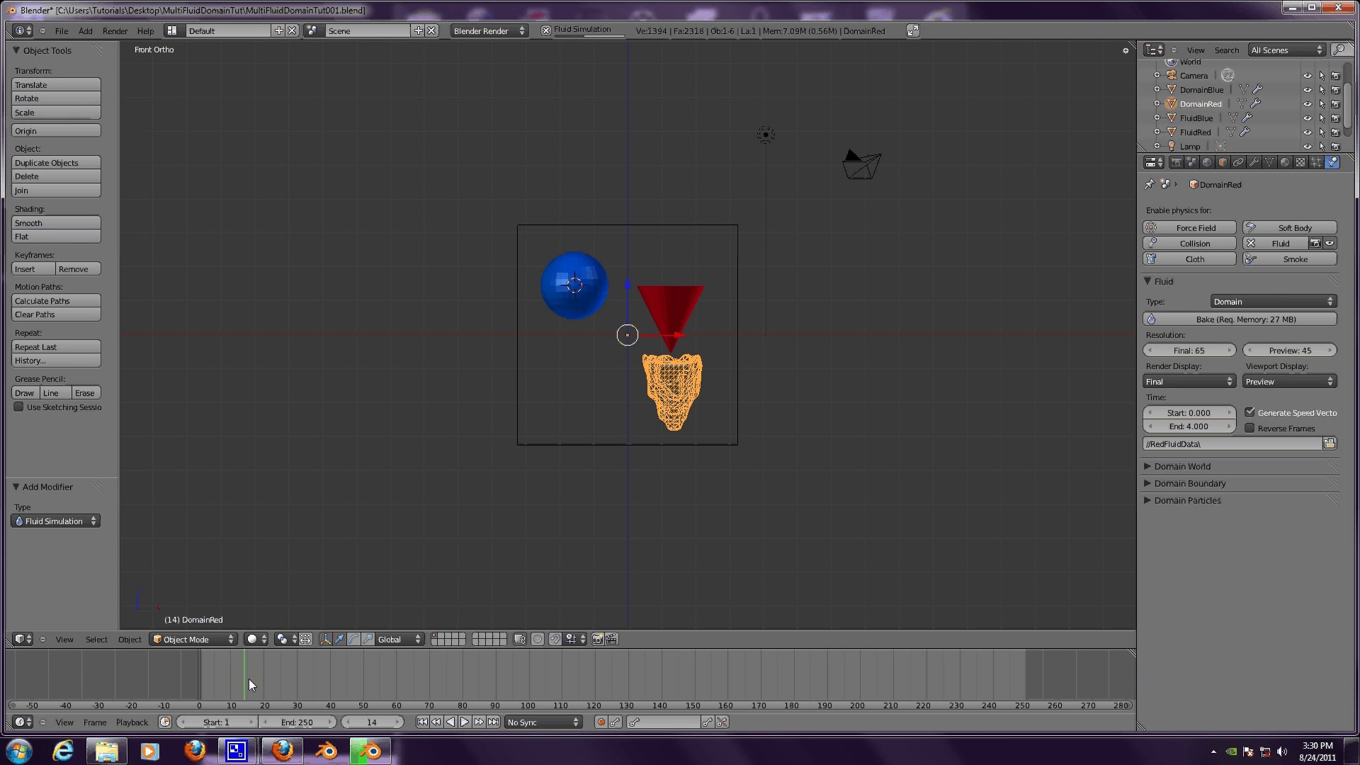
left_click(247, 680)
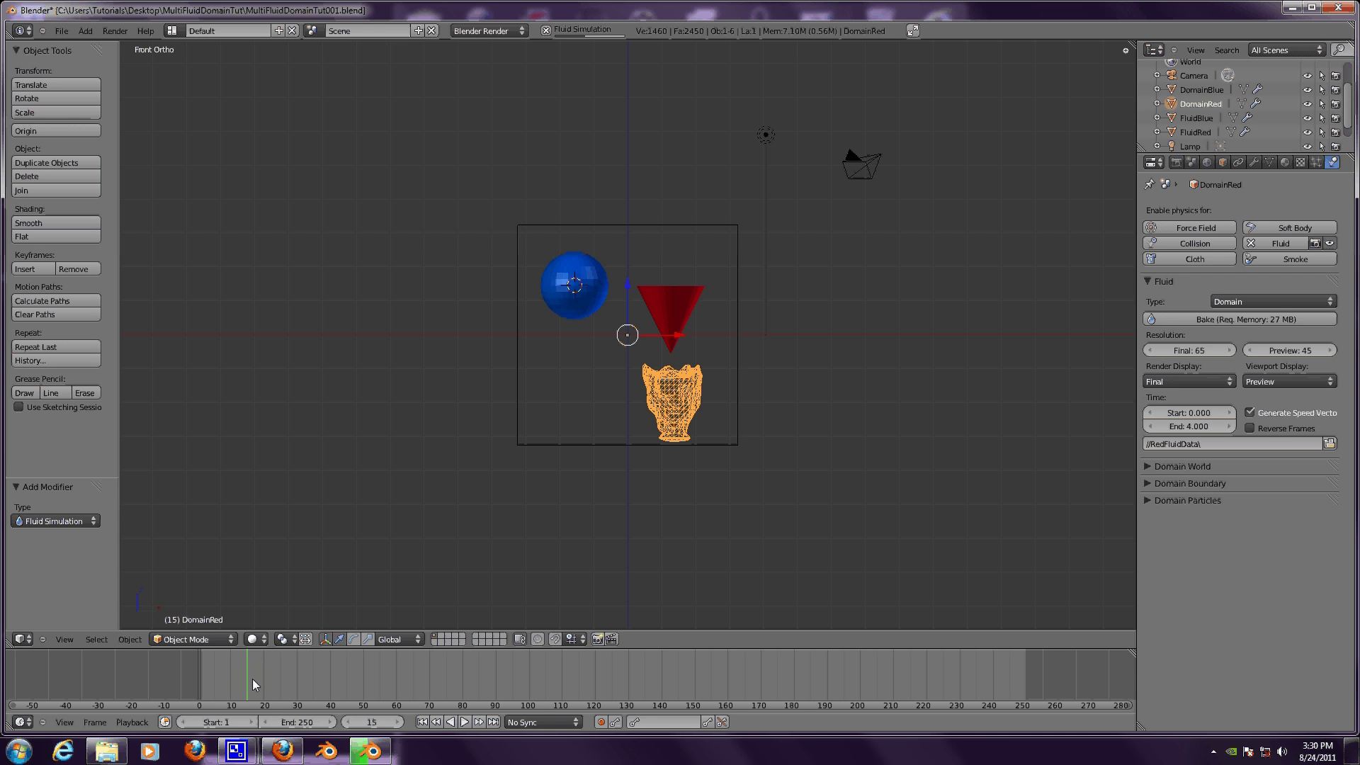
left_click(253, 680)
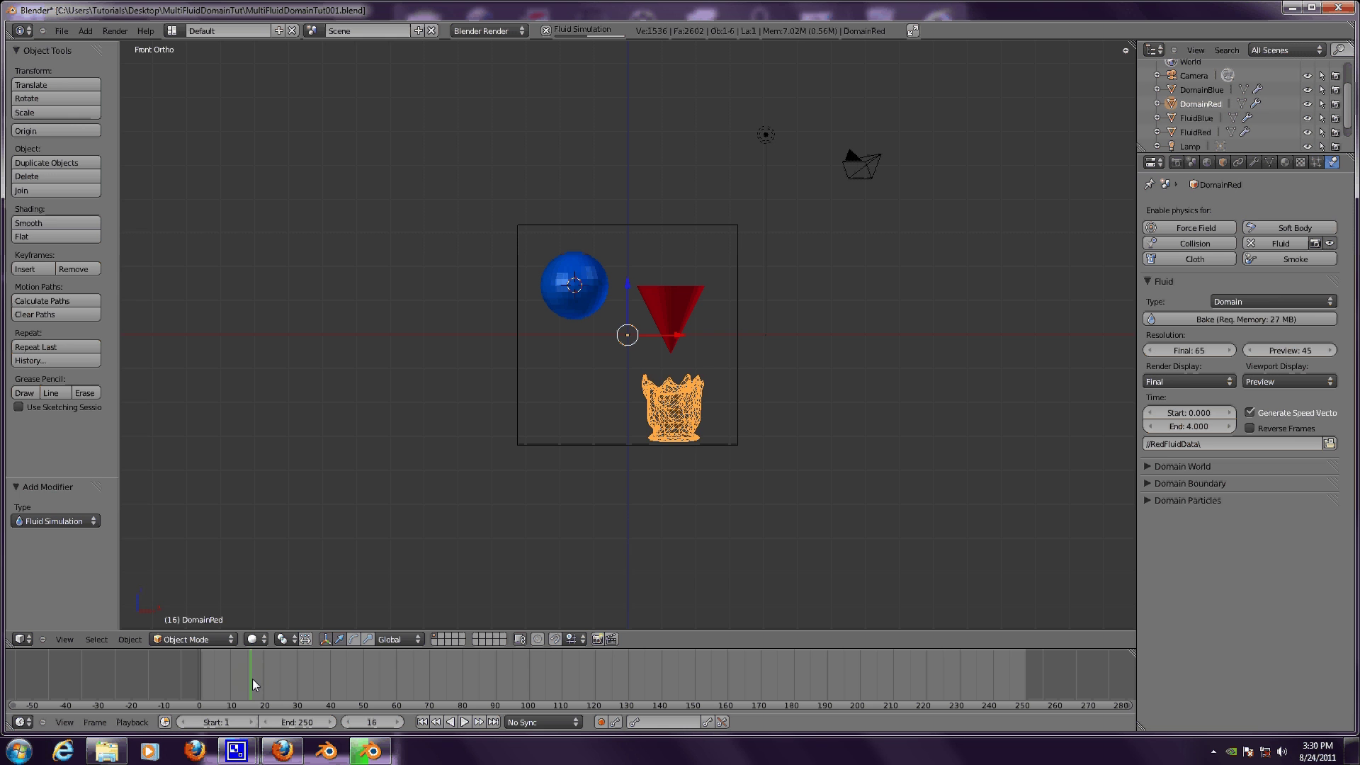
left_click(260, 682)
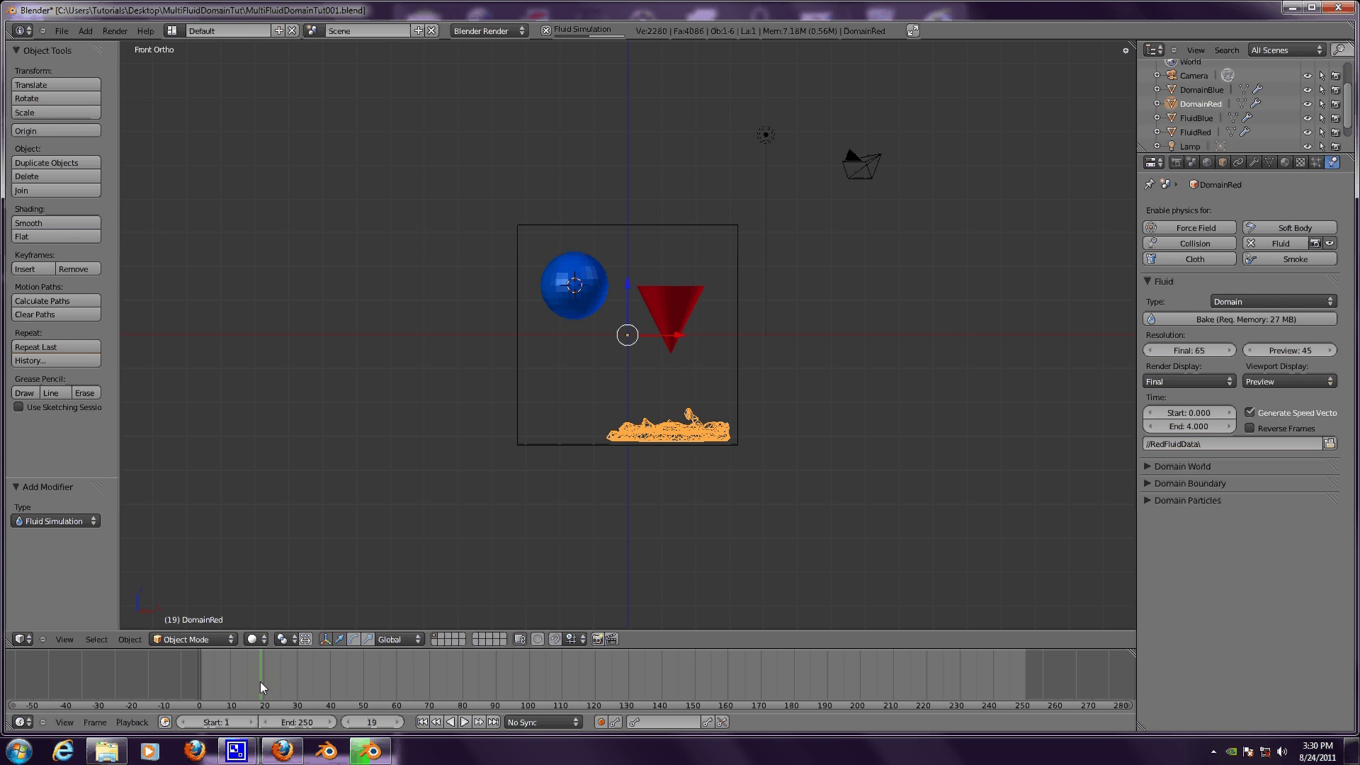
left_click(228, 687)
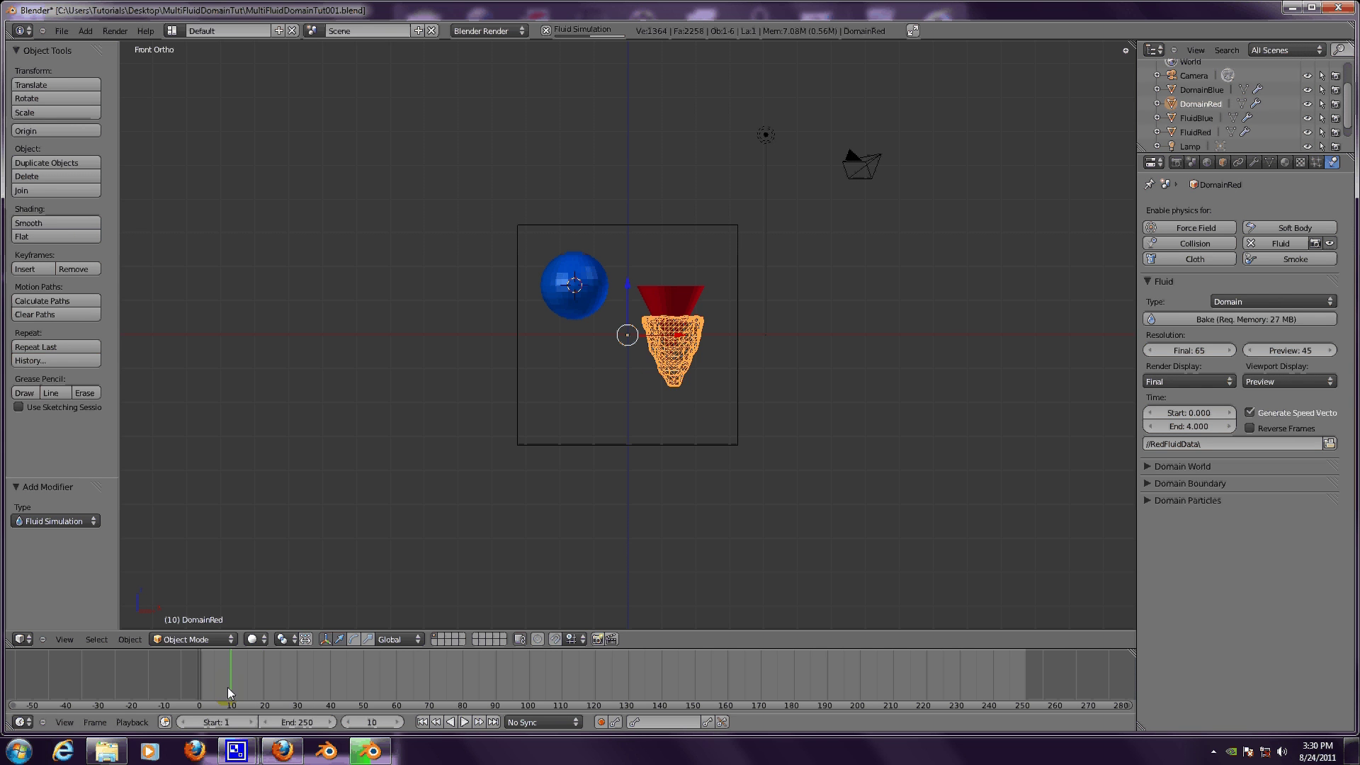
left_click(225, 691)
left_click(255, 688)
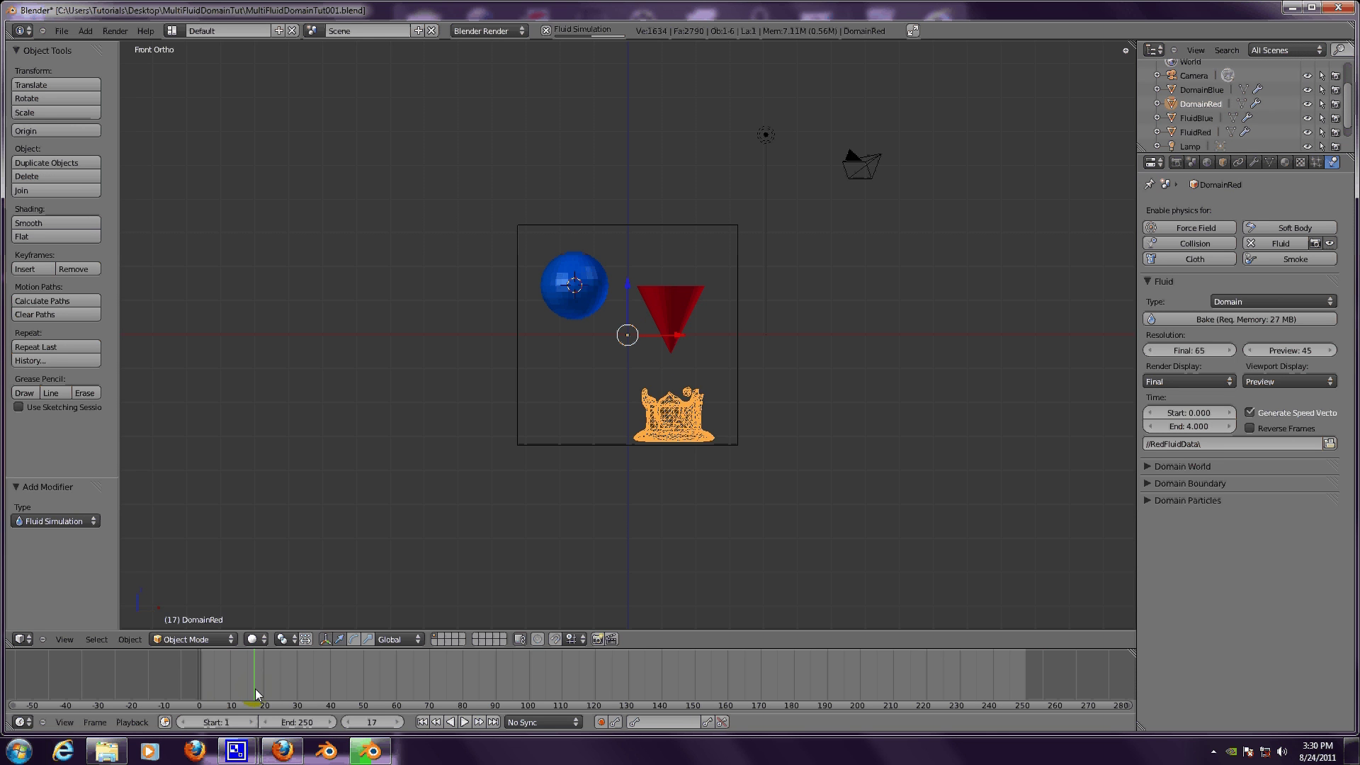
left_click(211, 691)
left_click(262, 689)
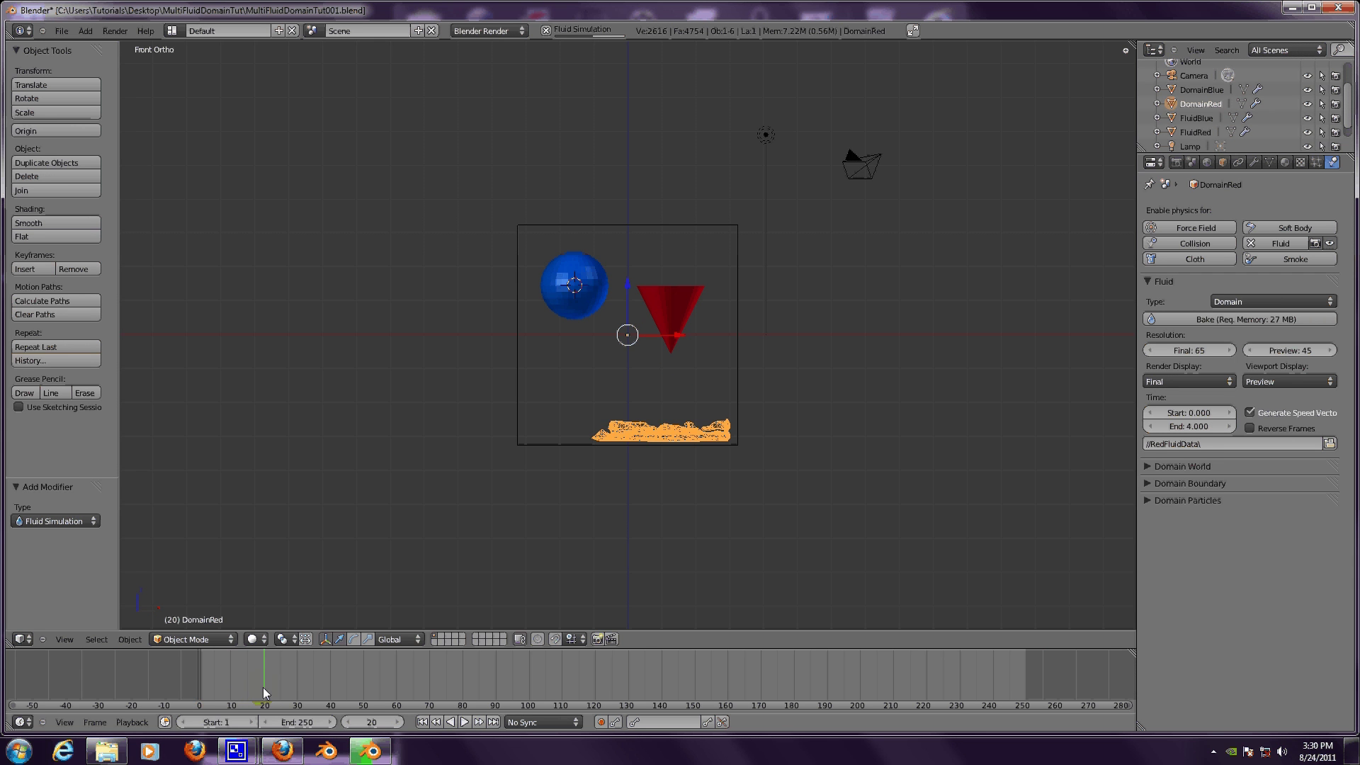
left_click(287, 688)
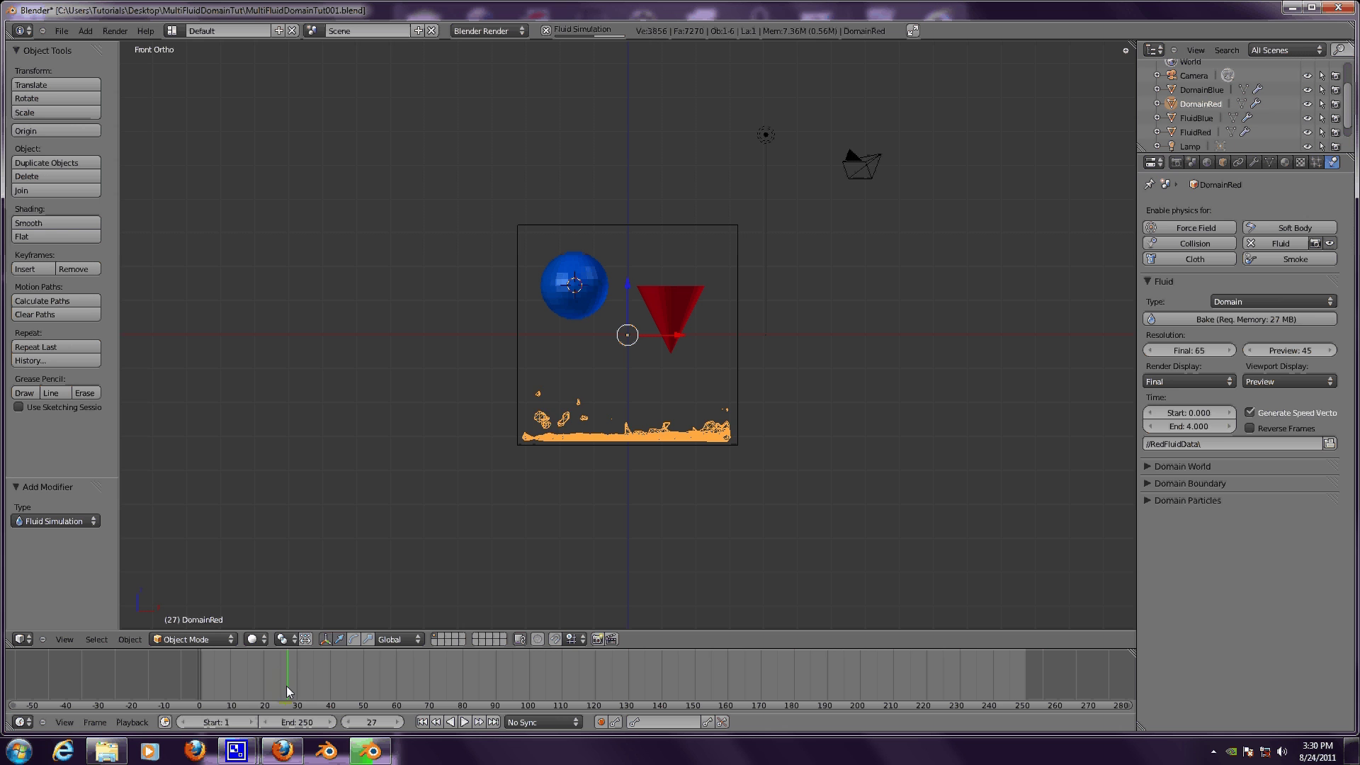
left_click(303, 686)
left_click(323, 684)
left_click(350, 674)
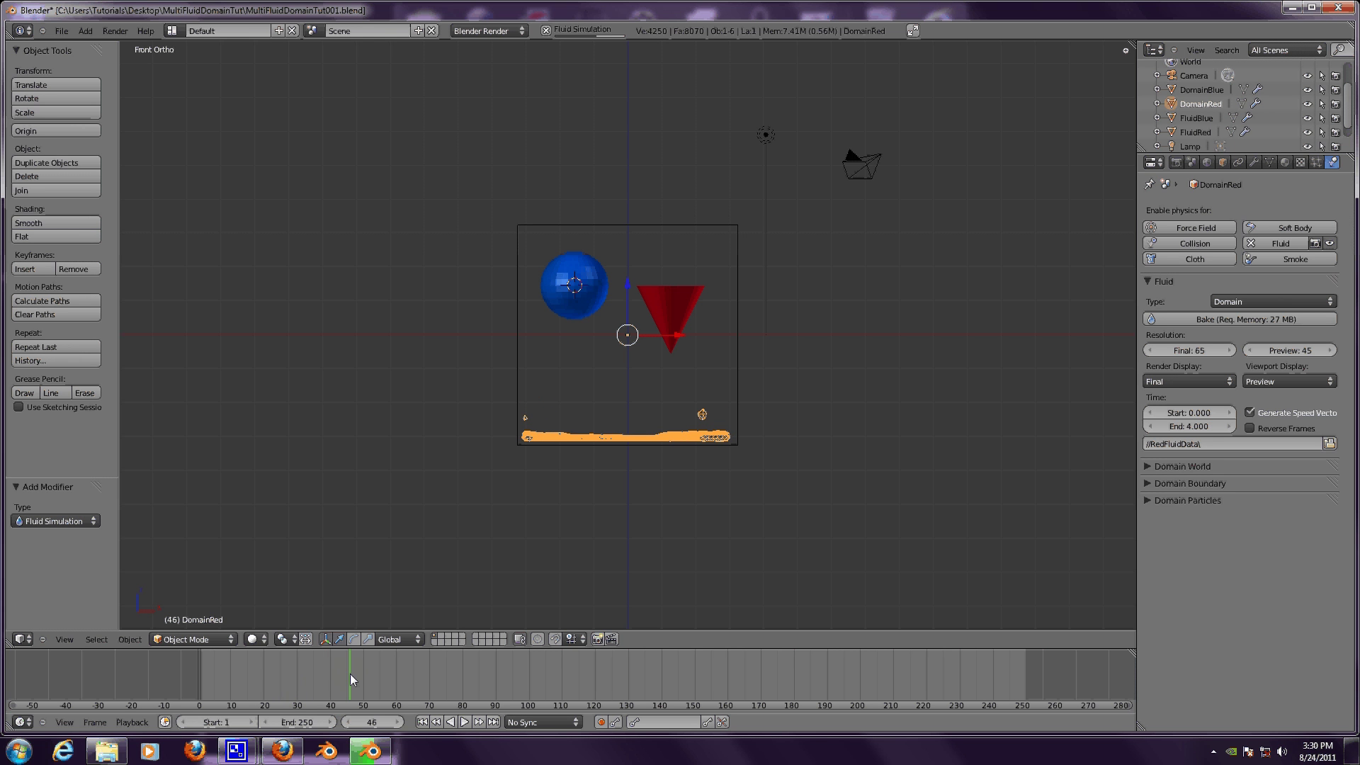
left_click(361, 672)
left_click(372, 660)
left_click(401, 672)
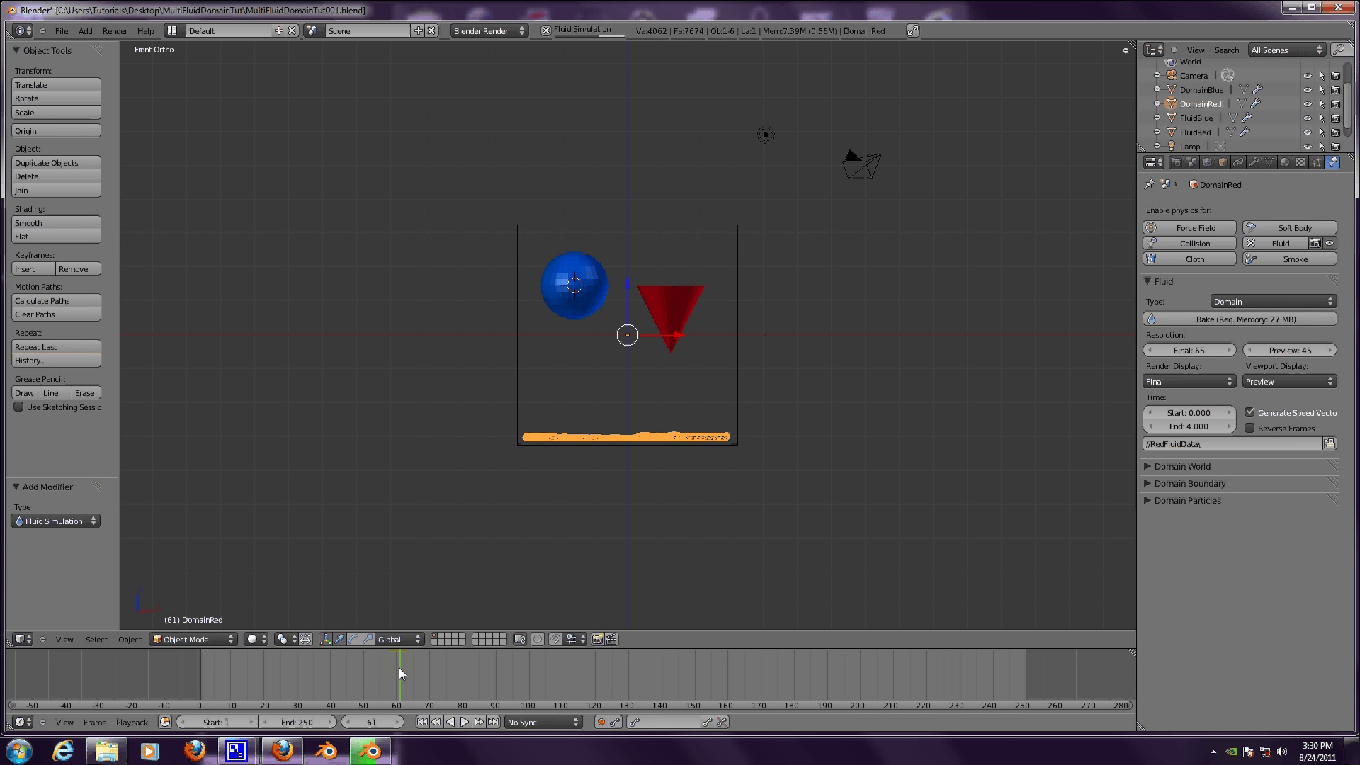
left_click(428, 671)
left_click(454, 671)
left_click(476, 671)
left_click(499, 668)
left_click(530, 669)
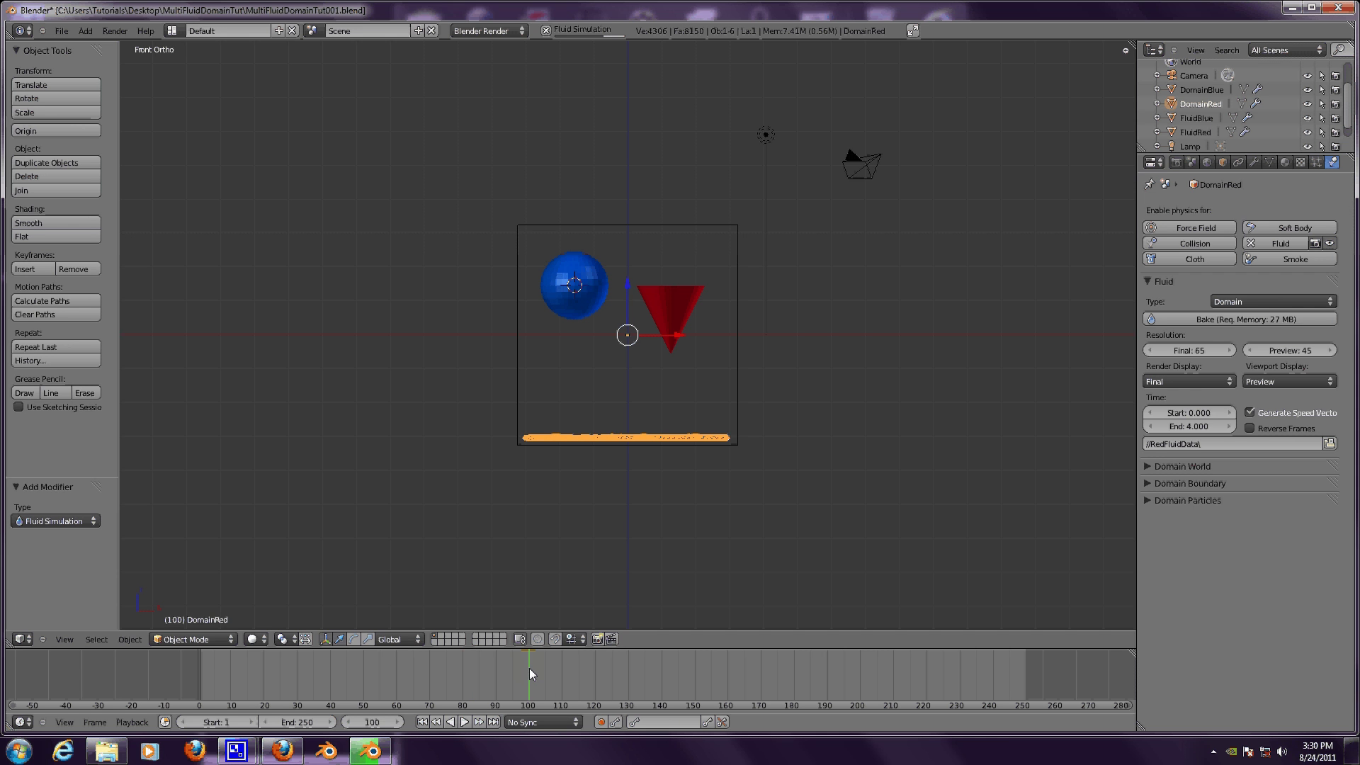
left_click(565, 675)
left_click(635, 672)
left_click(717, 665)
left_click(819, 664)
mouse_move(812, 666)
left_mouse_down()
mouse_move(892, 666)
mouse_move(815, 670)
left_mouse_up()
left_click_drag(815, 670, 1001, 669)
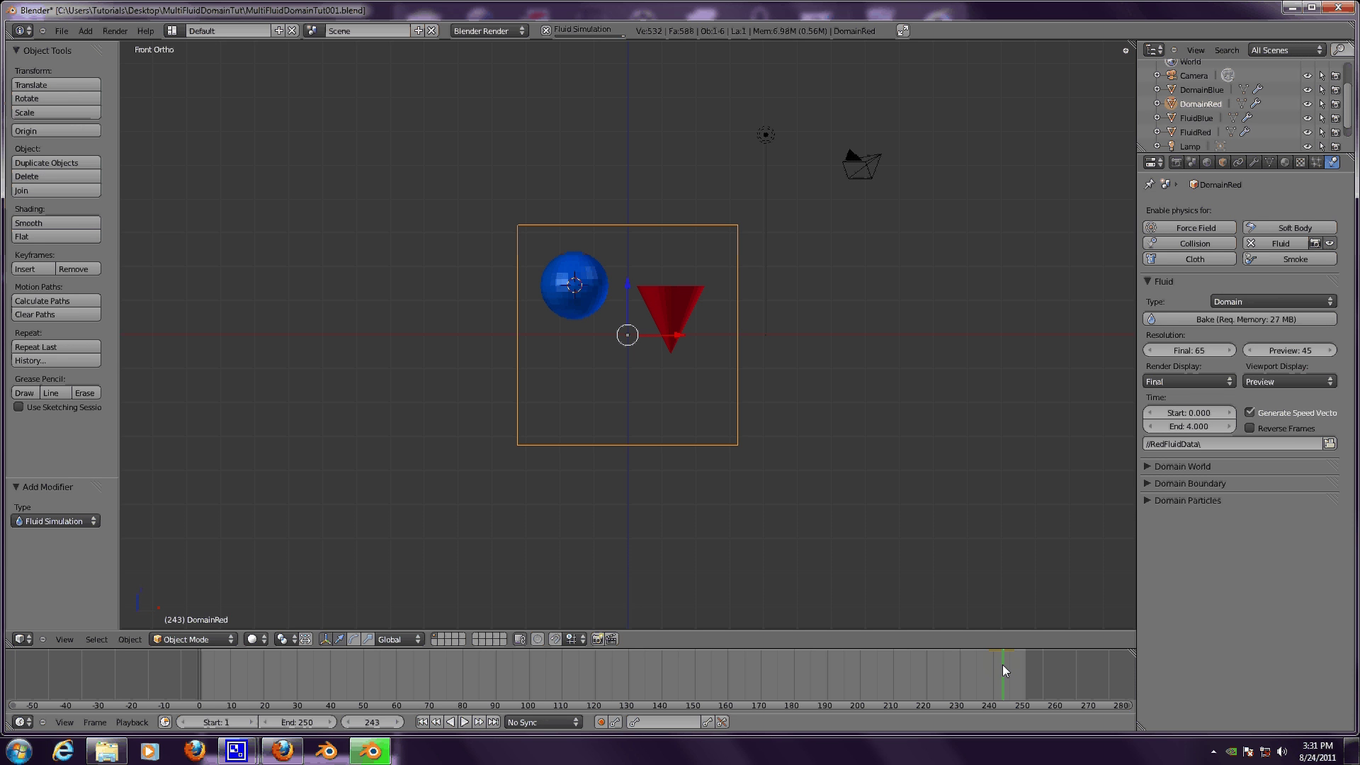
left_click_drag(1003, 670, 920, 683)
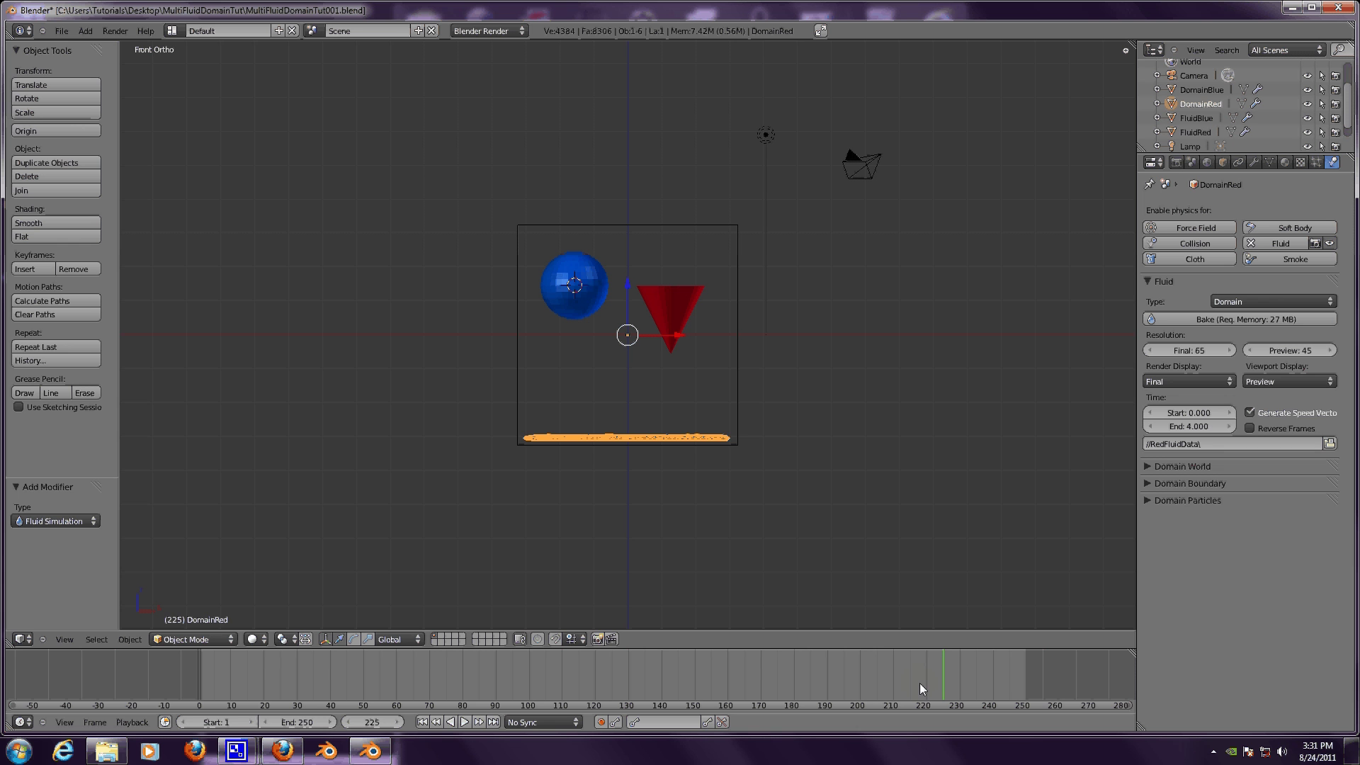
left_click_drag(366, 690, 212, 680)
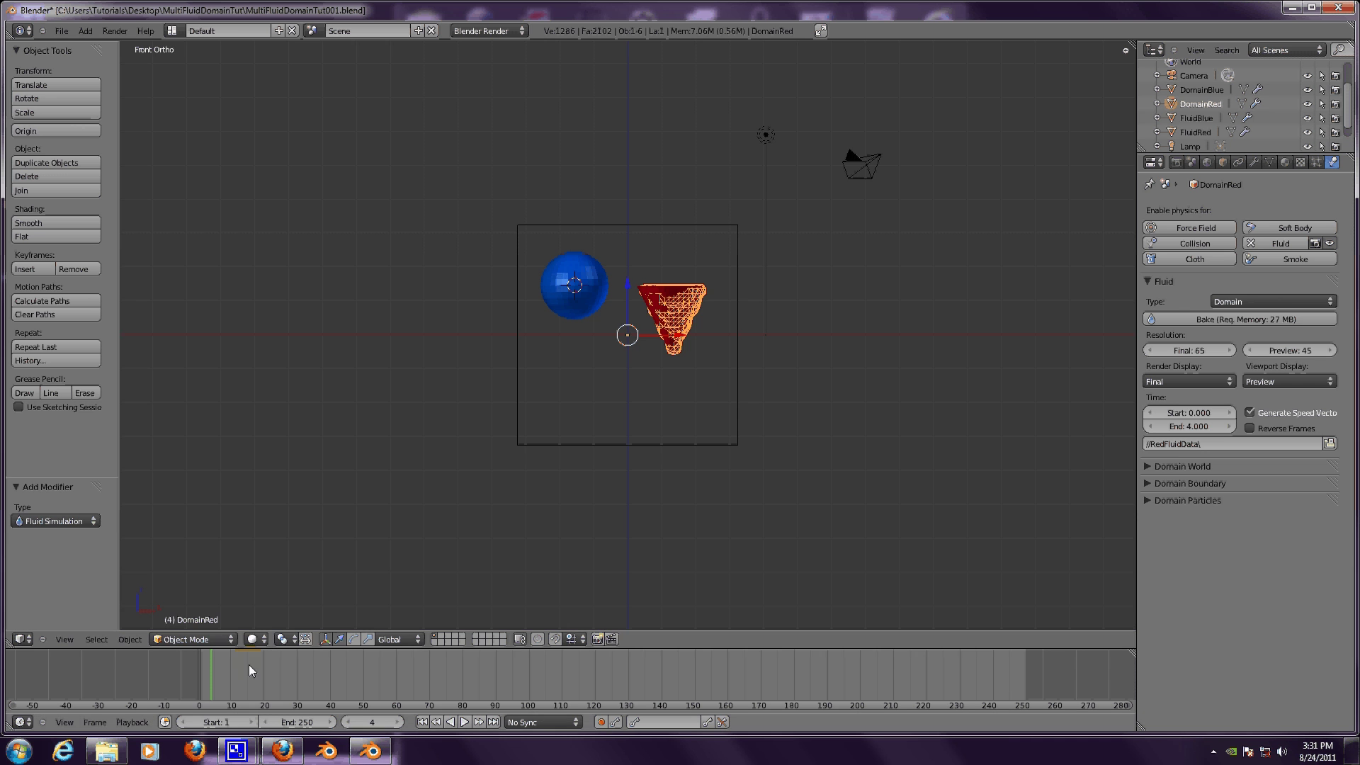
left_click_drag(248, 664, 224, 665)
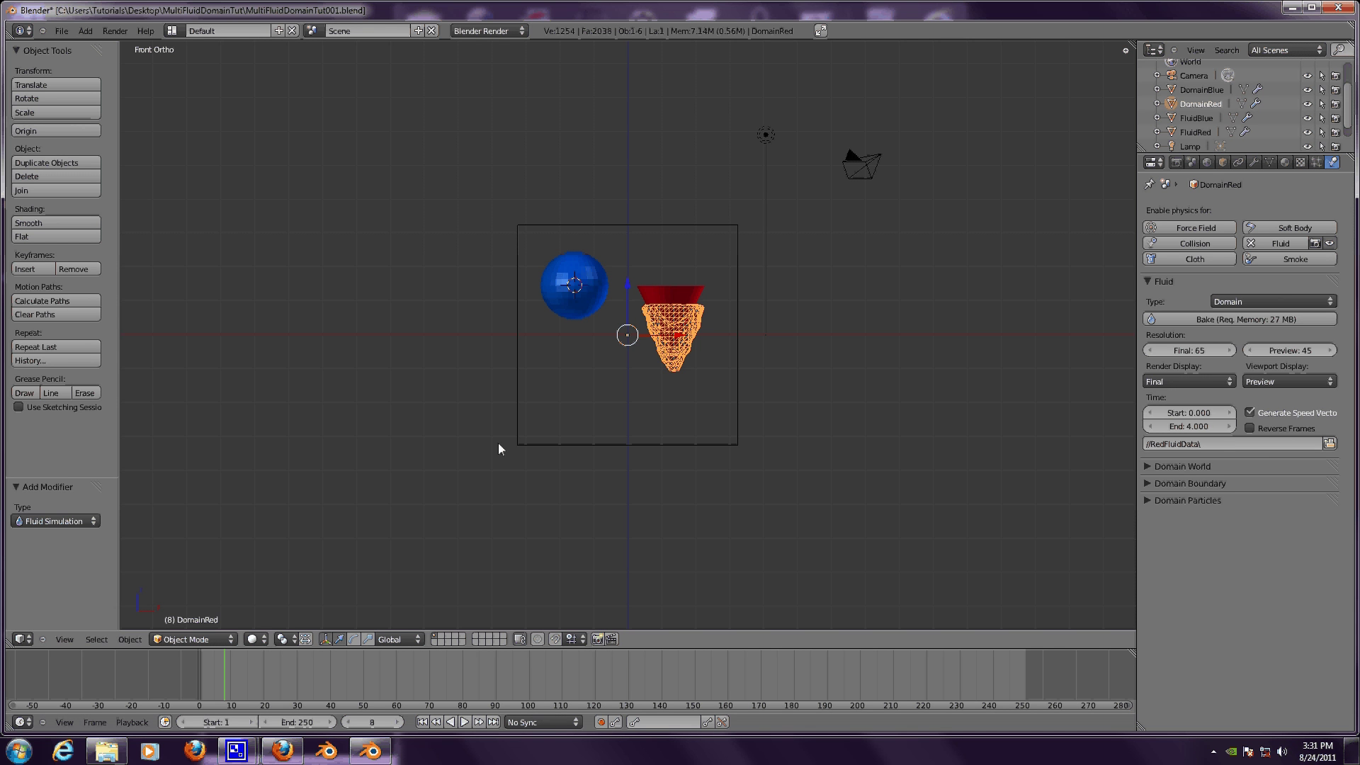
- Hide FluidRed and FluidBlue from viewport and render in the Outliner, then select DomainBlue
right_click(652, 296)
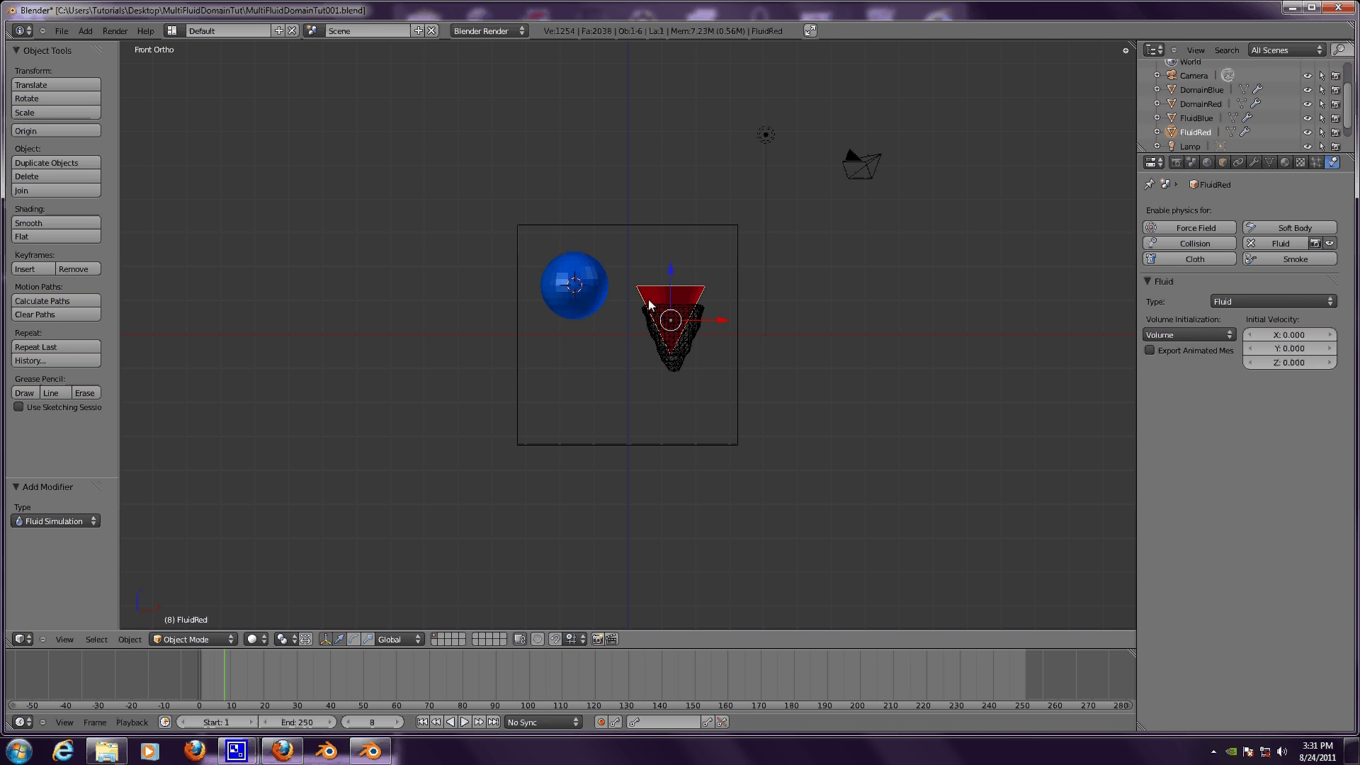
left_click(1307, 133)
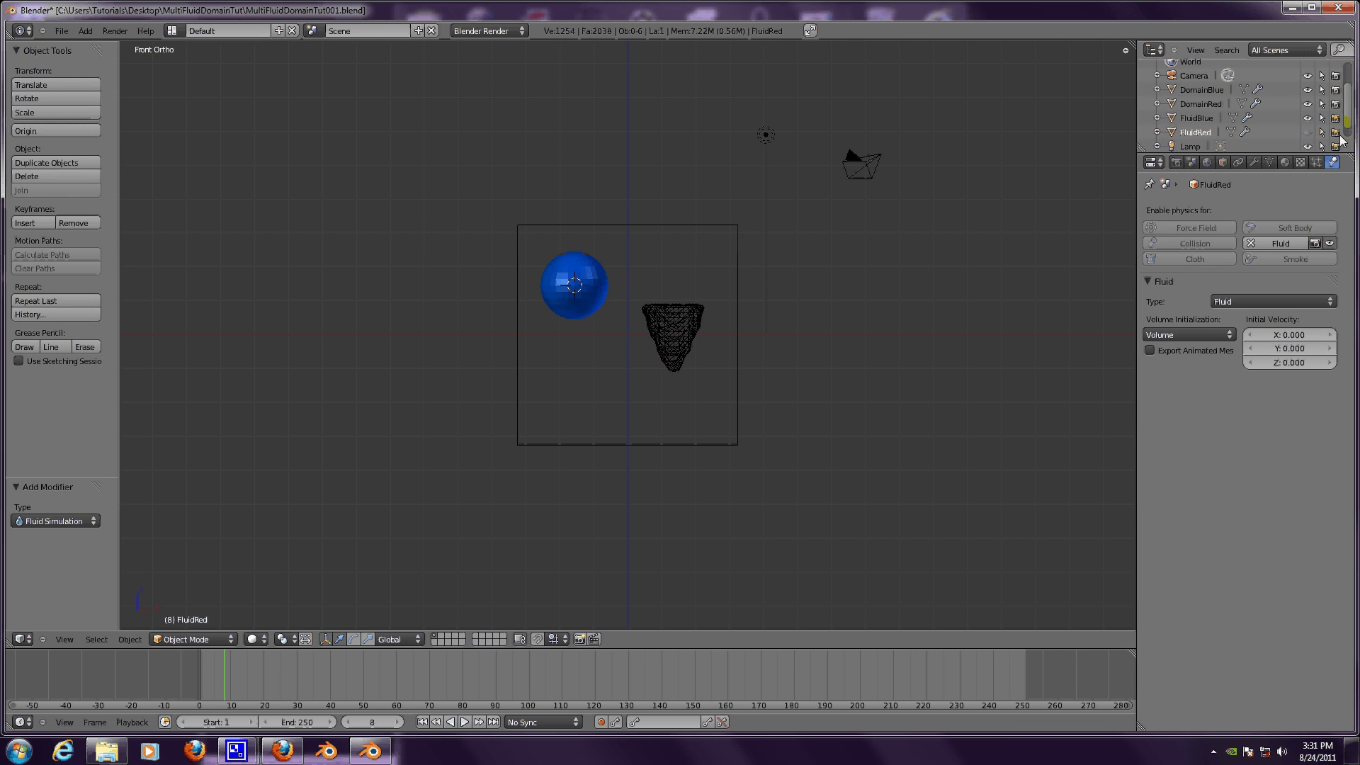
left_click(1335, 133)
left_click(1307, 118)
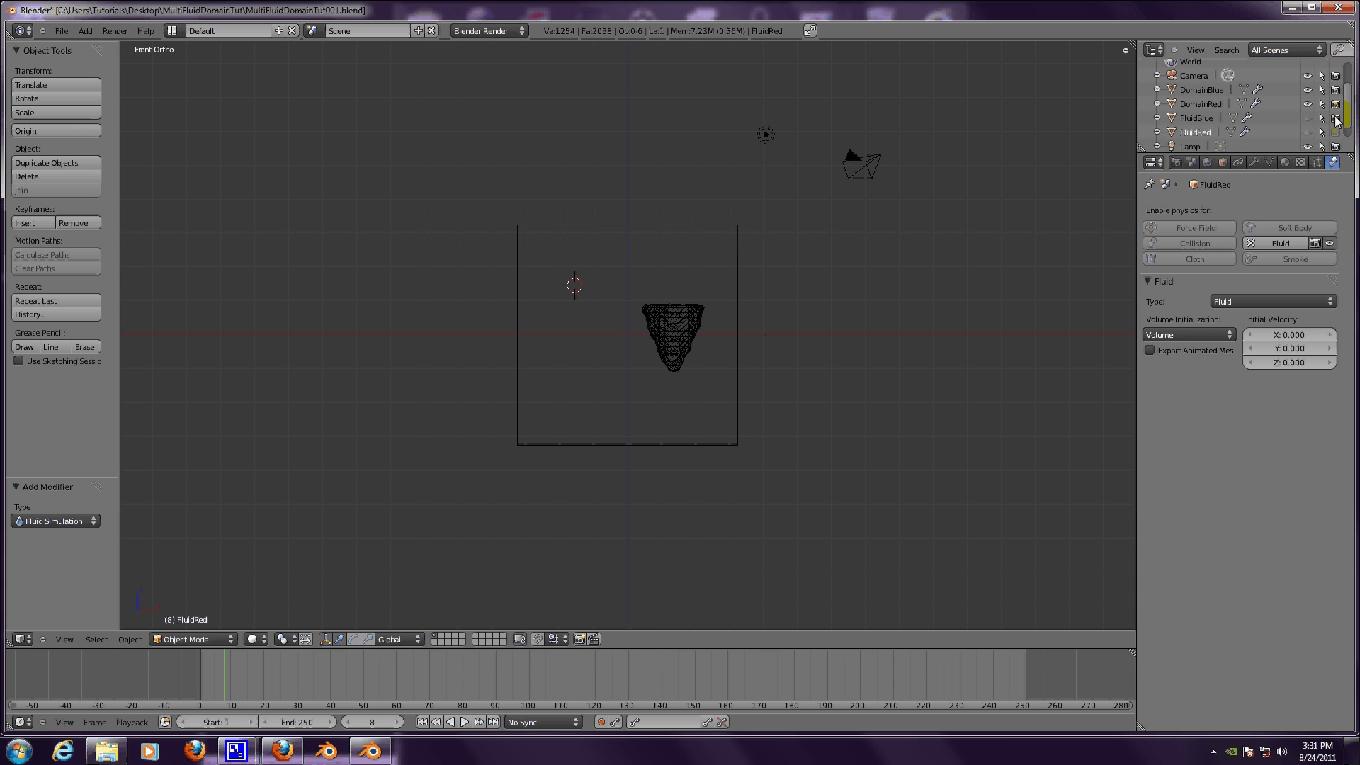
left_click(1336, 119)
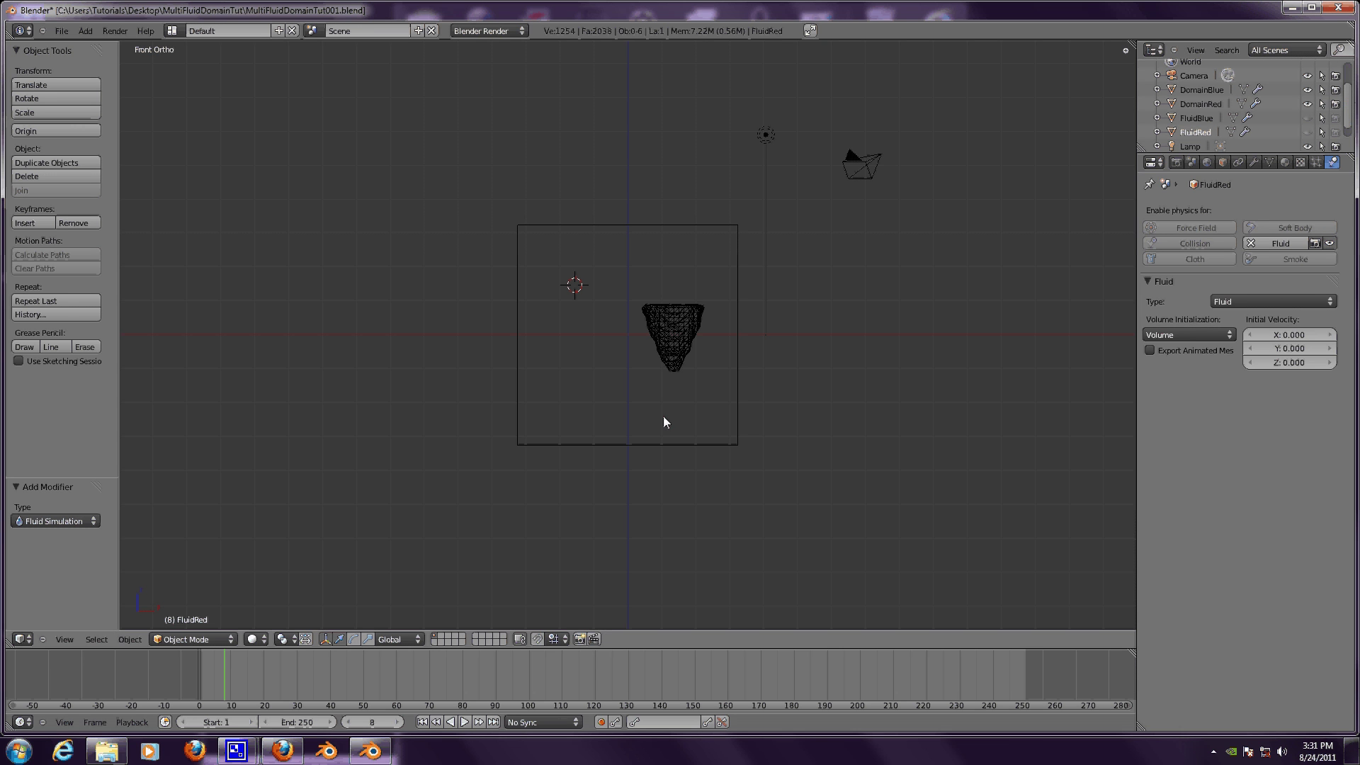
right_click(663, 443)
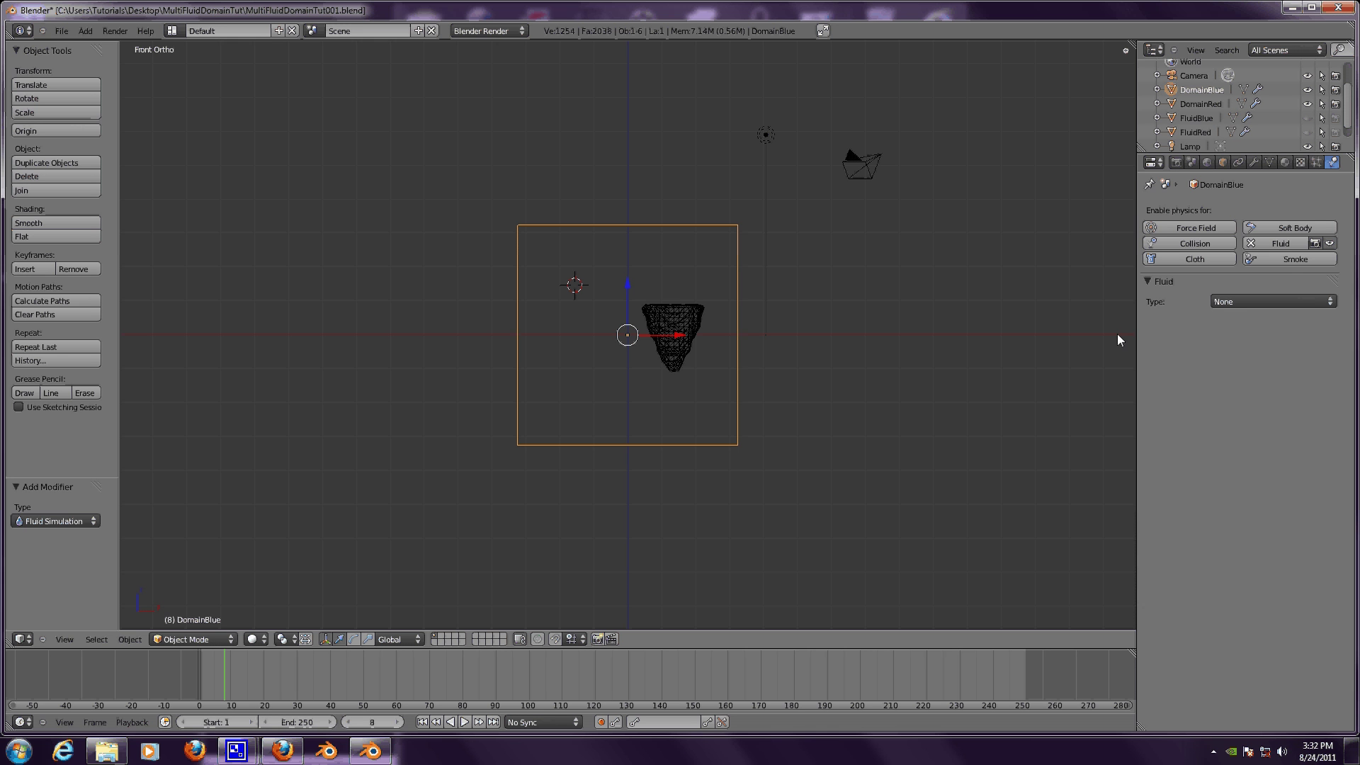
- Set DomainBlue's fluid type to Domain with its bake cache folder at //BlueFluidData
left_click(1263, 301)
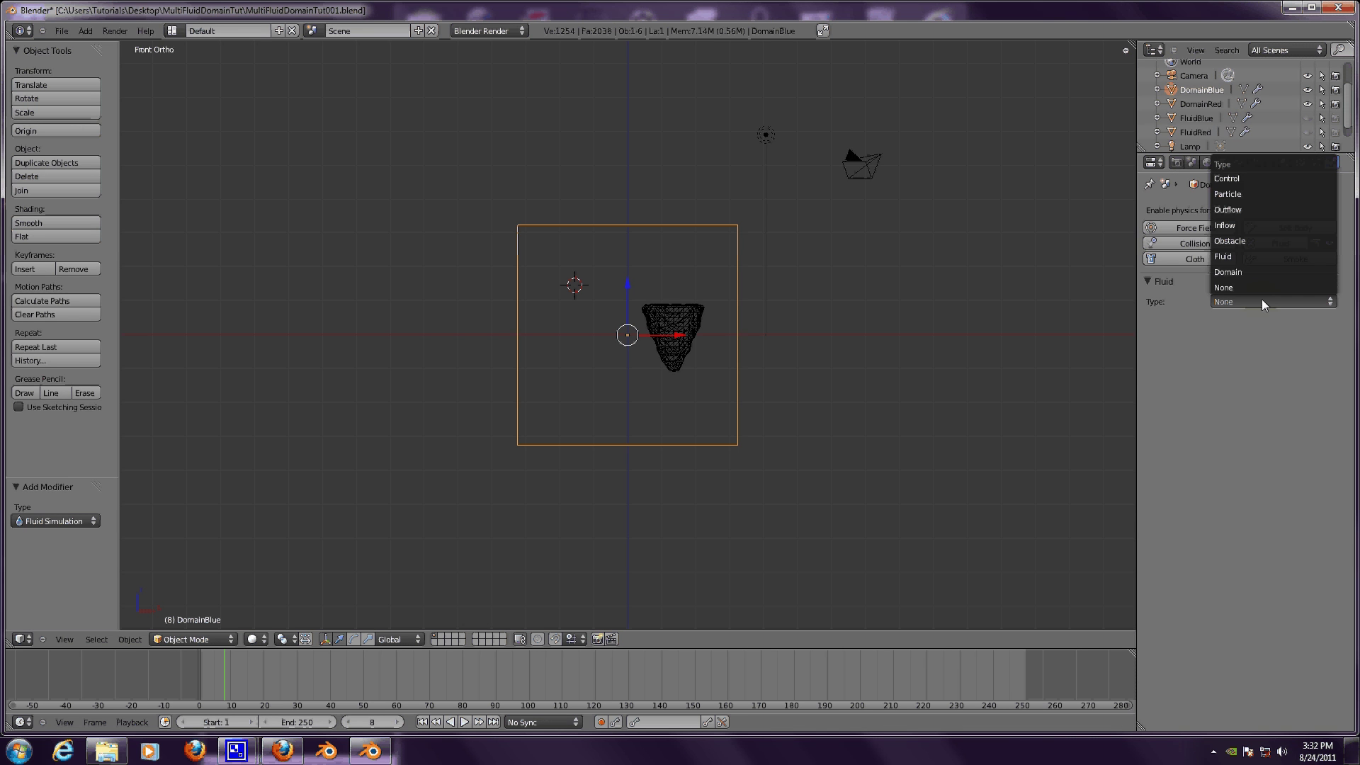
left_click(1246, 272)
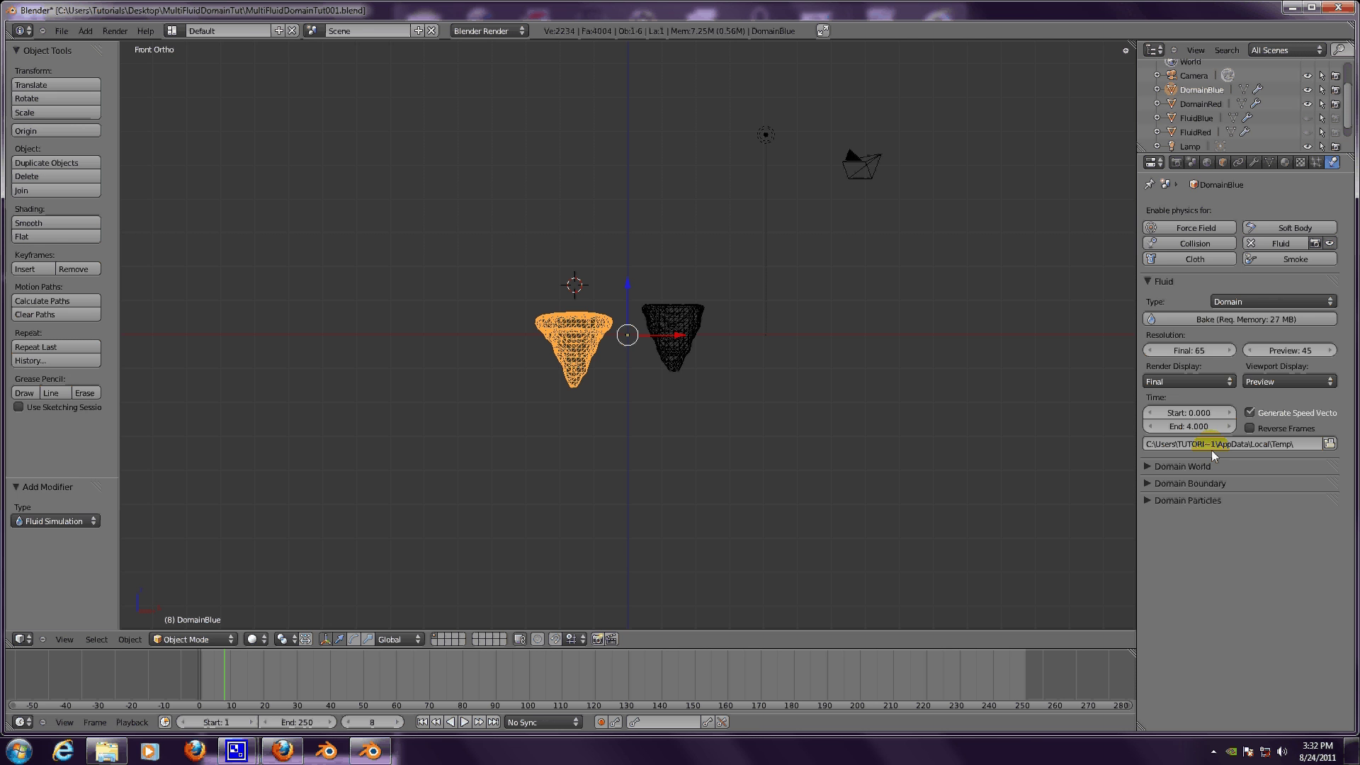
left_click(1330, 445)
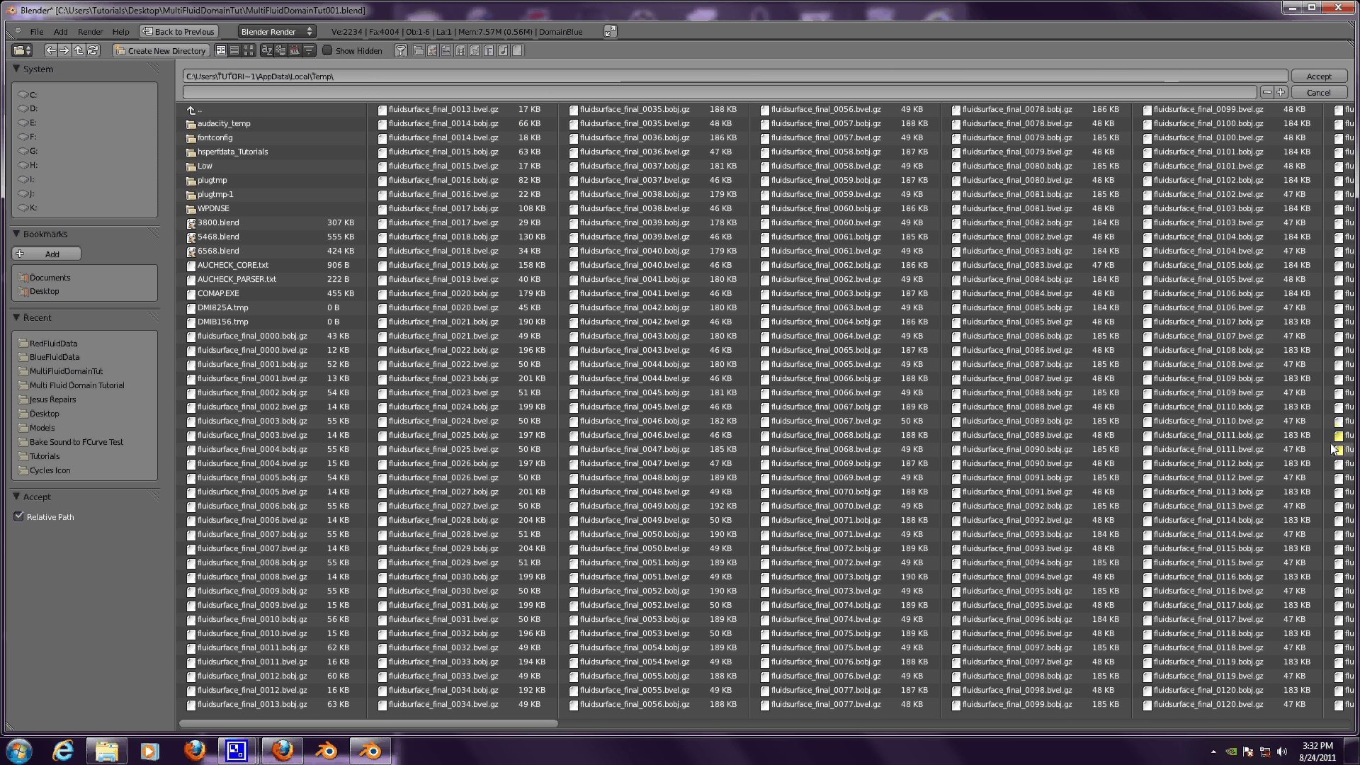
left_click(56, 362)
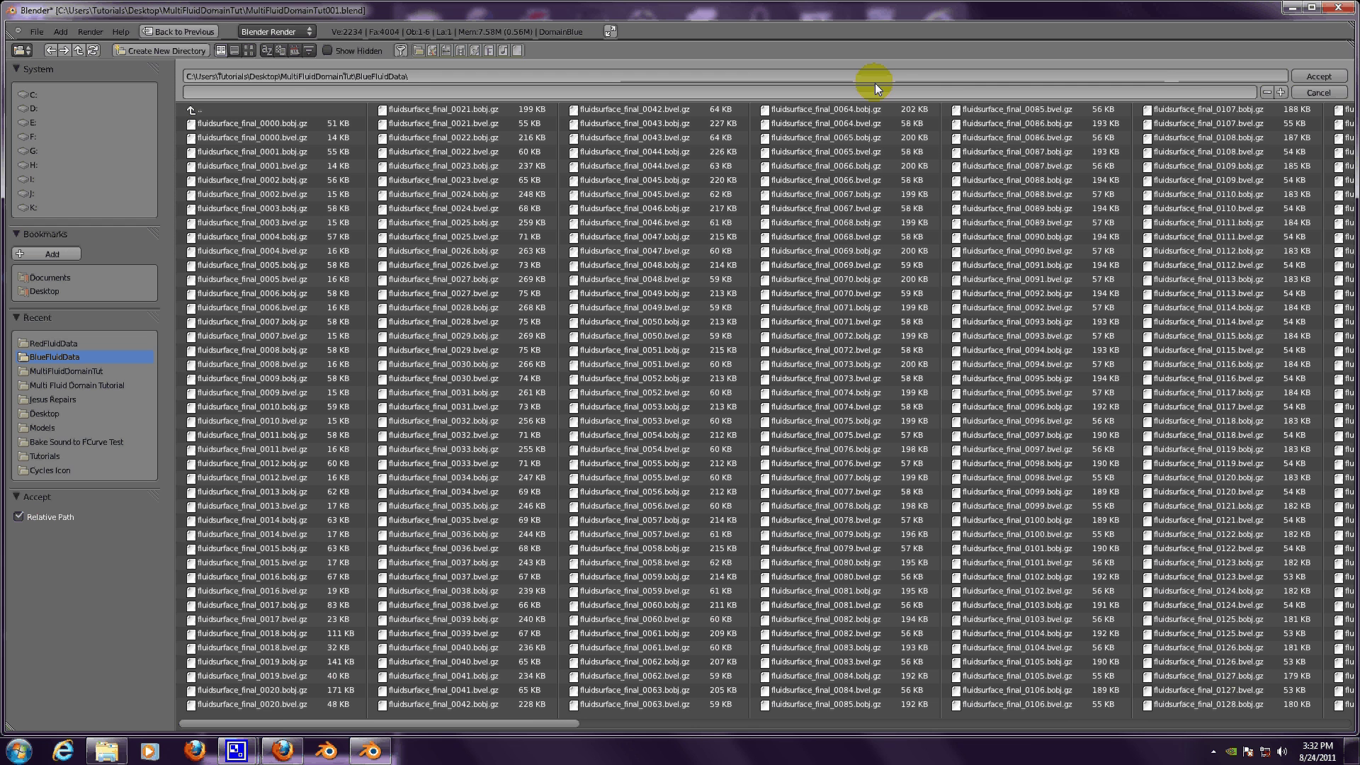
left_click(1308, 76)
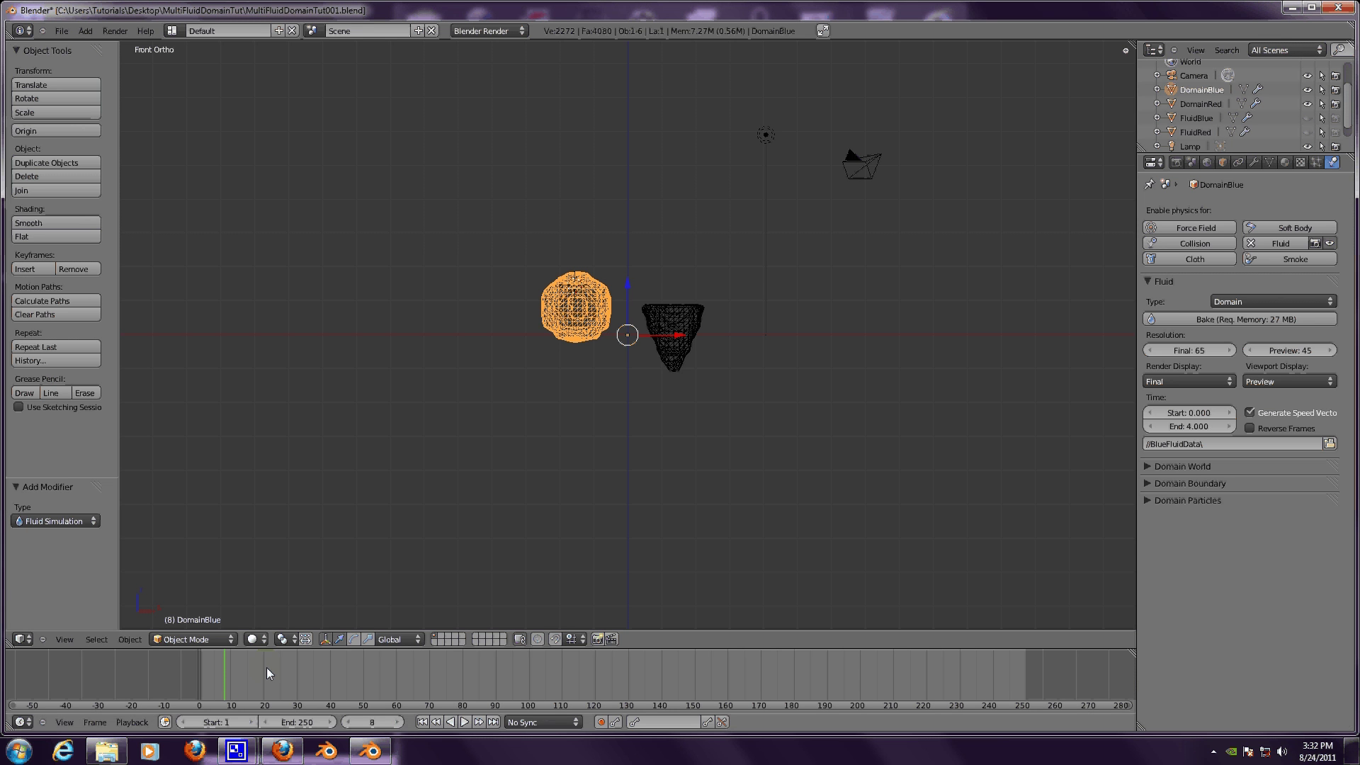
- Rewind to frame 2 and set DomainBlue's display type to Textured
left_click(220, 680)
left_click_drag(218, 679, 205, 677)
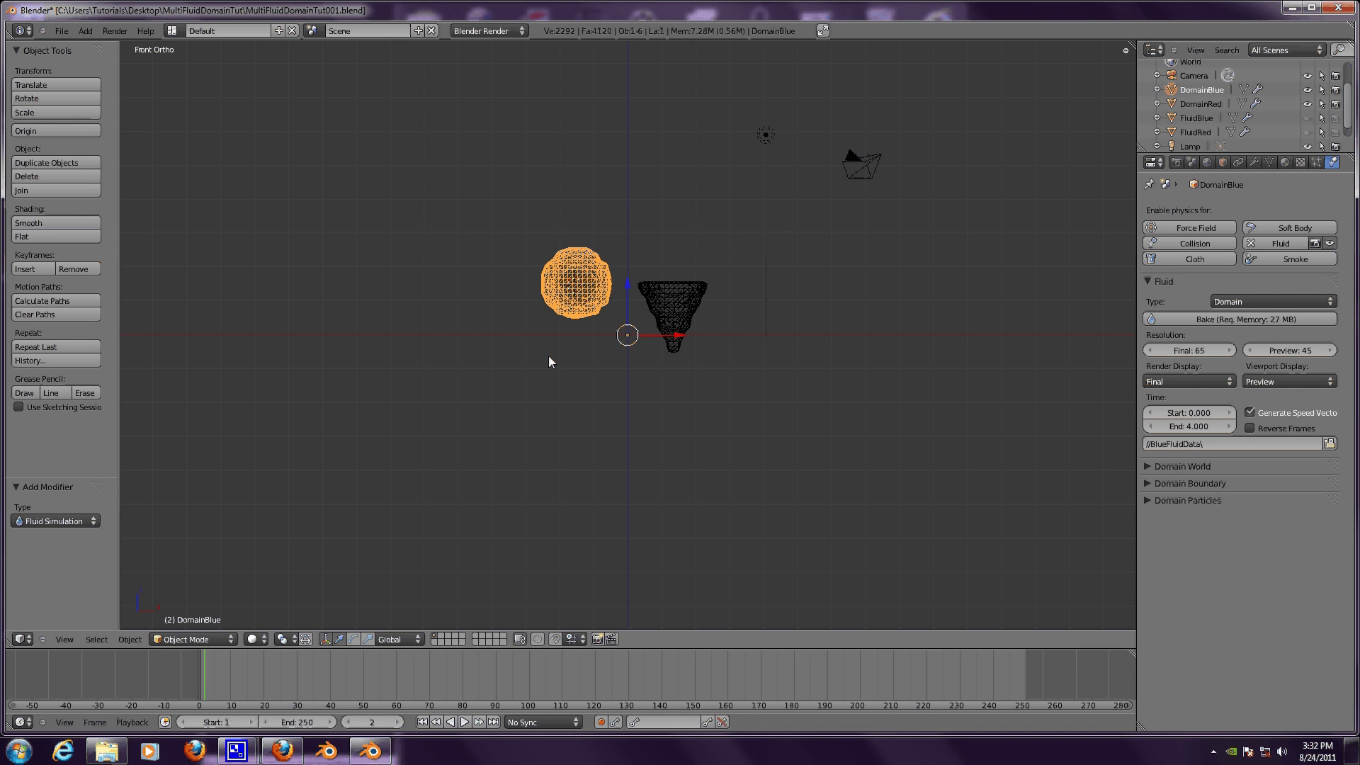
left_click(1223, 163)
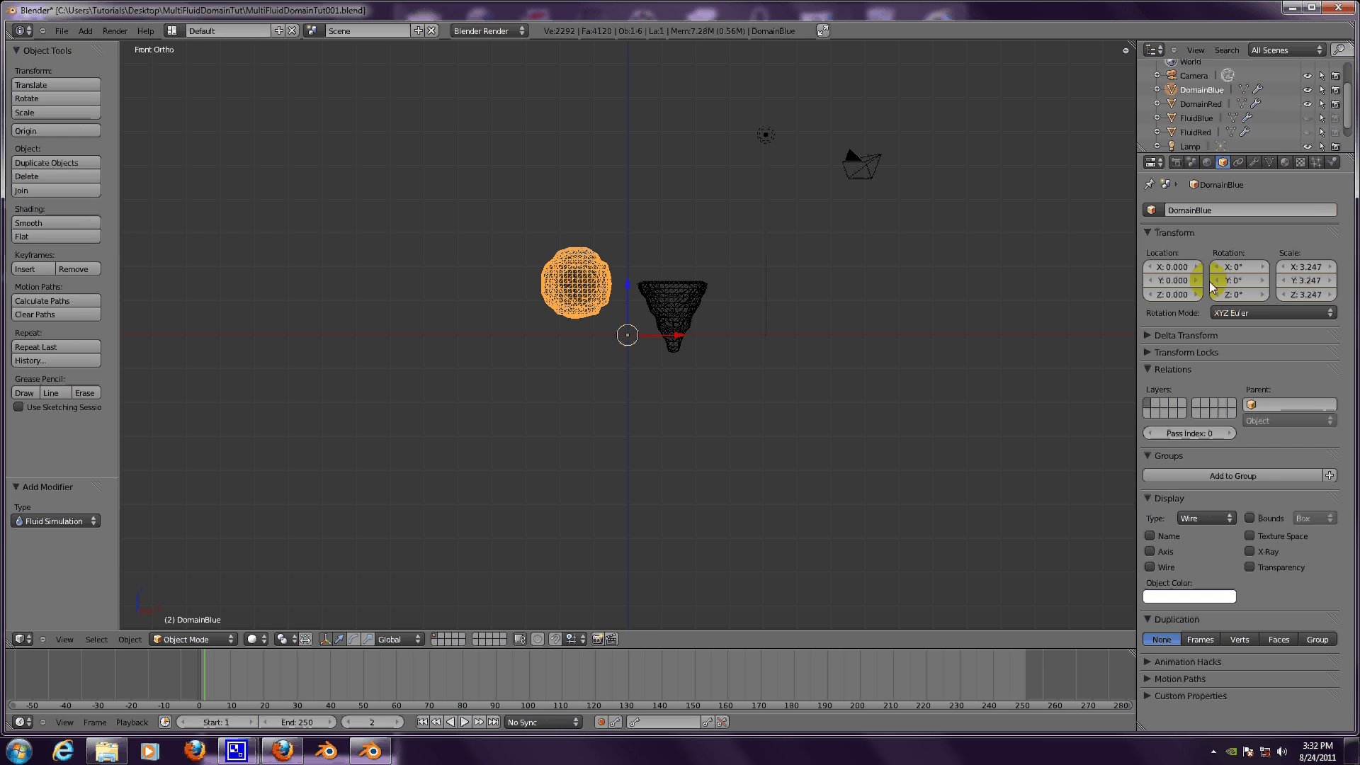
left_click(1196, 518)
left_click(1205, 459)
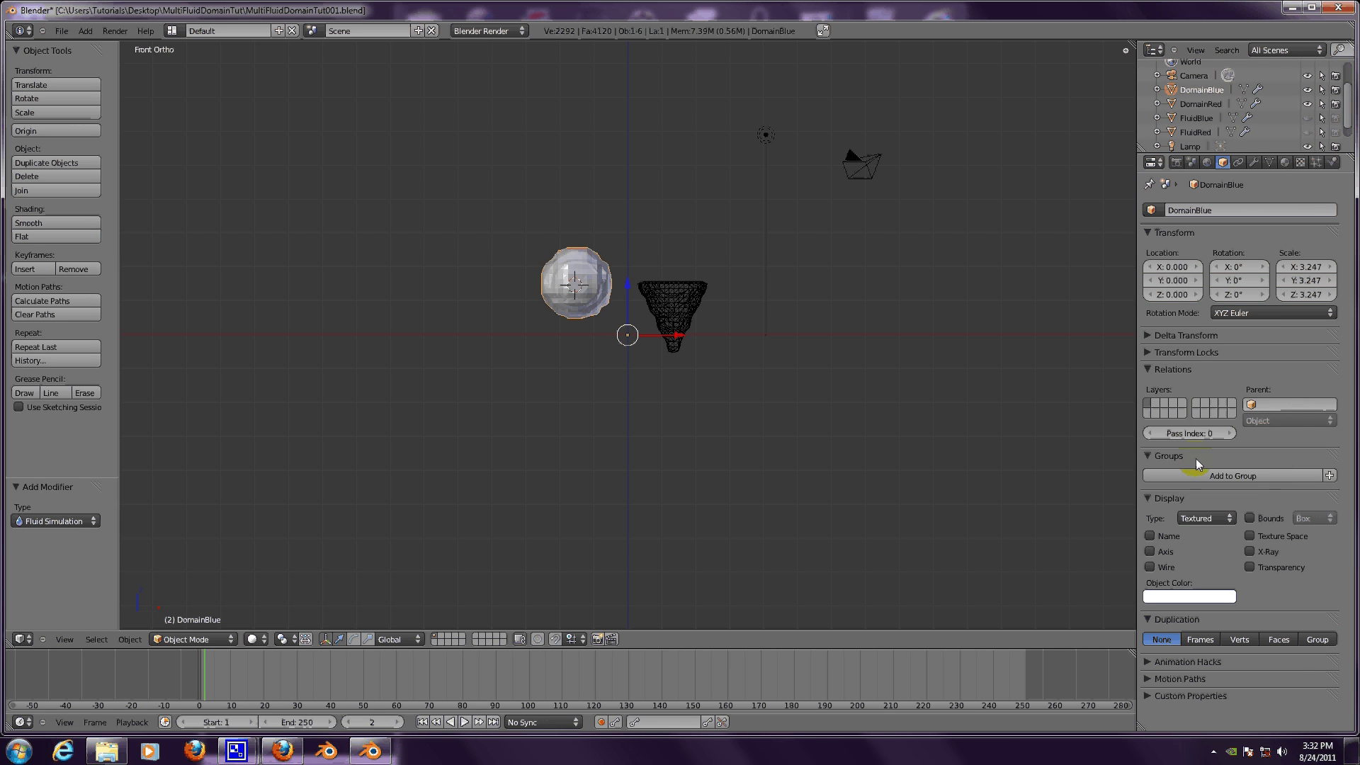
- Set DomainRed's display type to Textured as well, then reselect DomainBlue
right_click(670, 313)
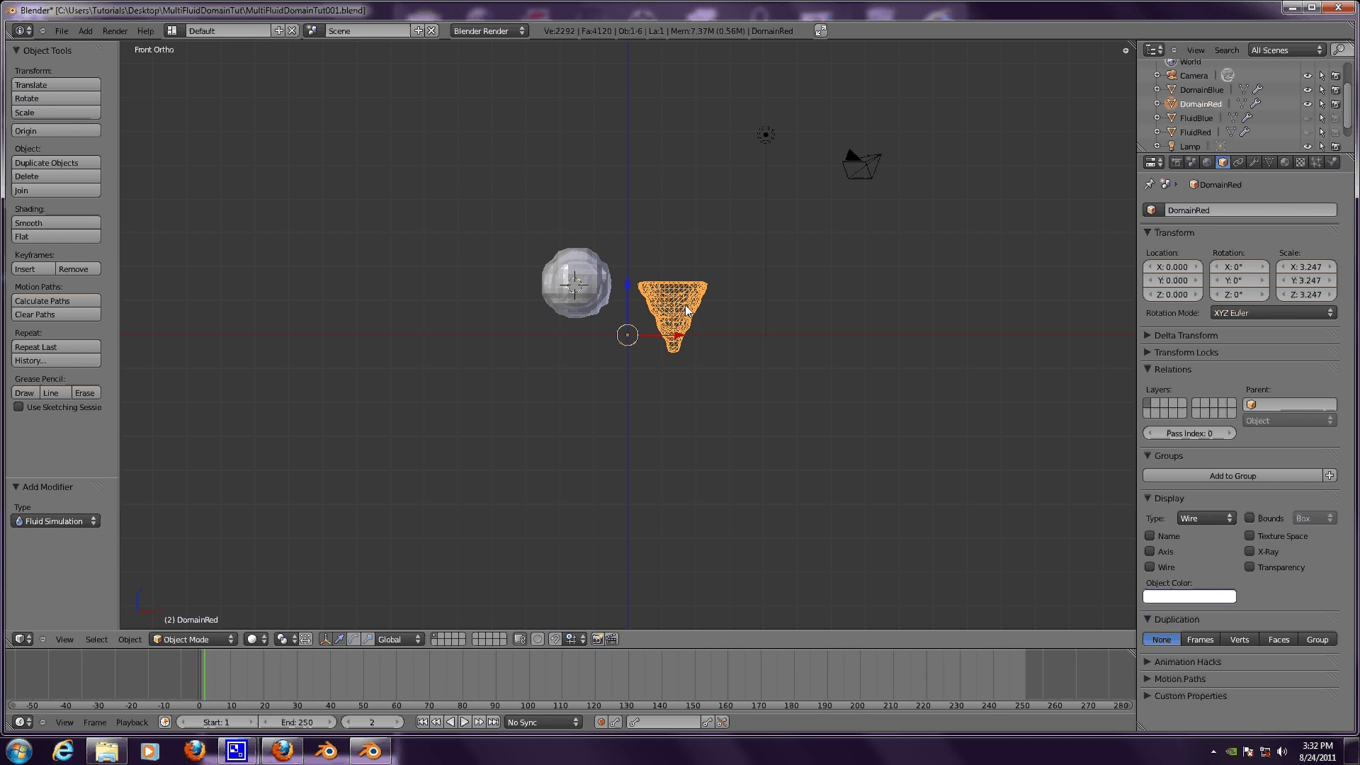
left_click(1211, 514)
left_click(1202, 456)
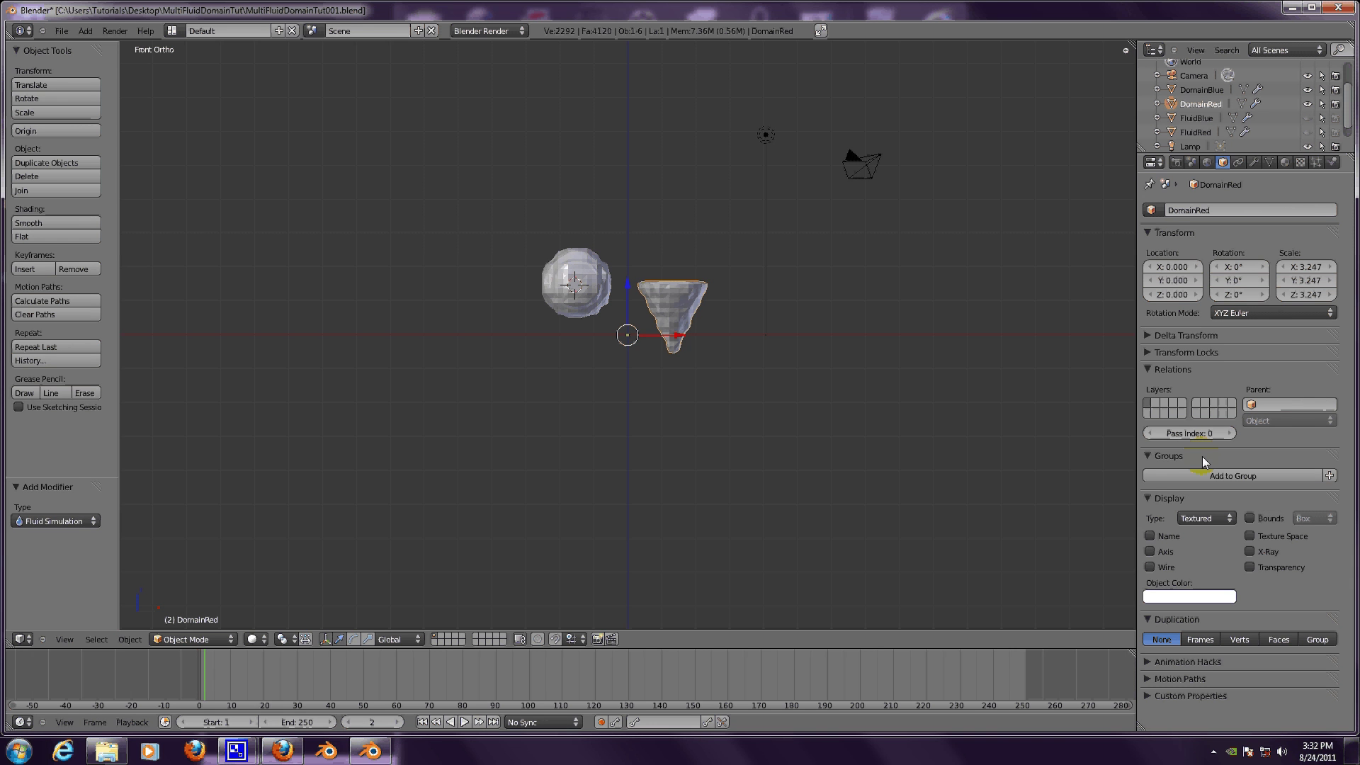
right_click(588, 298)
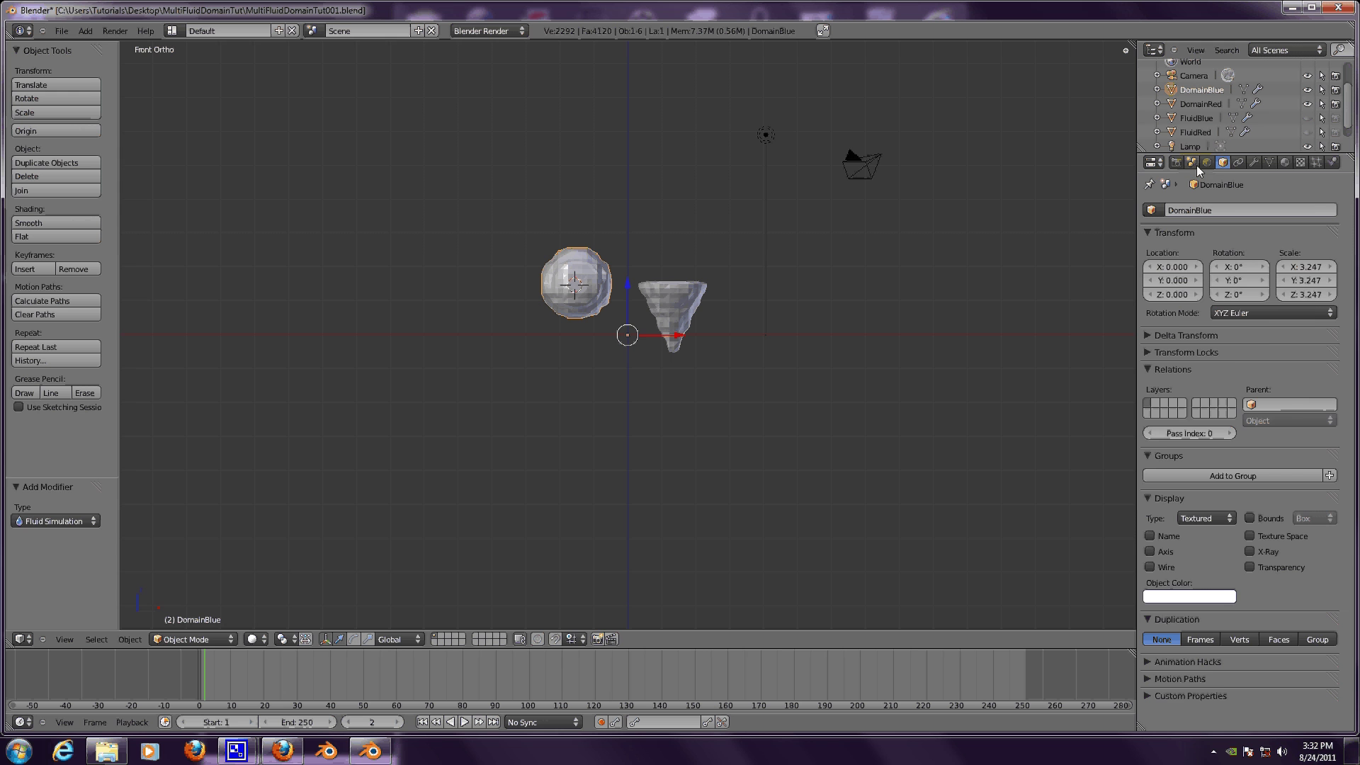
- Assign the existing Blue material to DomainBlue
left_click(1286, 162)
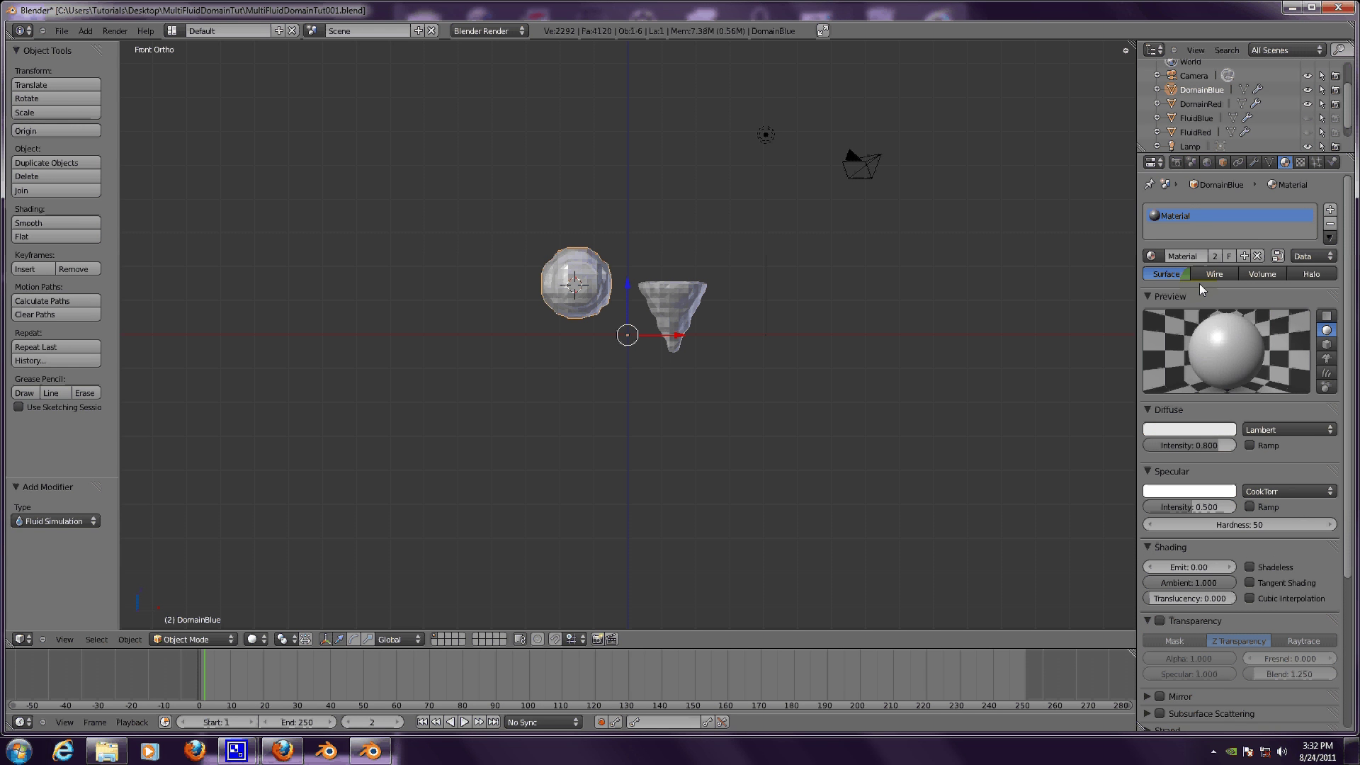
left_click(1150, 255)
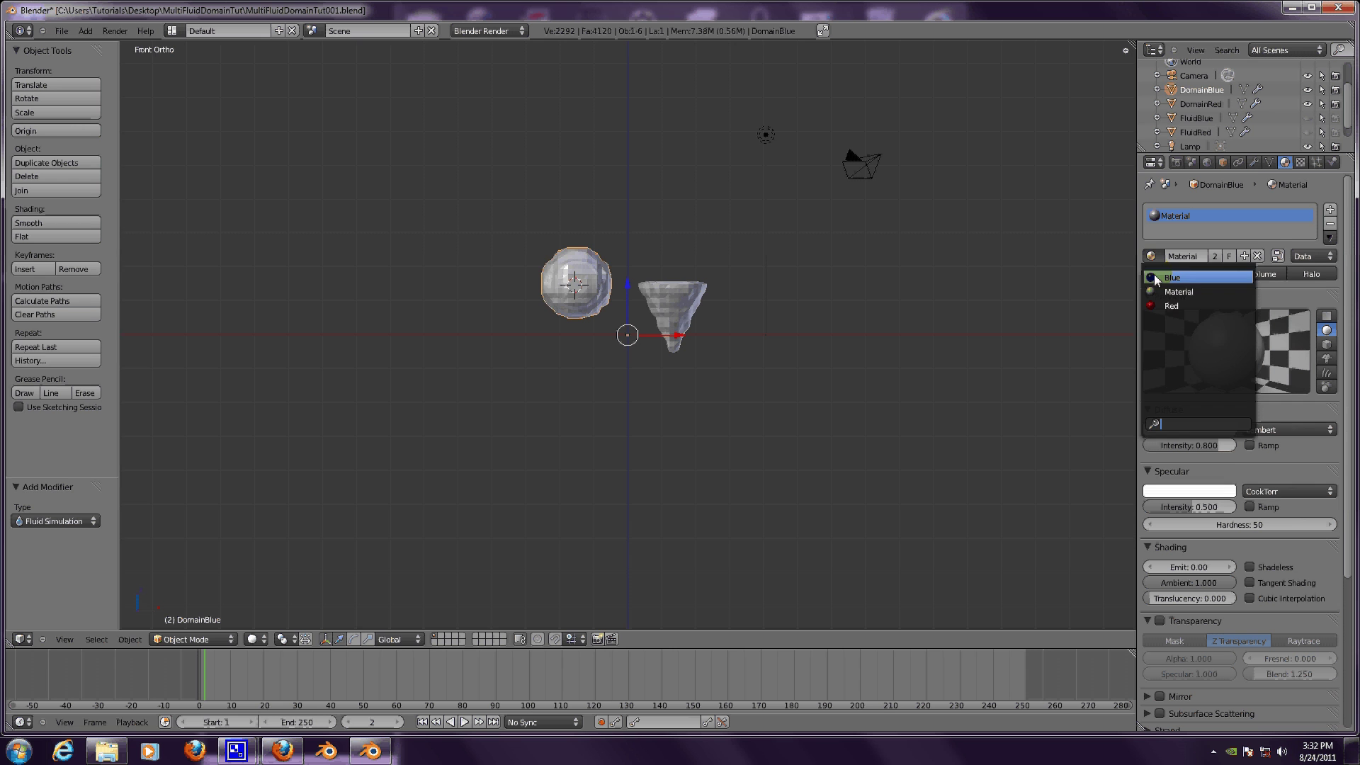
left_click(1153, 277)
- Assign the Red material to DomainRed and scrub the timeline from frame 49 to 28
left_click(1201, 103)
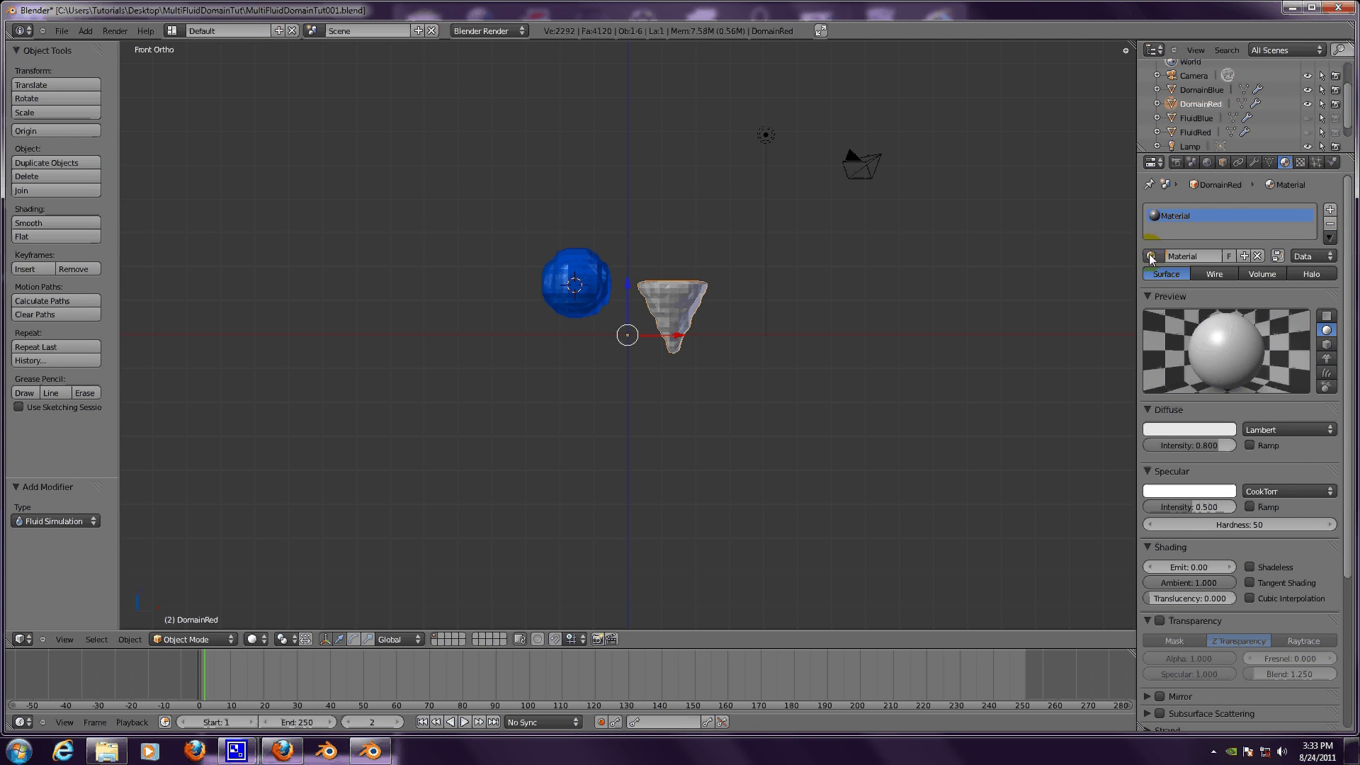
left_click(1150, 255)
left_click(1169, 306)
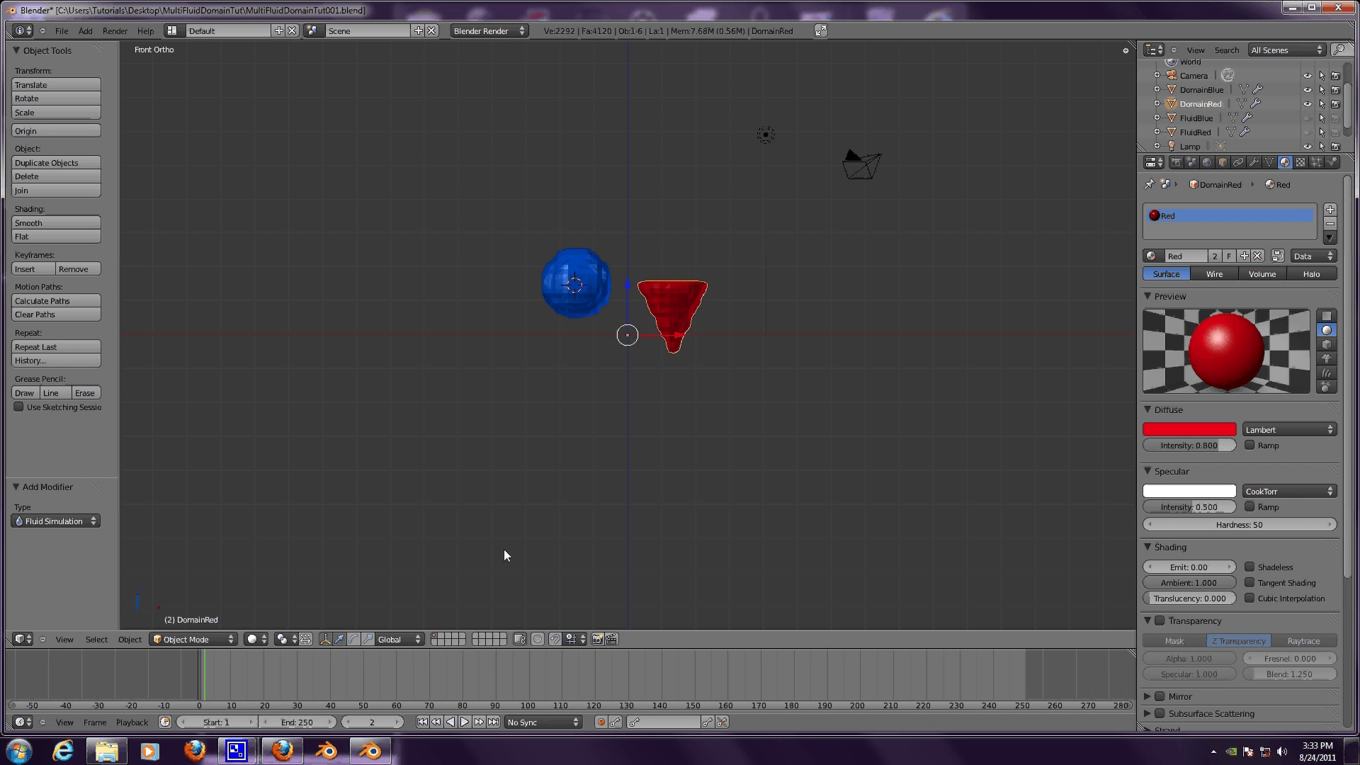
left_click(357, 675)
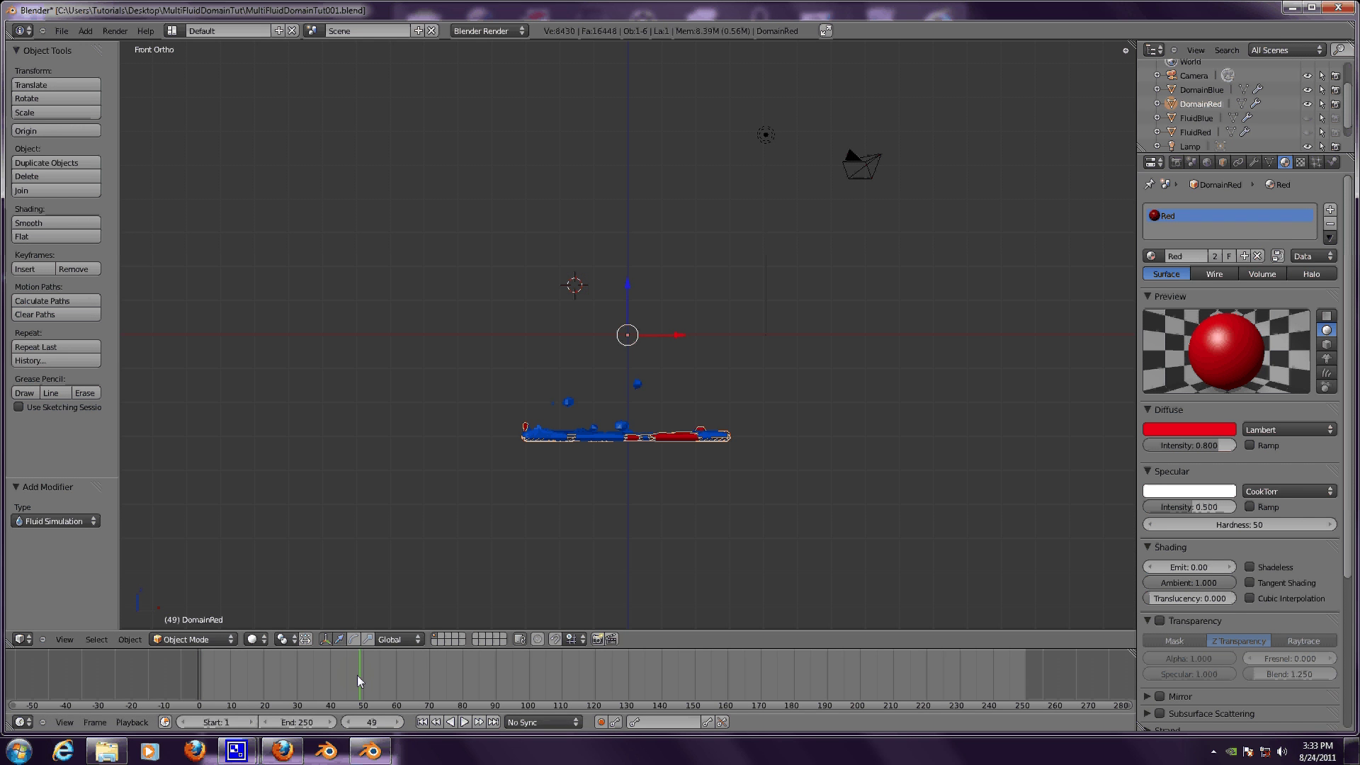
left_click_drag(357, 674, 236, 684)
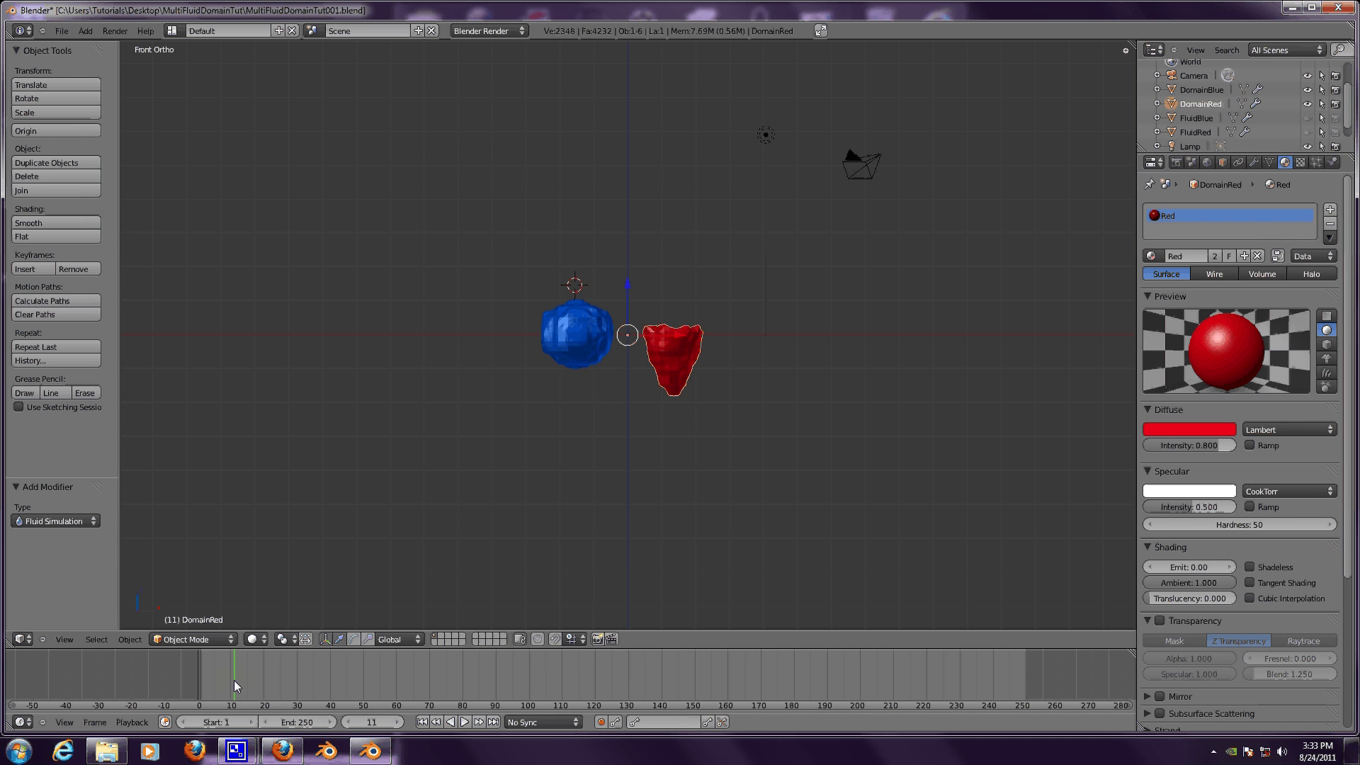
- Add a Subdivision Surface modifier (view 1, render 2) to DomainBlue
right_click(578, 341)
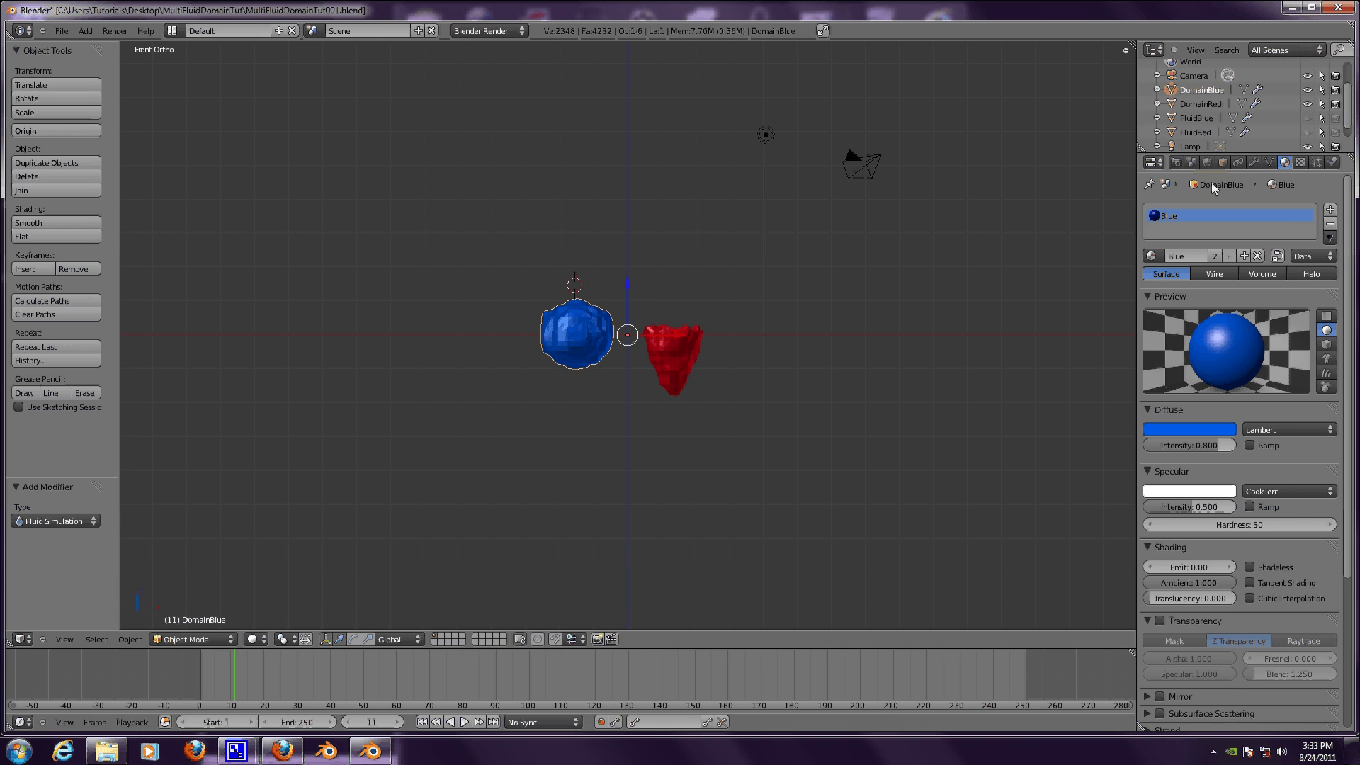
left_click(1254, 163)
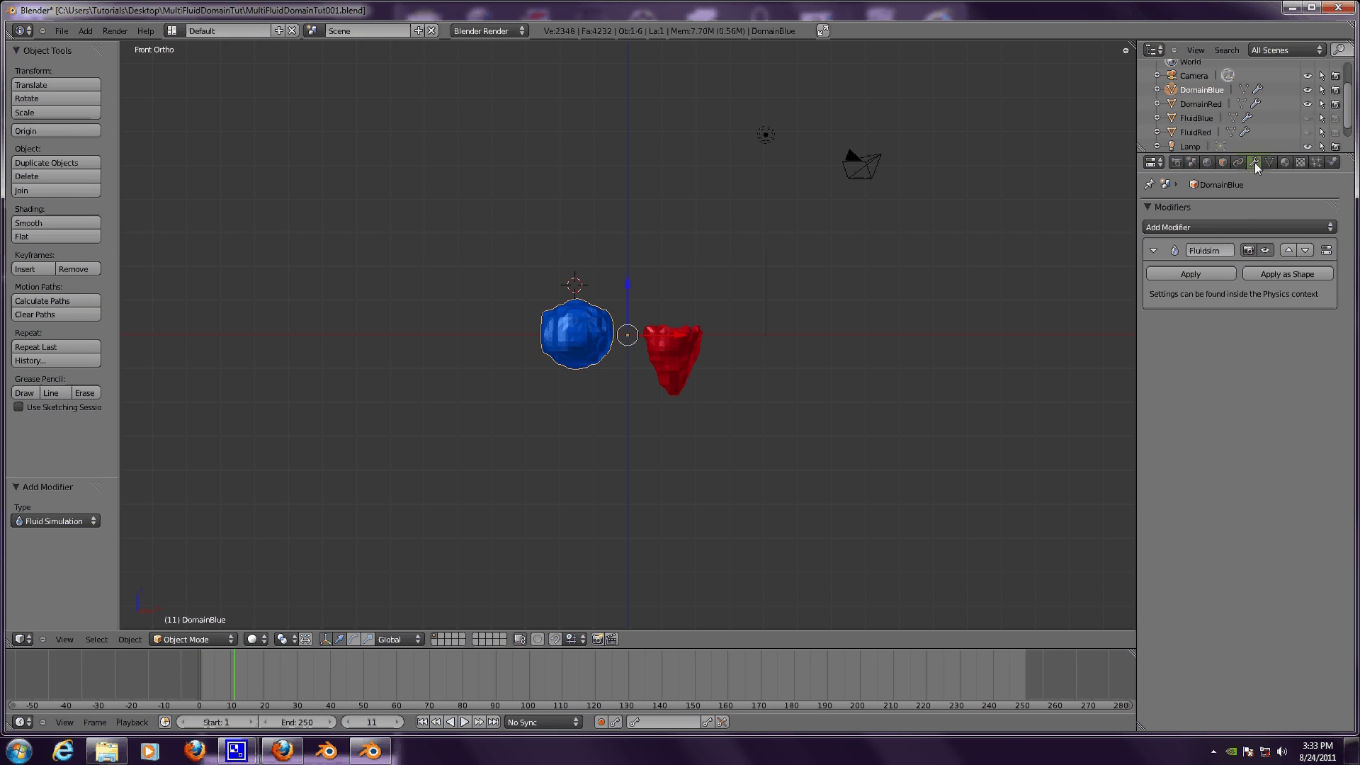
left_click(1210, 228)
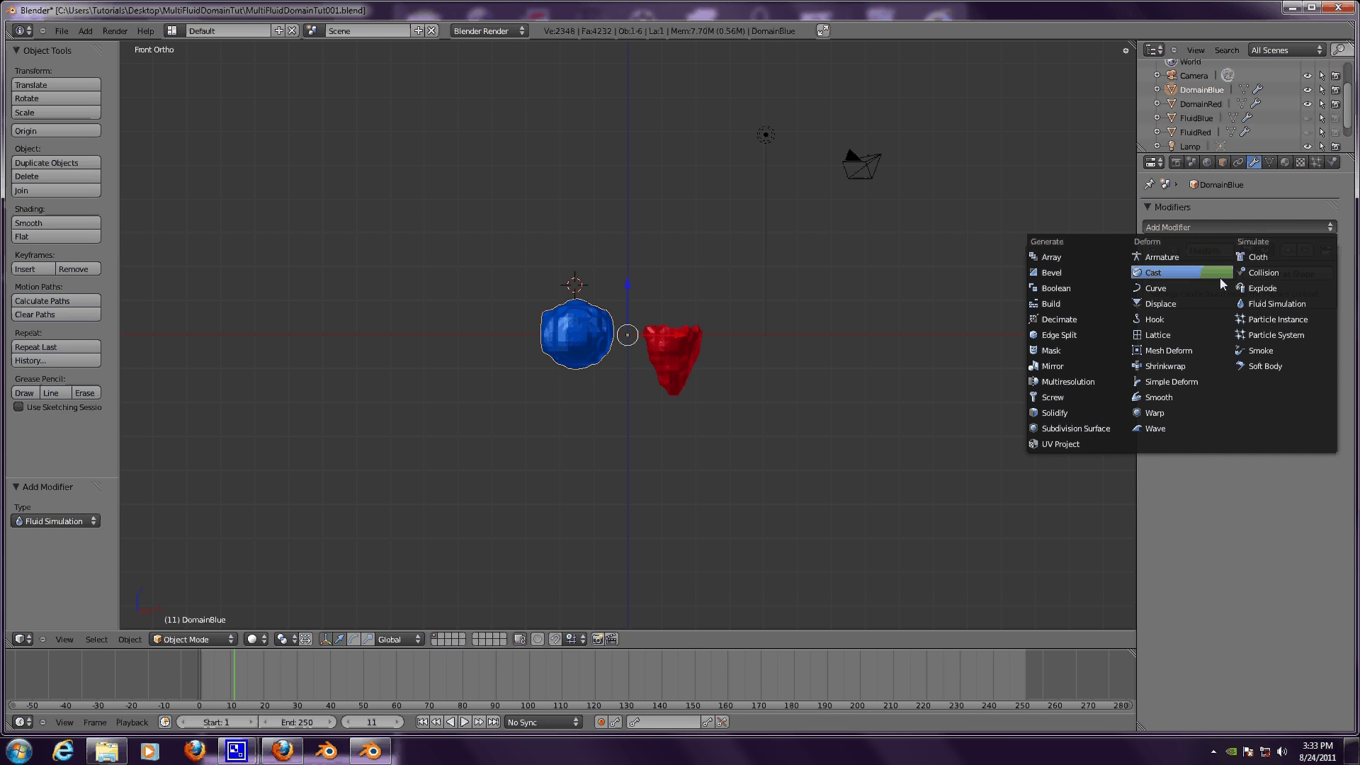
left_click(1069, 428)
- Select DomainRed and give it a Subdivision Surface modifier too
right_click(644, 378)
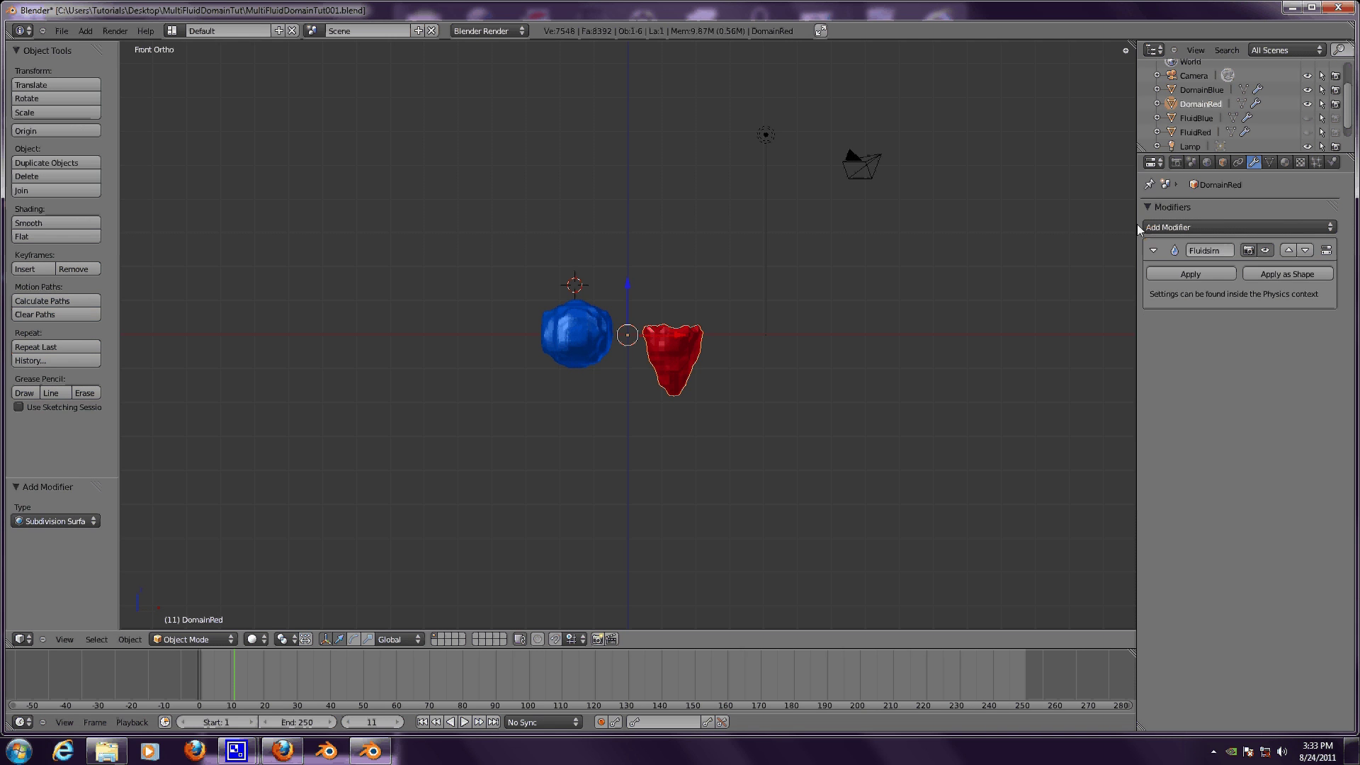
left_click(1174, 227)
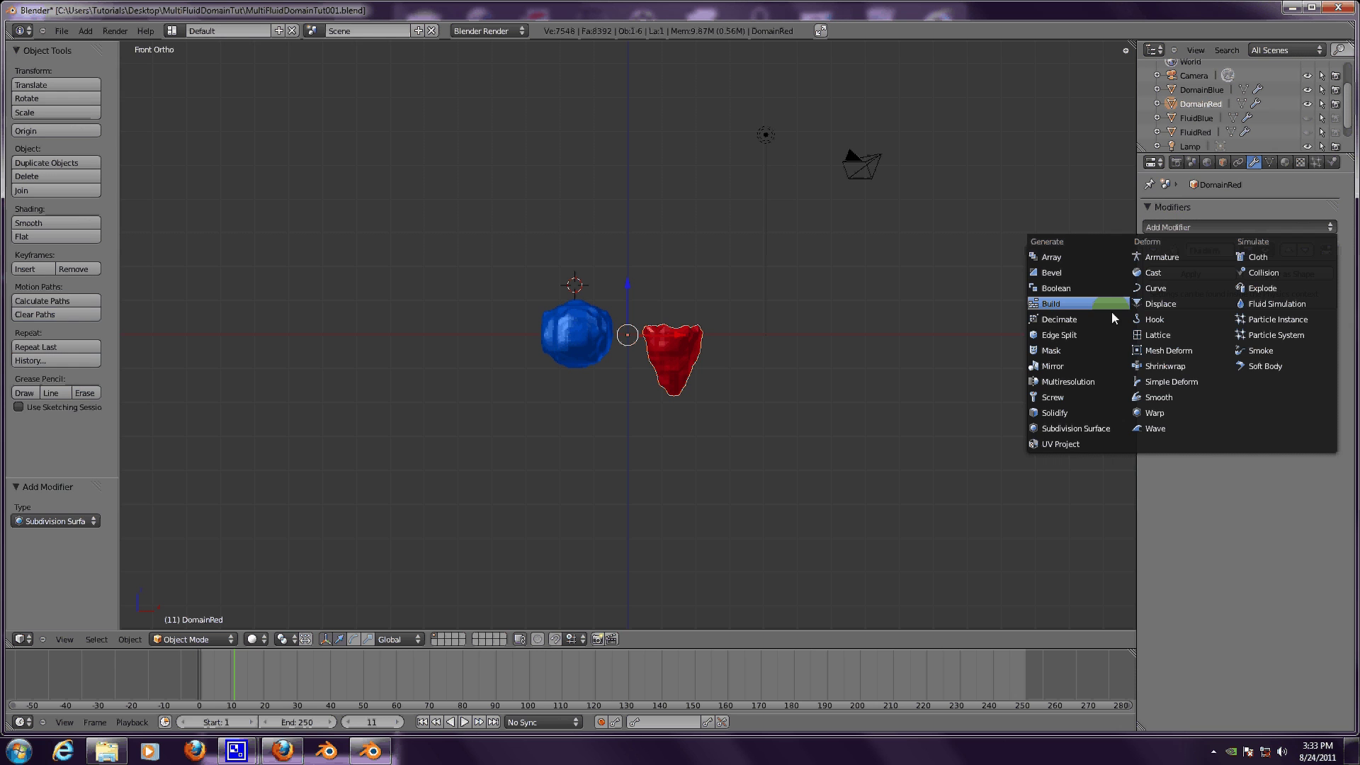
left_click(1105, 427)
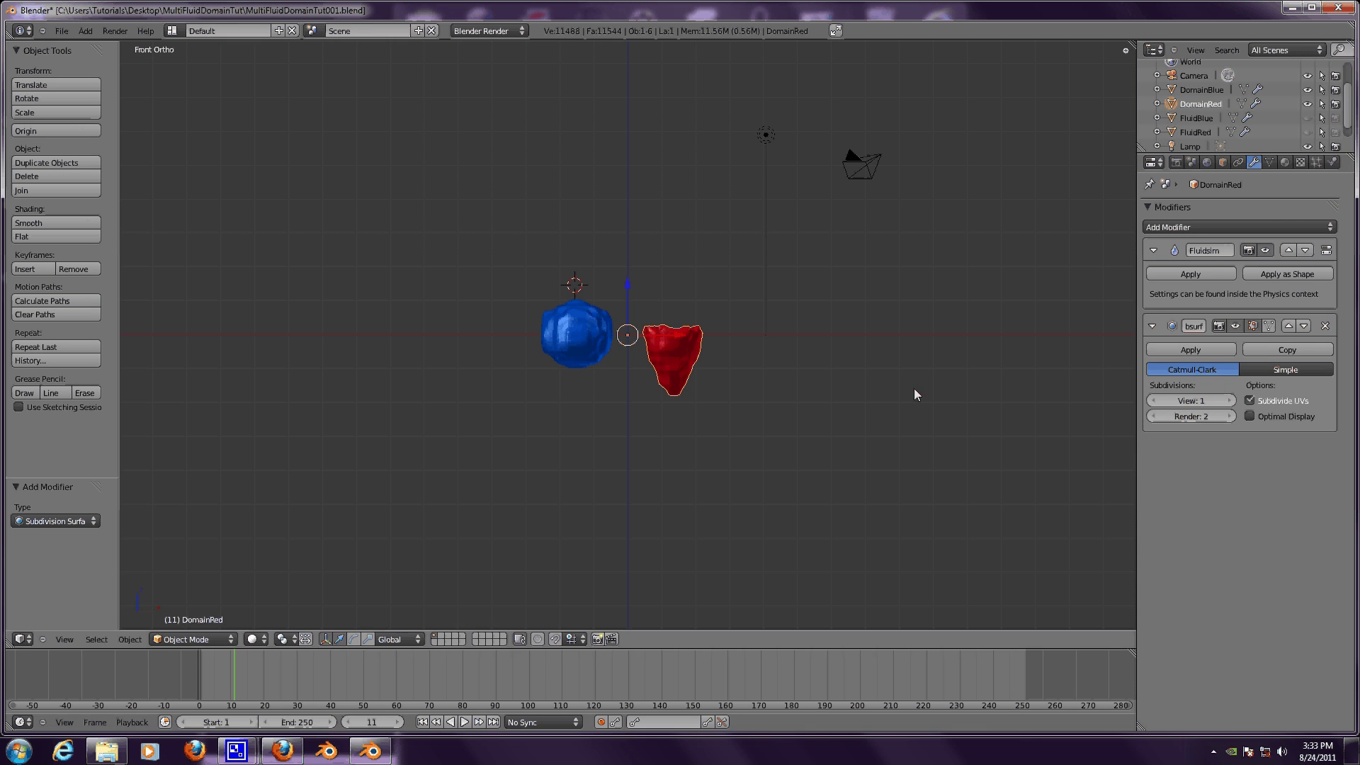